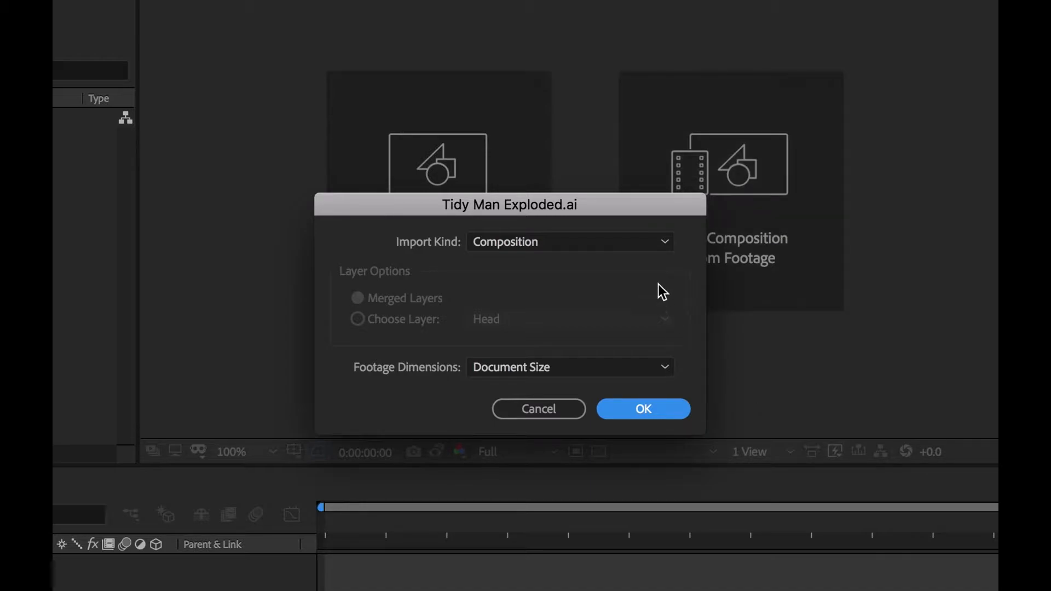
Step: Try the Footage import kind, switching between Merged Layers and a single chosen Right Arm layer
{"action": "left_click", "coordinate": [657, 244]}
{"action": "left_click", "coordinate": [644, 268]}
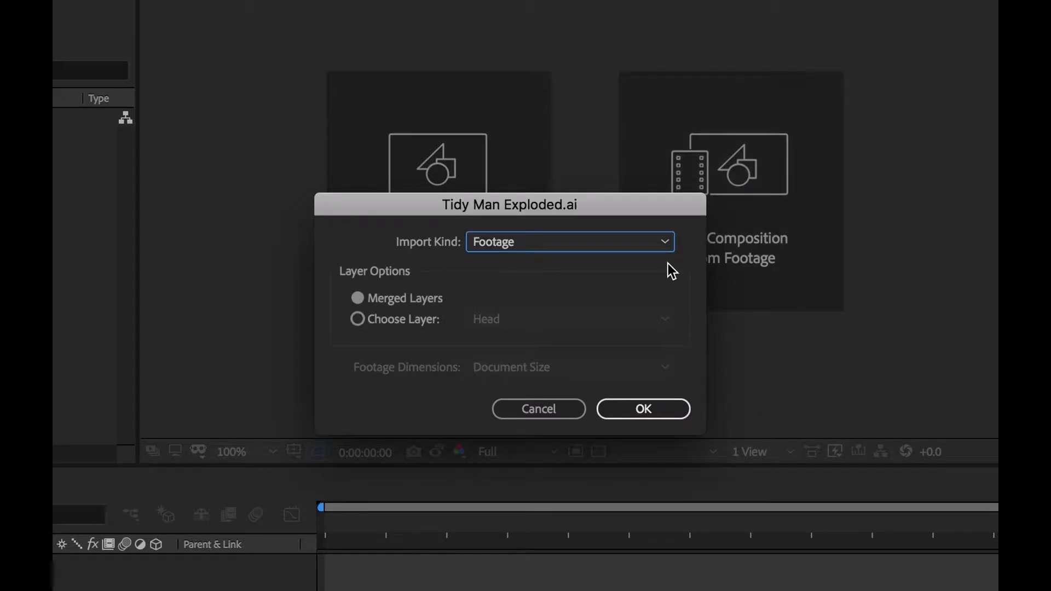
{"action": "left_click", "coordinate": [358, 319]}
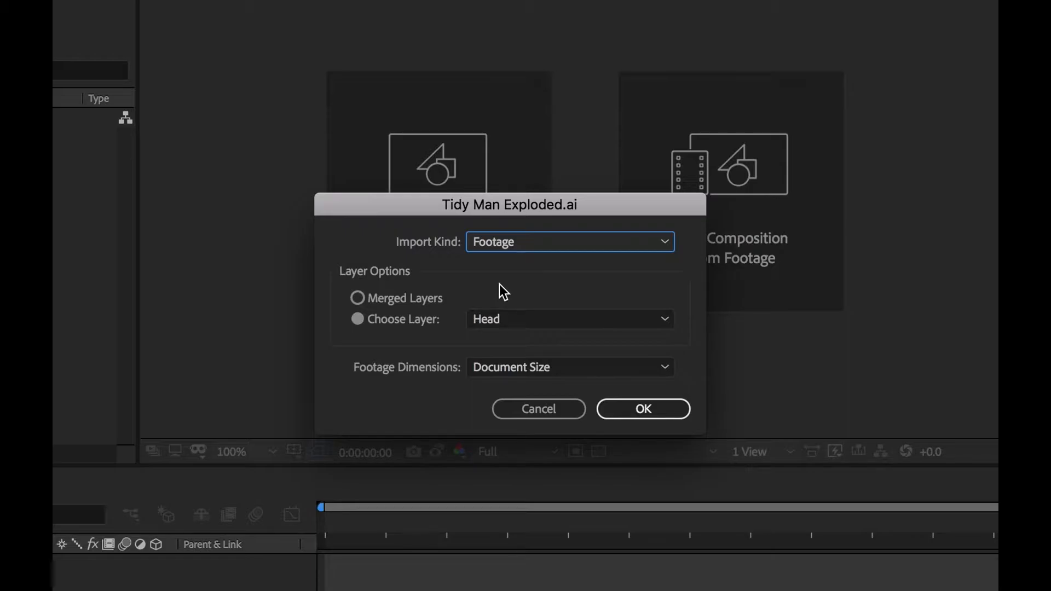
{"action": "left_click", "coordinate": [437, 298]}
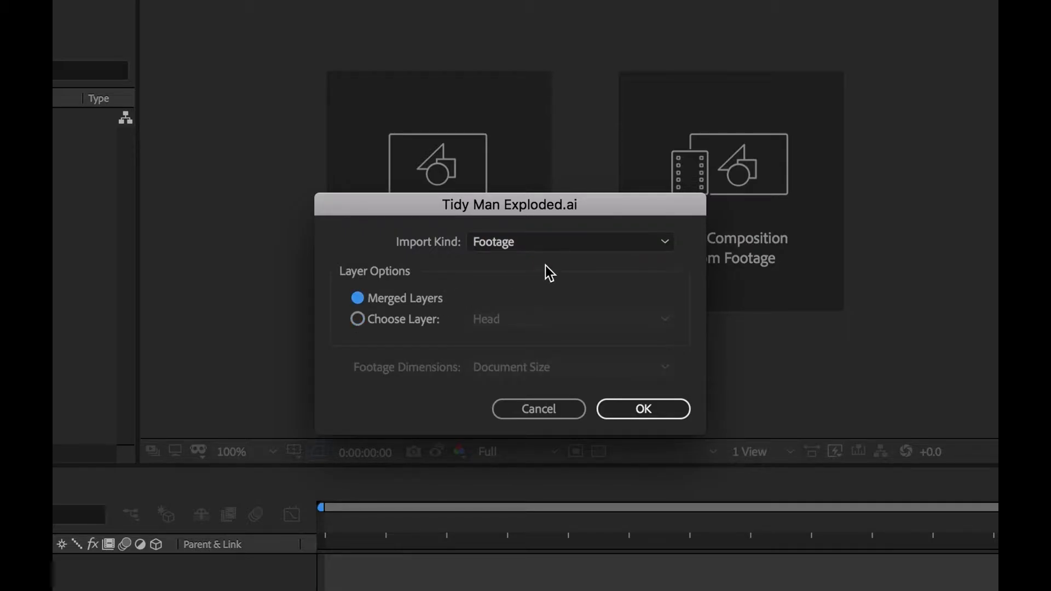
{"action": "left_click", "coordinate": [430, 319]}
{"action": "left_click", "coordinate": [499, 320]}
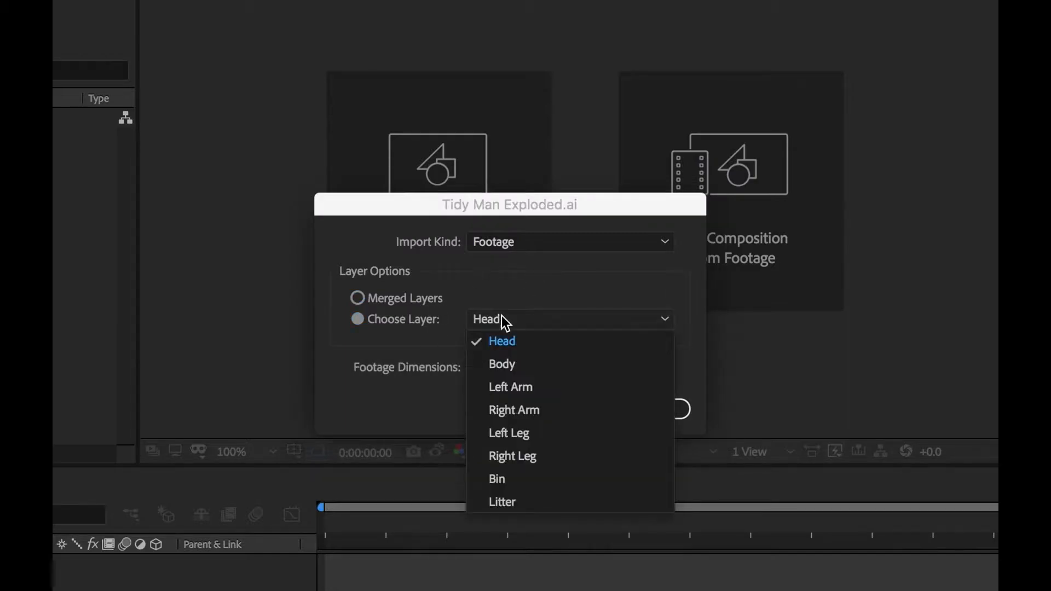
{"action": "left_click", "coordinate": [540, 411]}
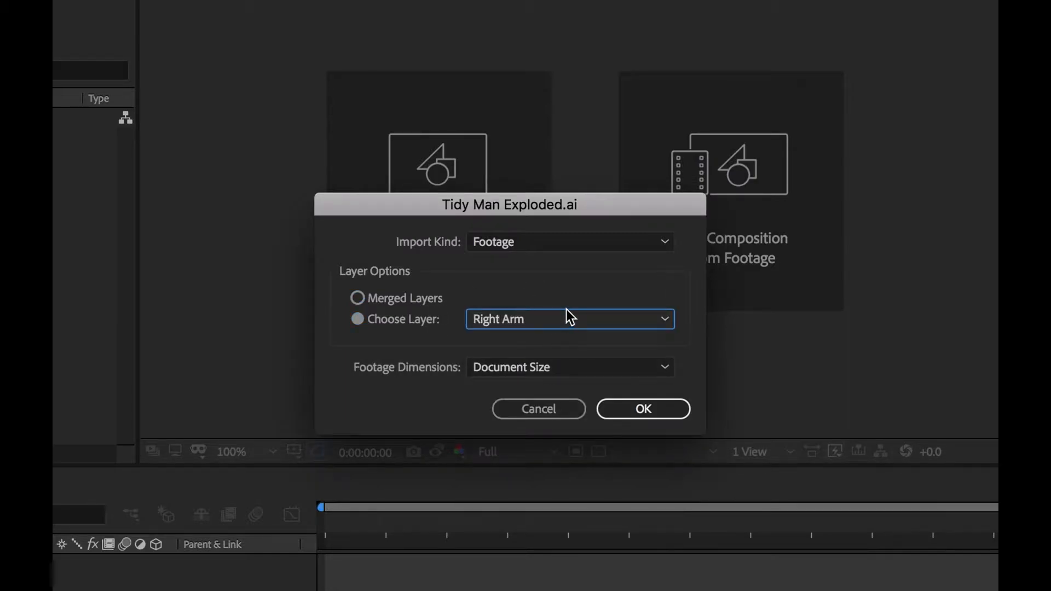
Step: Import the Illustrator file as a Composition with Document Size footage dimensions
{"action": "left_click", "coordinate": [557, 242]}
{"action": "left_click", "coordinate": [552, 263]}
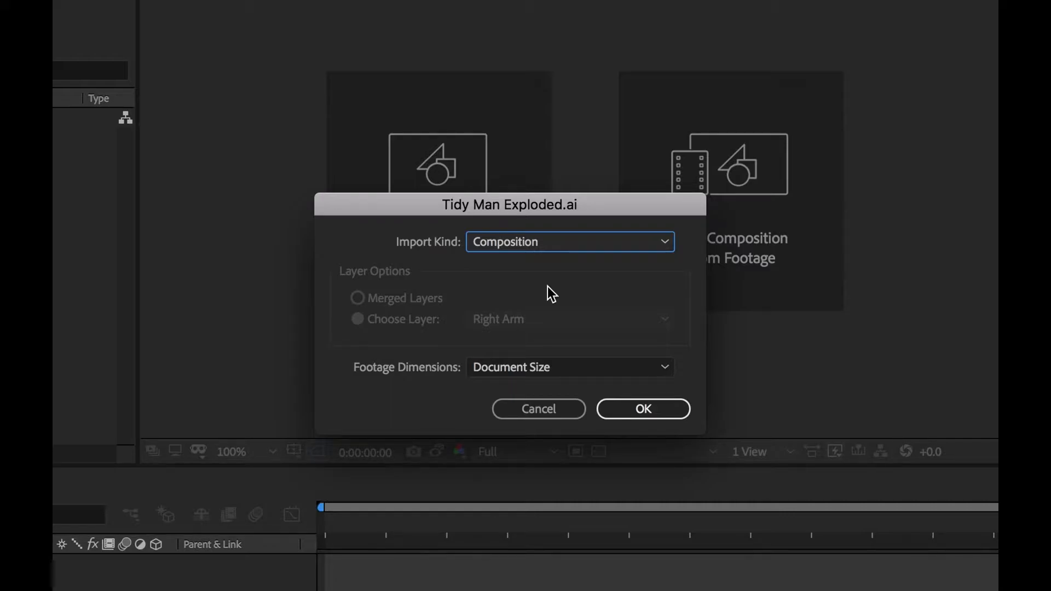
{"action": "left_click", "coordinate": [581, 368]}
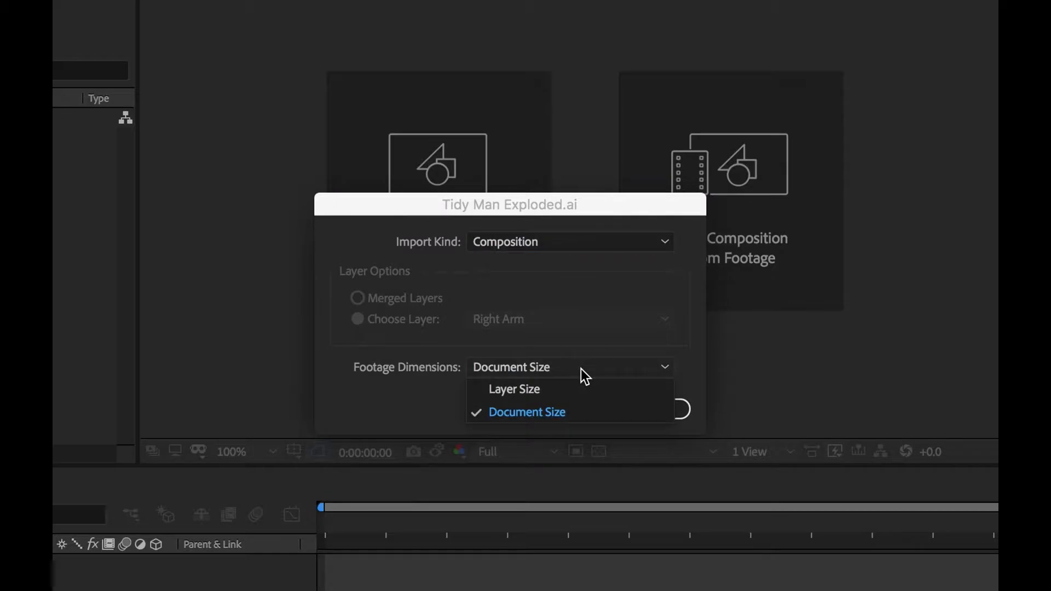
{"action": "left_click", "coordinate": [581, 408]}
{"action": "left_click", "coordinate": [642, 410]}
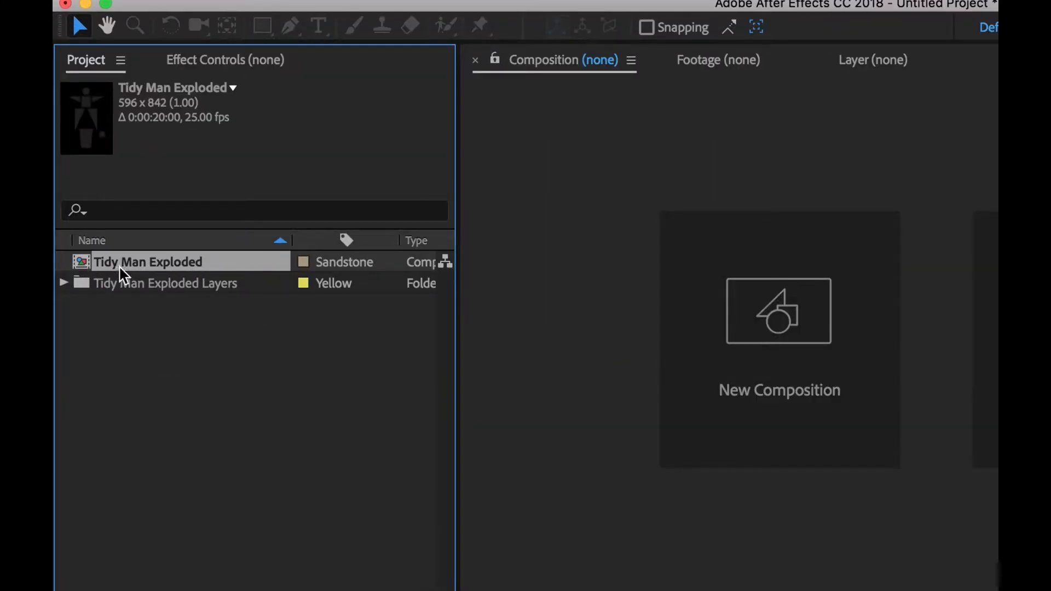
Step: Expand the Tidy Man Exploded Layers folder and inspect its individual layer files, then collapse it
{"action": "left_click", "coordinate": [82, 284]}
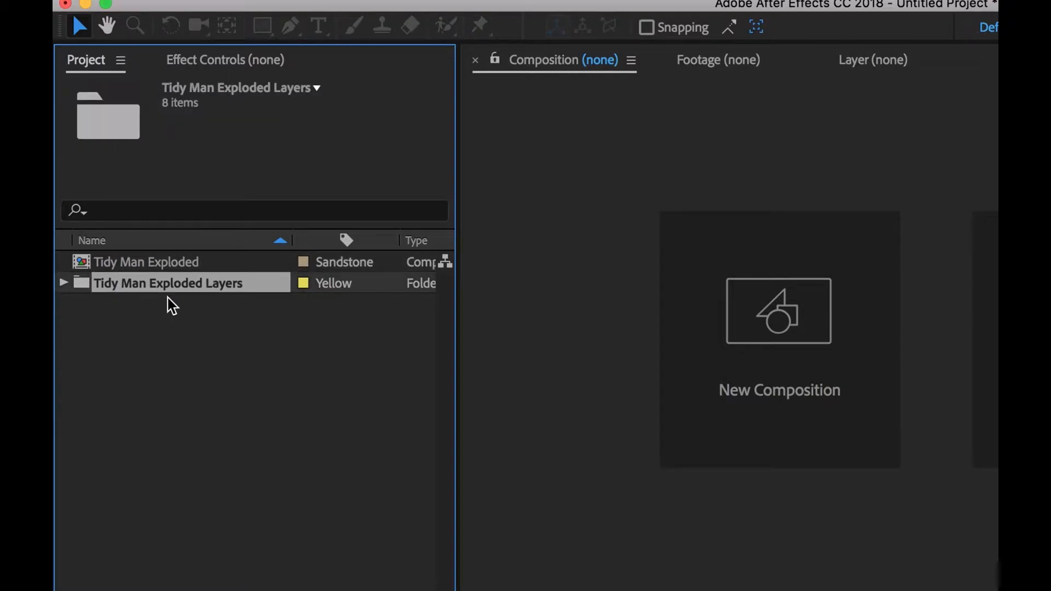
{"action": "left_click", "coordinate": [63, 283]}
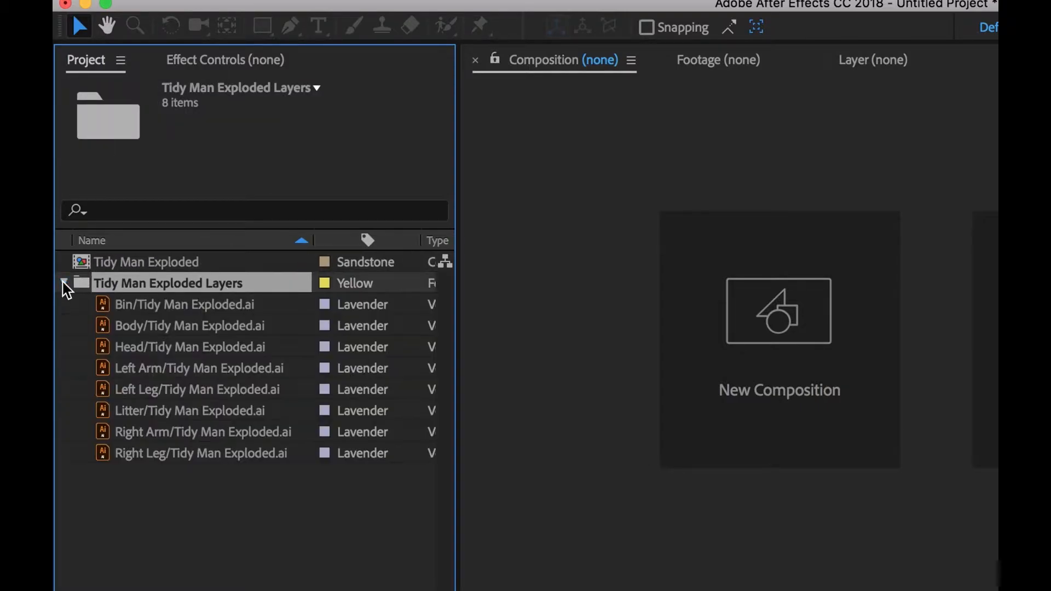
{"action": "left_click", "coordinate": [136, 306]}
{"action": "left_click", "coordinate": [145, 326]}
{"action": "left_click", "coordinate": [155, 347]}
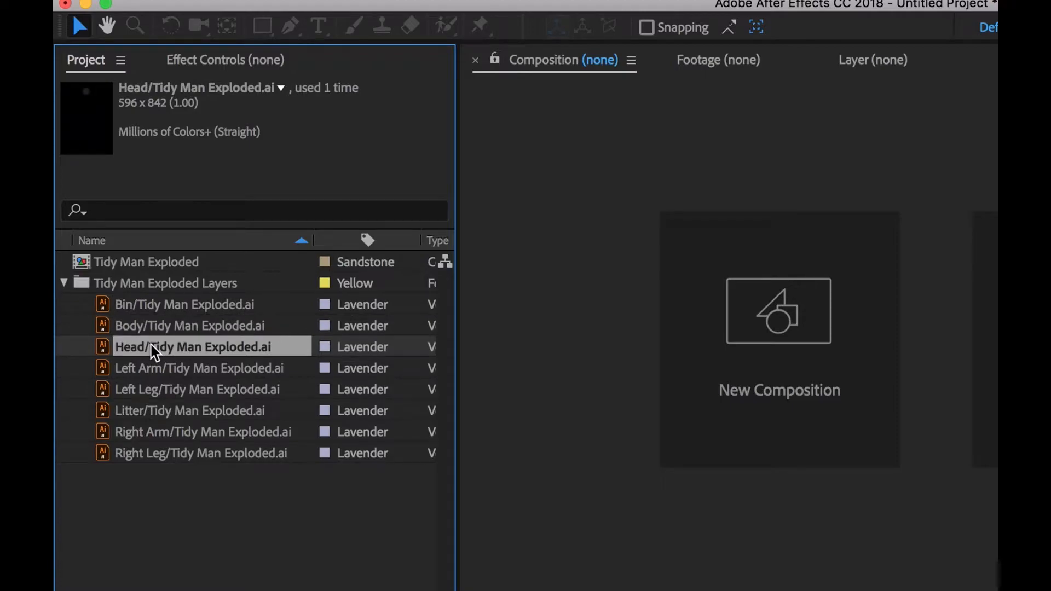
{"action": "left_click", "coordinate": [154, 366]}
{"action": "left_click", "coordinate": [161, 390]}
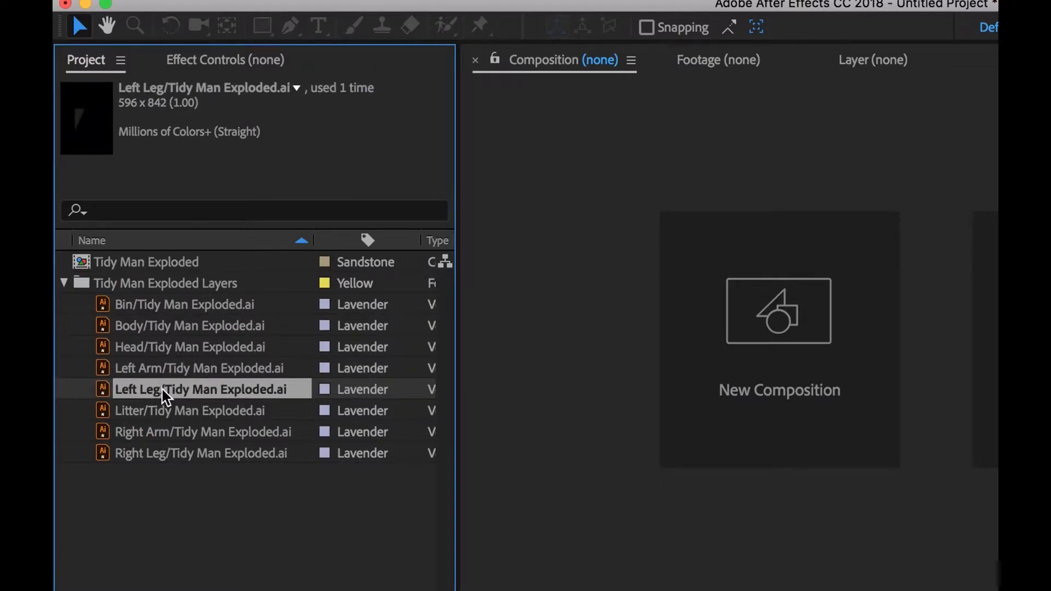
{"action": "left_click", "coordinate": [208, 517]}
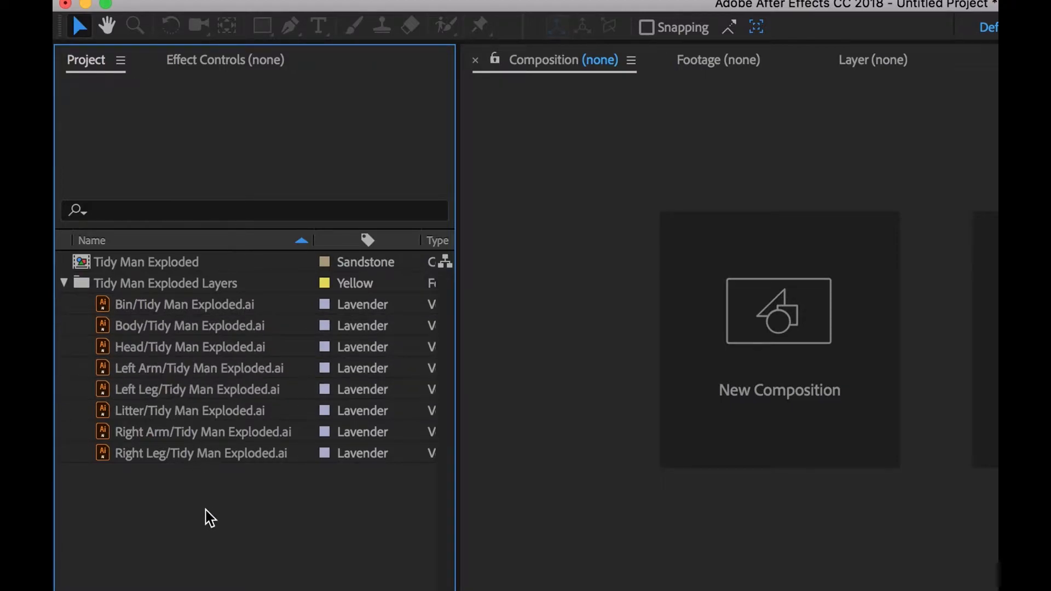
{"action": "left_click", "coordinate": [64, 282]}
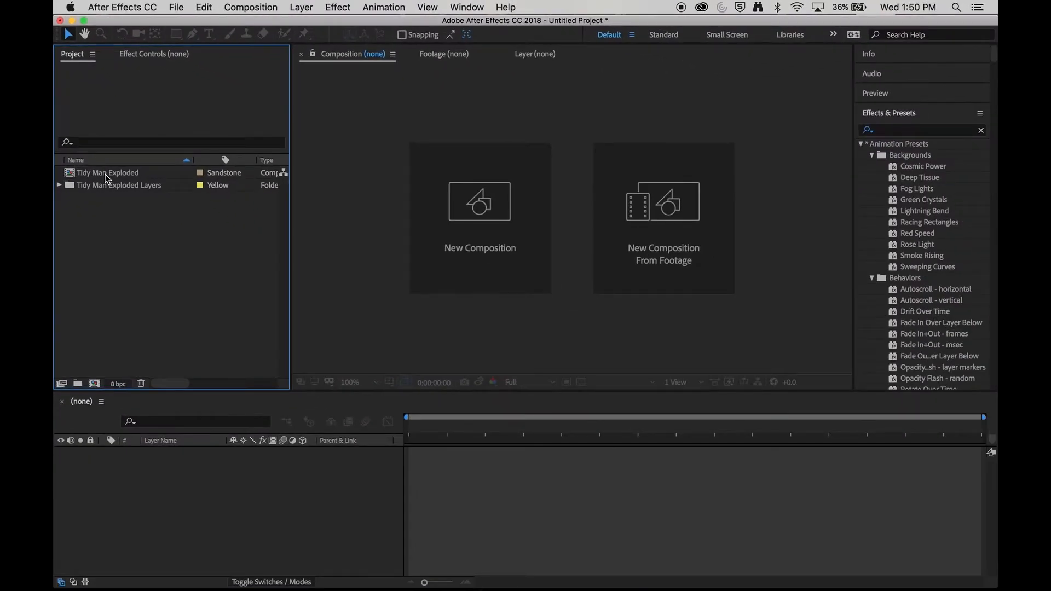
Step: Open the Tidy Man Exploded composition and delete the Bin and Litter layers
{"action": "double_click", "coordinate": [105, 174]}
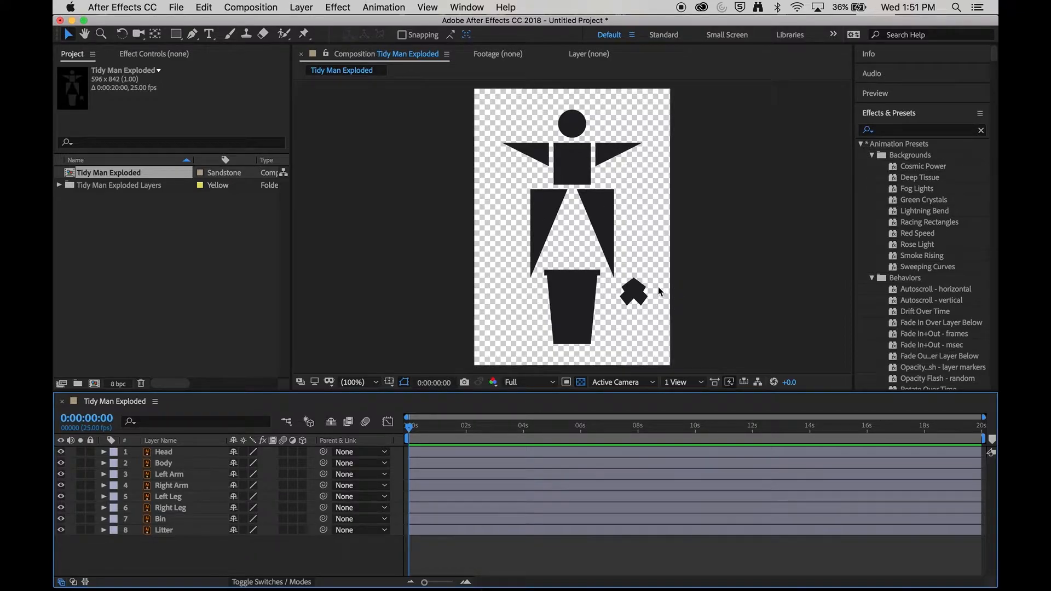
{"action": "left_click", "coordinate": [182, 533]}
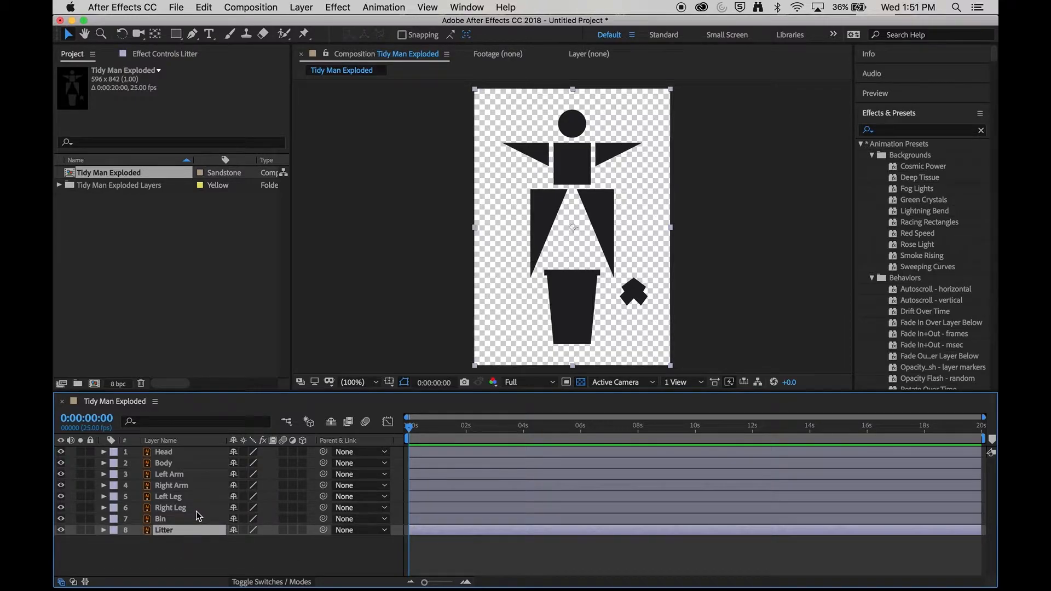
{"action": "left_click", "coordinate": [198, 519], "text": "shift"}
{"action": "key", "text": "Delete"}
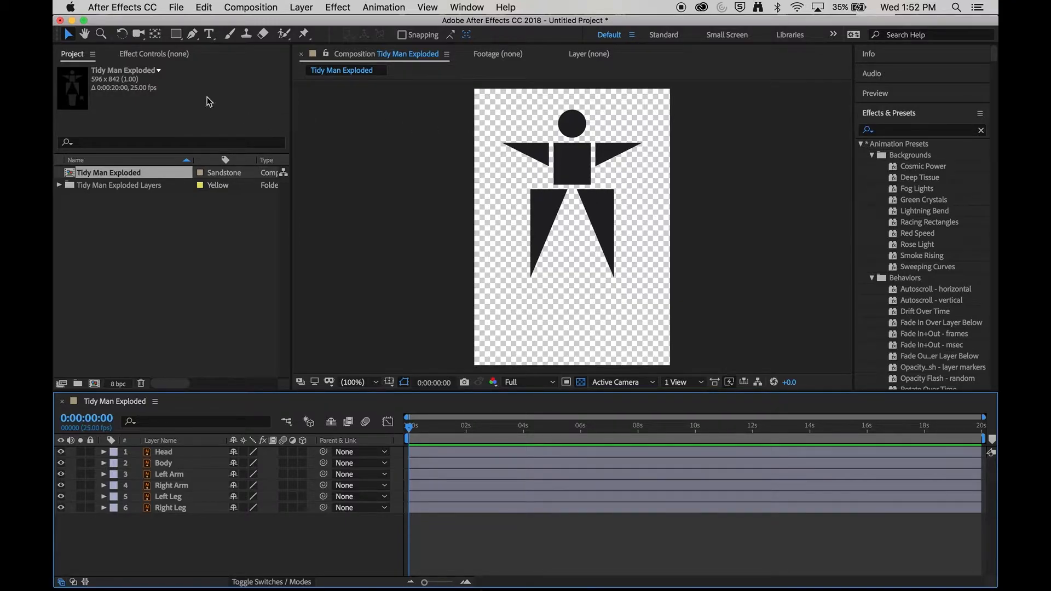
Step: Try rotating the Right Leg layer with the Rotation tool, then undo the rotation
{"action": "left_click", "coordinate": [122, 35]}
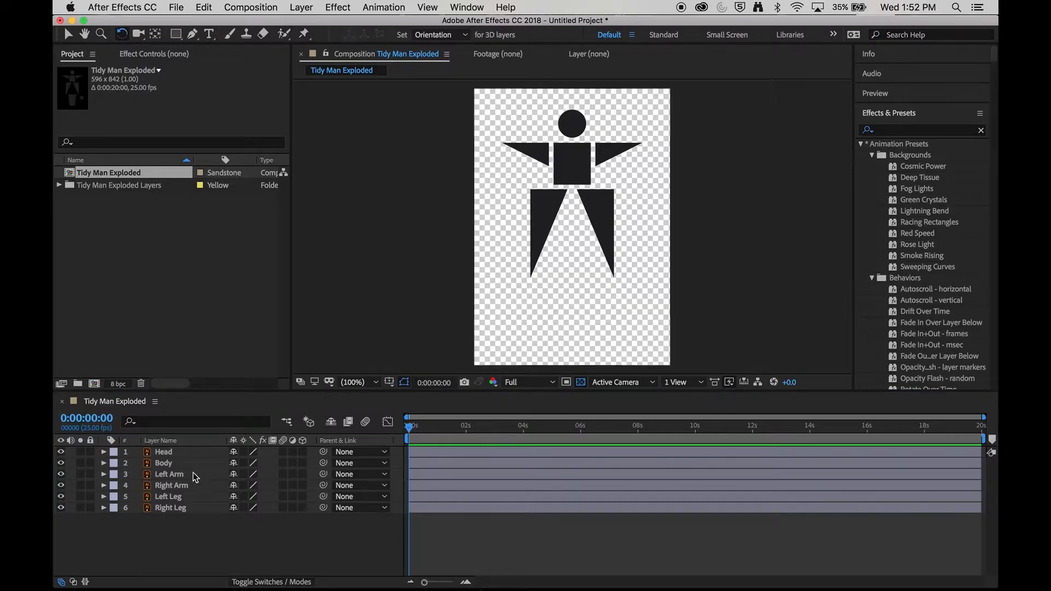
{"action": "left_click", "coordinate": [182, 509]}
{"action": "left_click_drag", "start_coordinate": [605, 282], "coordinate": [664, 192]}
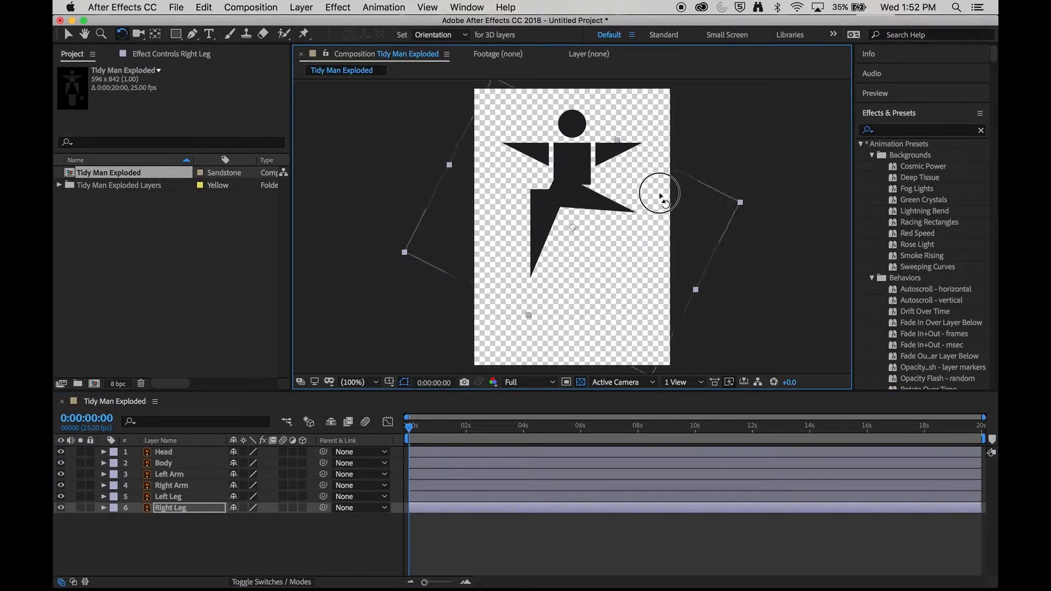
{"action": "scroll", "coordinate": [600, 211], "scroll_direction": "up", "scroll_amount": 4}
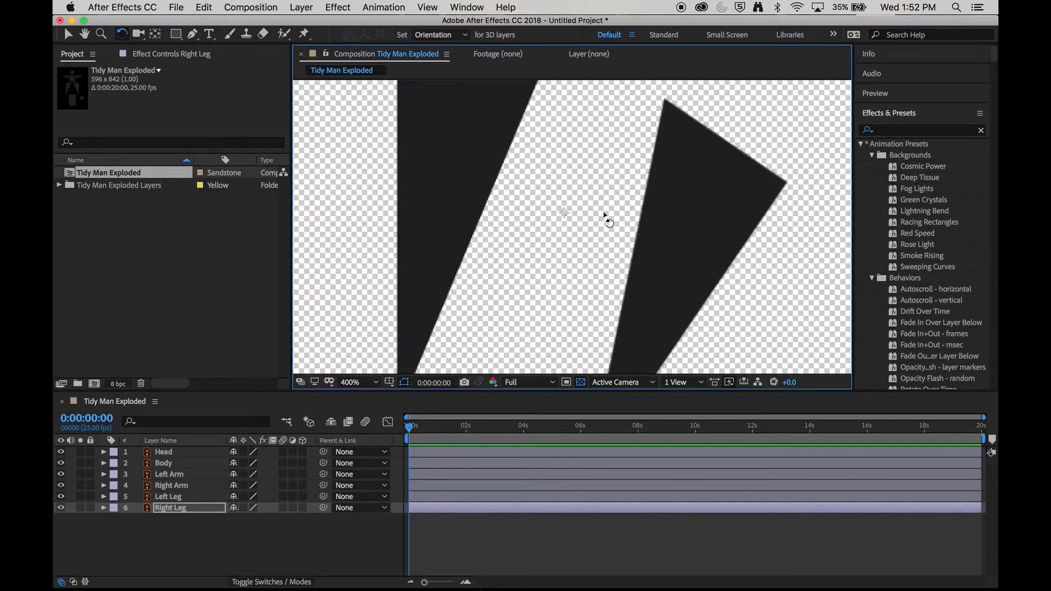
{"action": "scroll", "coordinate": [590, 227], "scroll_direction": "down", "scroll_amount": 4}
{"action": "mouse_move", "coordinate": [634, 234]}
{"action": "left_mouse_down"}
{"action": "mouse_move", "coordinate": [621, 284]}
{"action": "mouse_move", "coordinate": [634, 226]}
{"action": "left_mouse_up"}
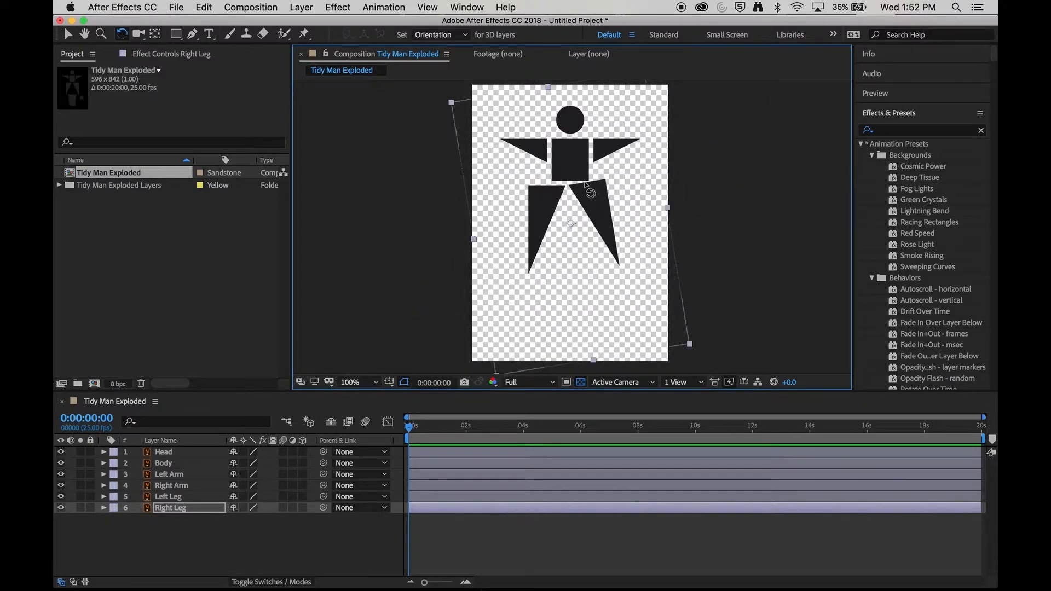
{"action": "key", "text": "super+z"}
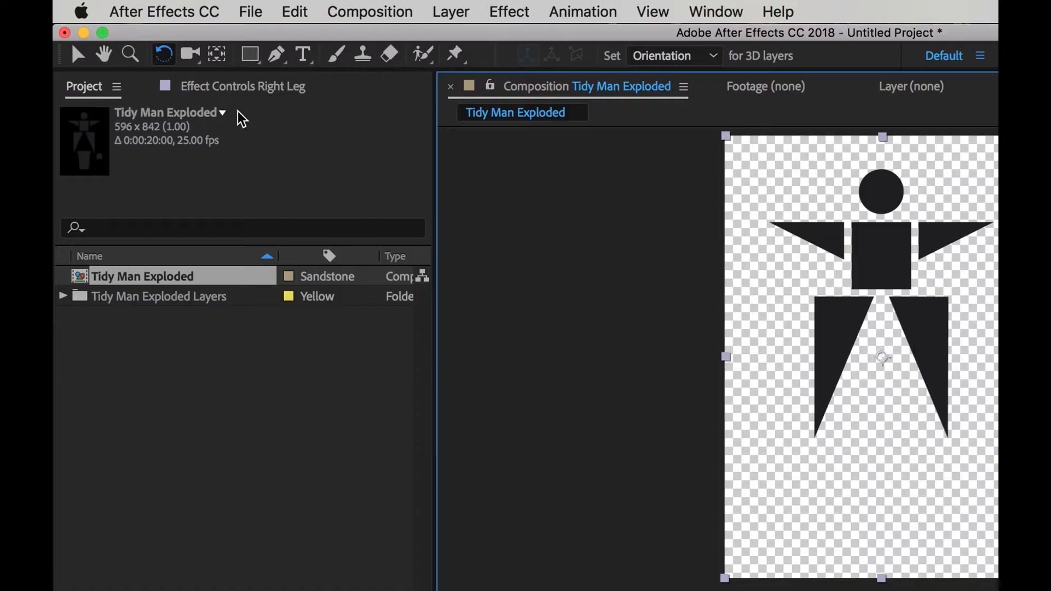
Step: Move the Right Leg's anchor point up to its hip corner with the Pan Behind tool
{"action": "left_click", "coordinate": [222, 64]}
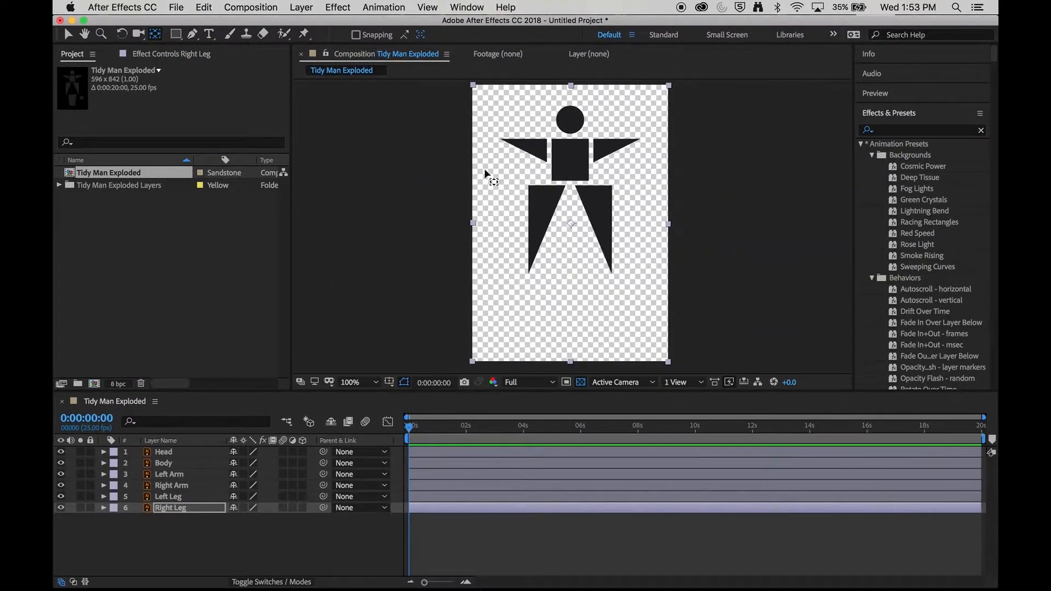
{"action": "left_click", "coordinate": [571, 224]}
{"action": "left_click_drag", "start_coordinate": [571, 225], "coordinate": [600, 193]}
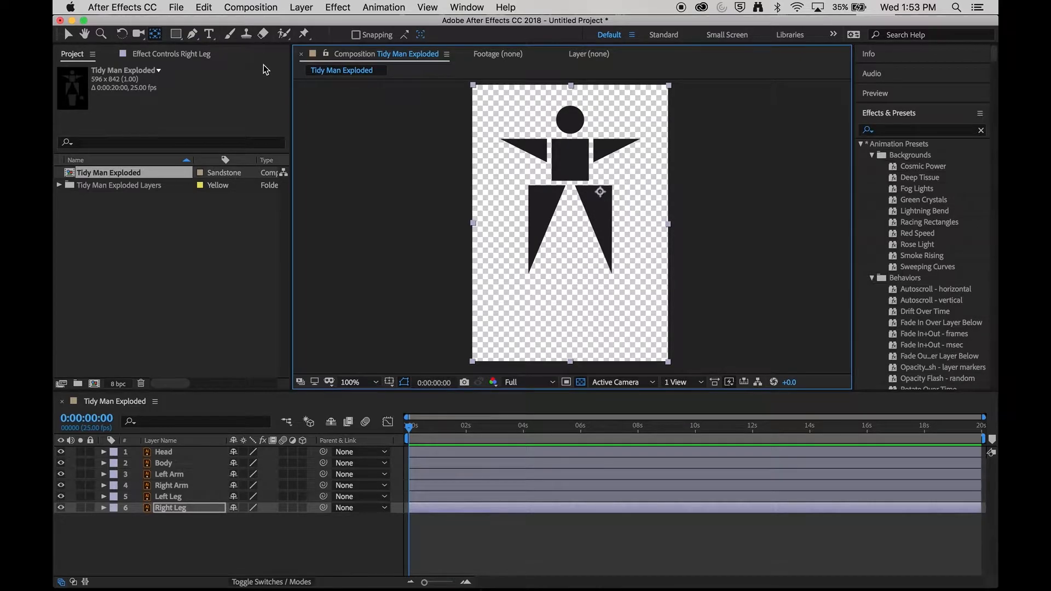
Step: Test rotating the Right Leg around its new anchor point with the Rotation tool
{"action": "key", "text": "w"}
{"action": "left_click_drag", "start_coordinate": [610, 226], "coordinate": [576, 220]}
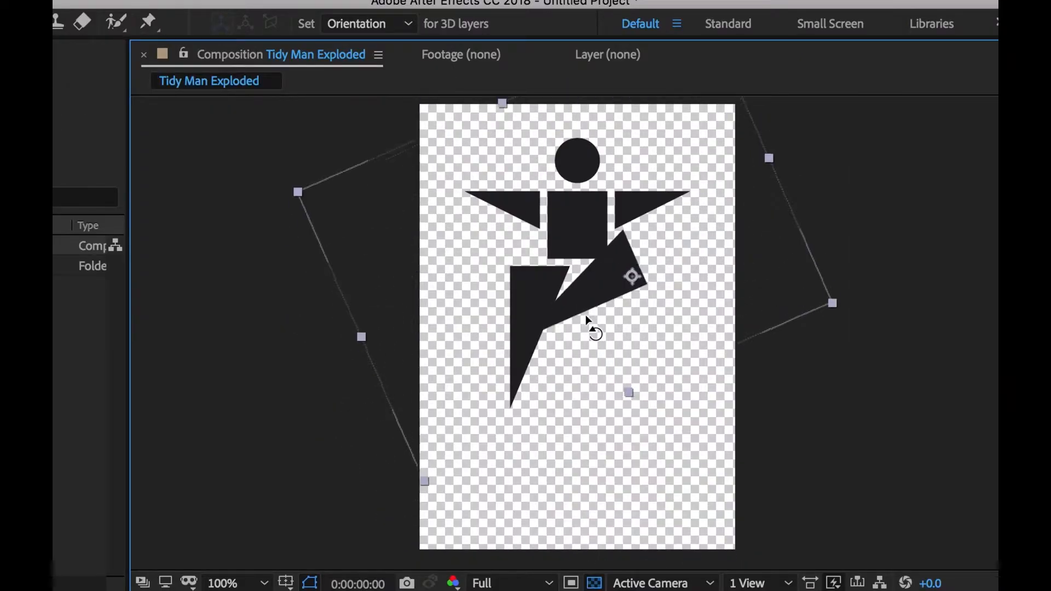
{"action": "left_click_drag", "start_coordinate": [585, 316], "coordinate": [653, 351]}
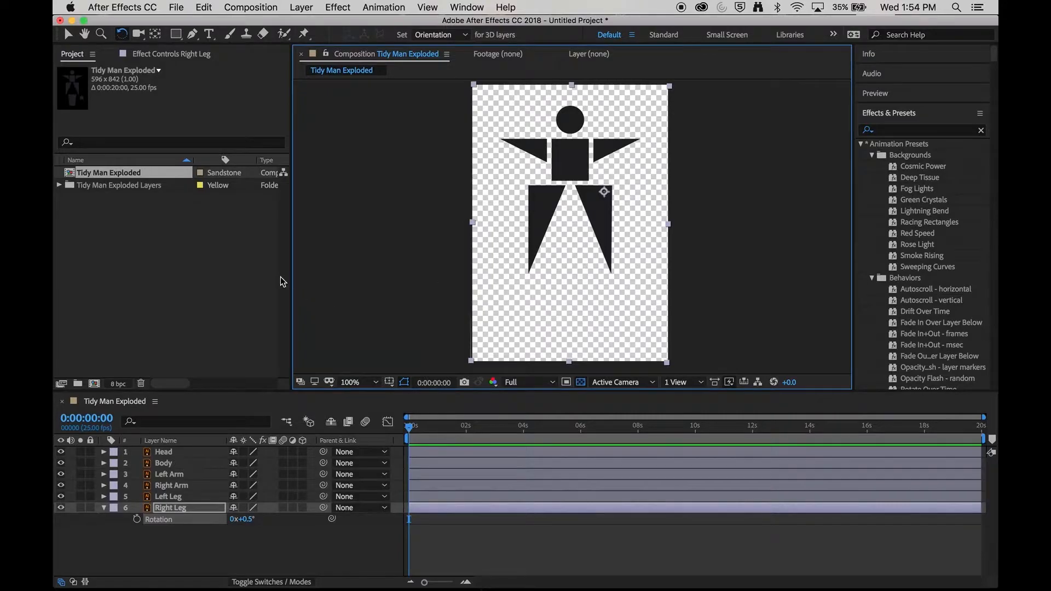
Step: Select the Left Leg and move its anchor point up to the hip with the Pan Behind tool
{"action": "left_click", "coordinate": [532, 315]}
{"action": "key", "text": "y"}
{"action": "left_click_drag", "start_coordinate": [562, 222], "coordinate": [538, 193]}
Step: Select the arm layers and move the Left Arm's anchor point to its shoulder
{"action": "left_click", "coordinate": [192, 486]}
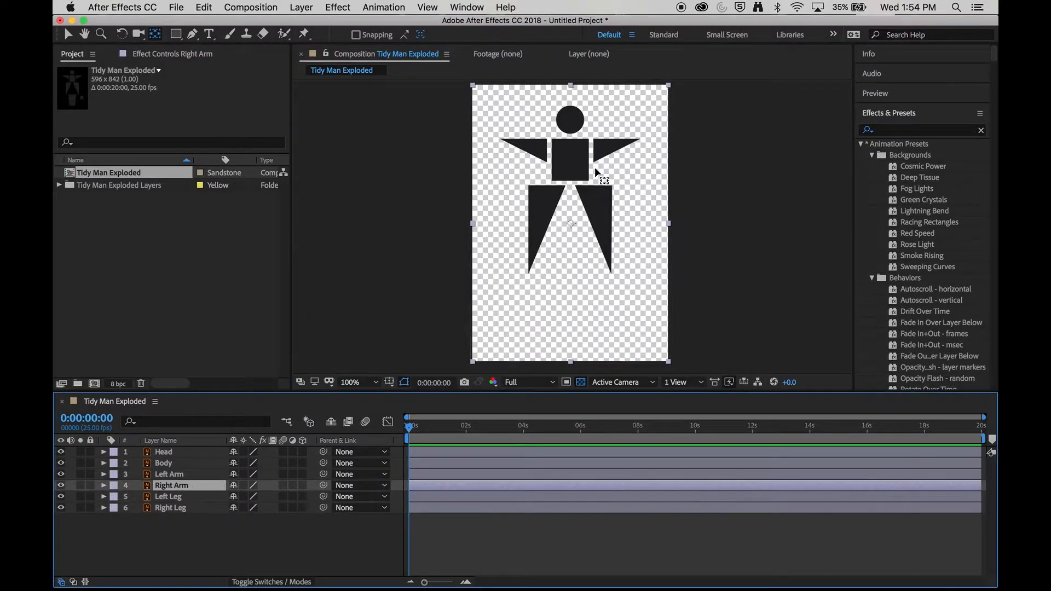
{"action": "left_click", "coordinate": [173, 476]}
{"action": "left_click_drag", "start_coordinate": [571, 223], "coordinate": [542, 146]}
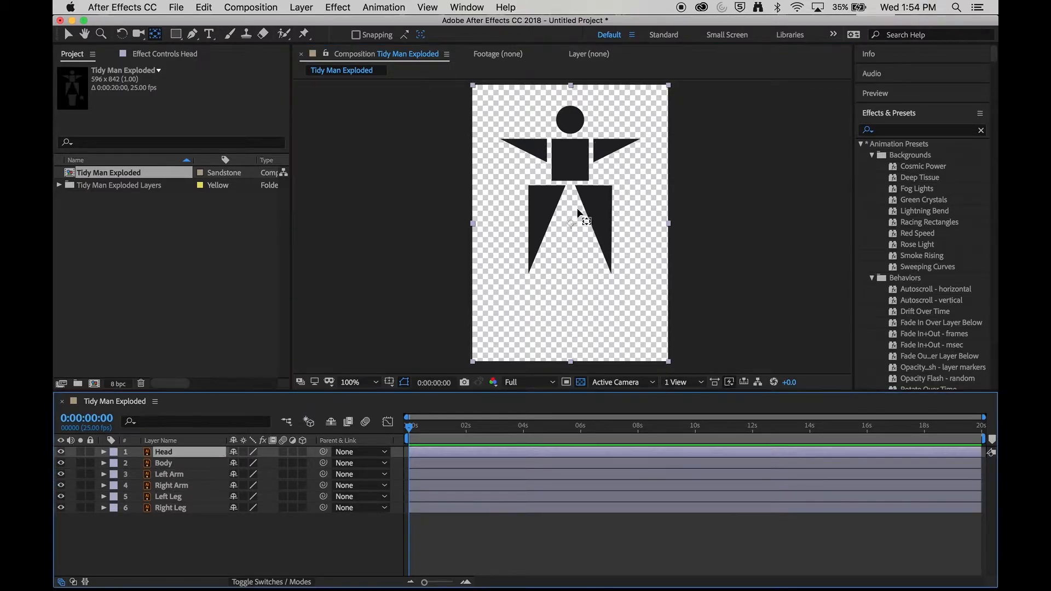
Step: Move the Head's anchor point down to the neck and the Body's anchor point to its bottom edge
{"action": "left_click_drag", "start_coordinate": [571, 224], "coordinate": [571, 136]}
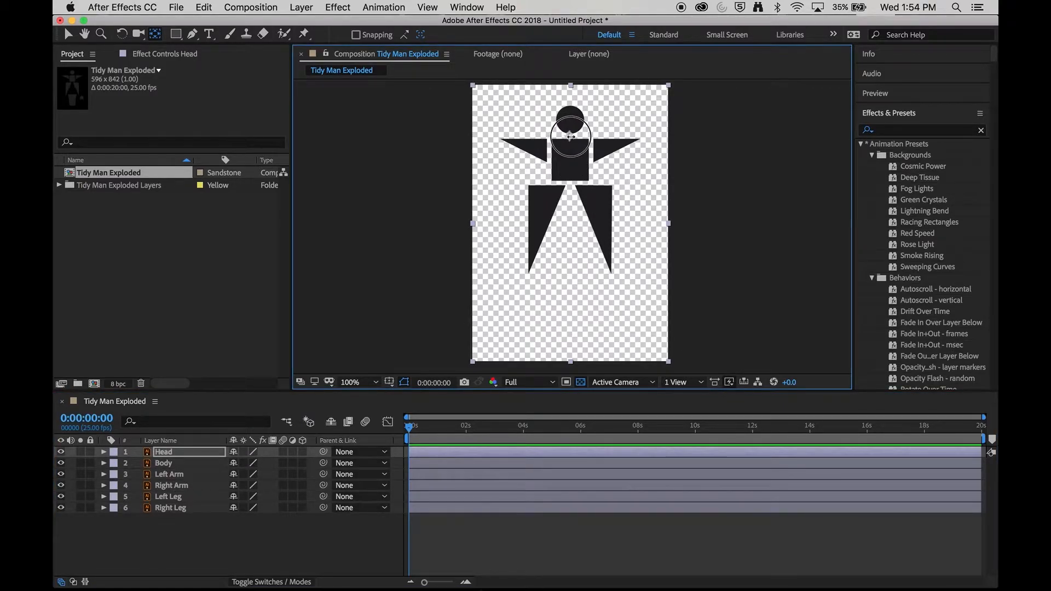
{"action": "left_click", "coordinate": [174, 464]}
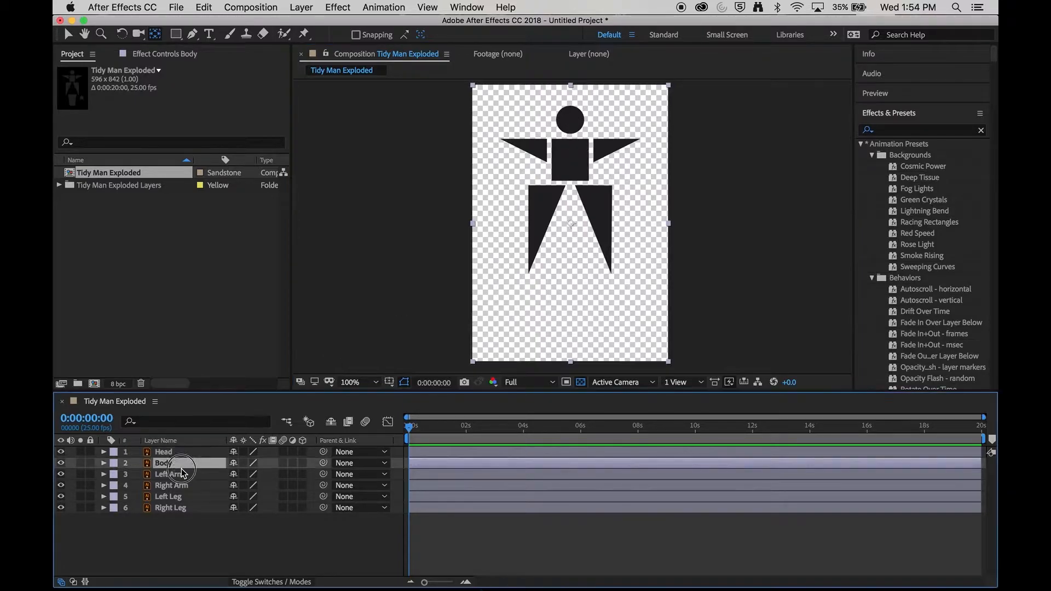
{"action": "left_click_drag", "start_coordinate": [571, 223], "coordinate": [570, 182]}
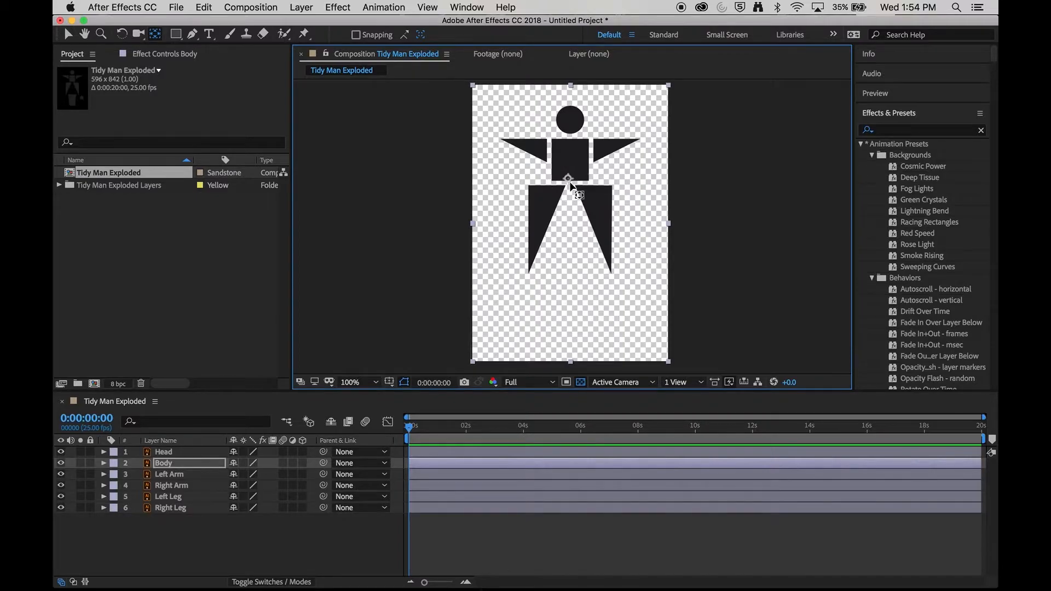
{"action": "left_click", "coordinate": [569, 179]}
Step: Slide the Left Leg right and the Right Leg left so both legs join under the body
{"action": "left_click", "coordinate": [198, 498]}
{"action": "key", "text": "v"}
{"action": "left_click_drag", "start_coordinate": [554, 227], "coordinate": [576, 226]}
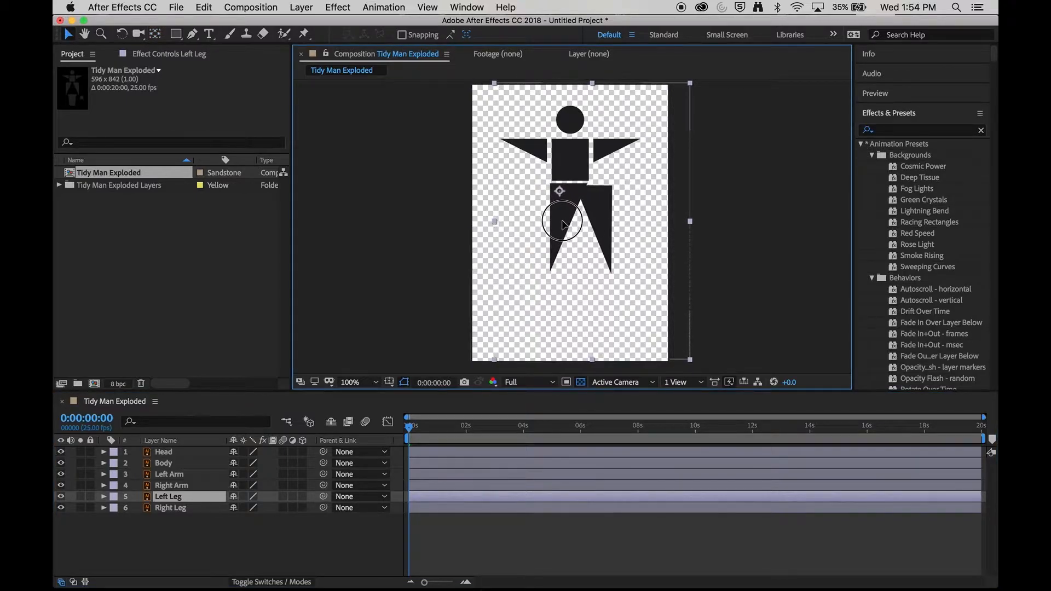
{"action": "left_click", "coordinate": [199, 505]}
{"action": "left_click_drag", "start_coordinate": [603, 228], "coordinate": [581, 230]}
{"action": "key", "text": "Return"}
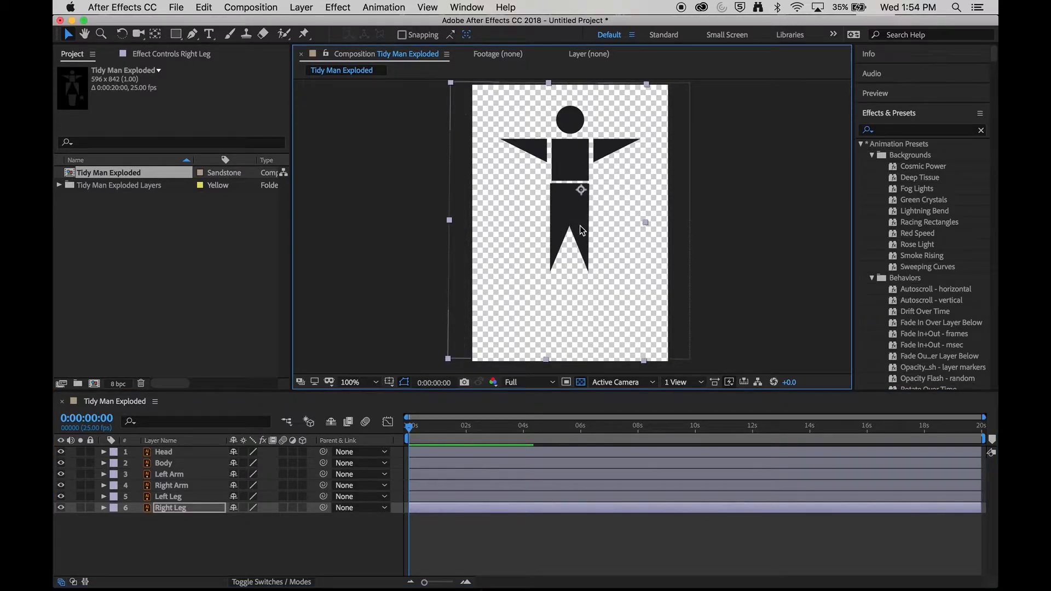
{"action": "left_click", "coordinate": [244, 537]}
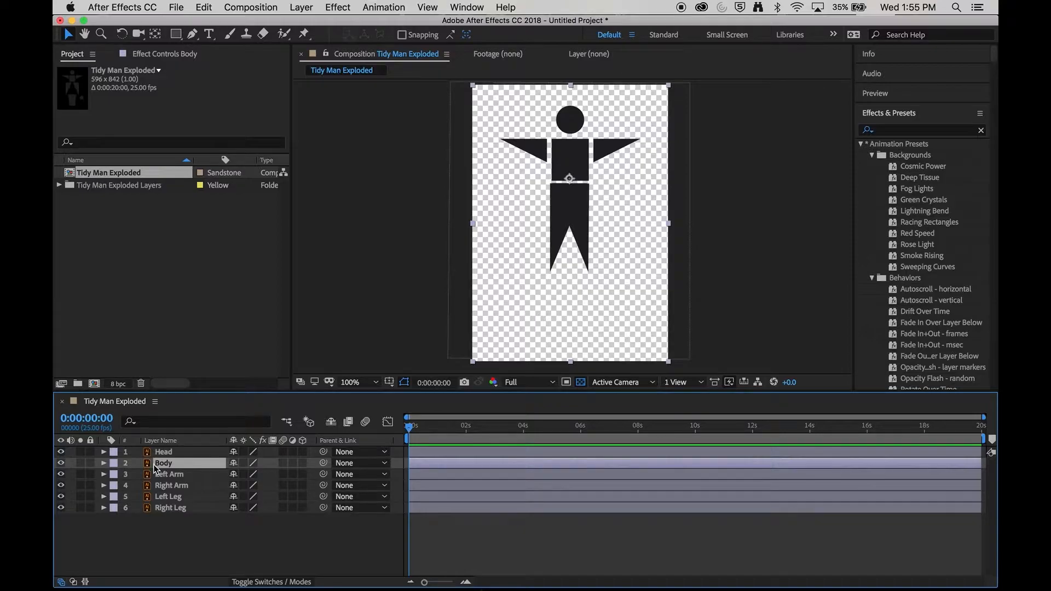
Step: Try moving the Body layer, then undo the move
{"action": "left_click_drag", "start_coordinate": [570, 151], "coordinate": [616, 184]}
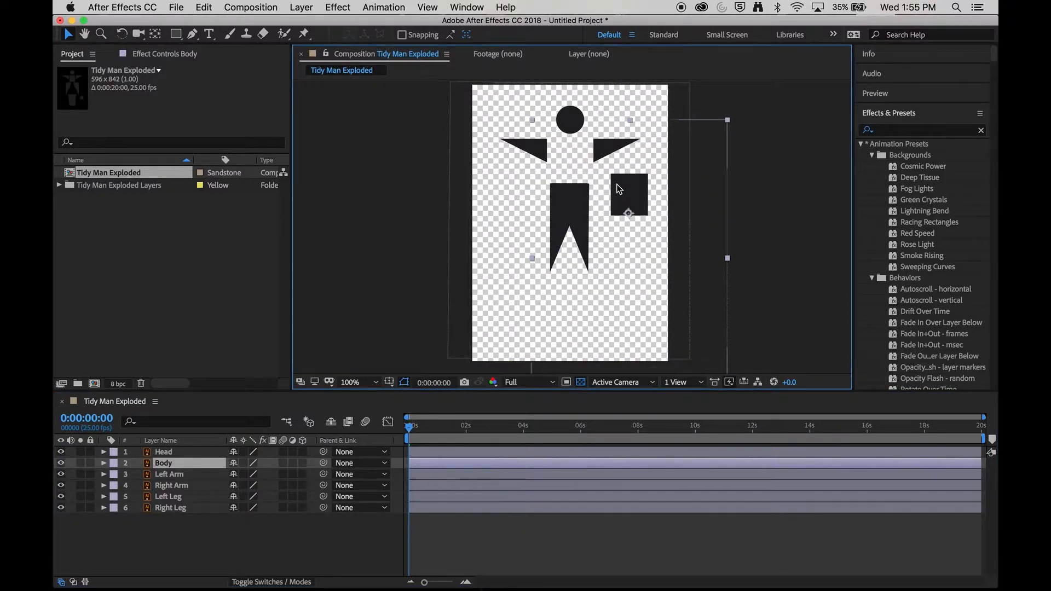
{"action": "key", "text": "super+z"}
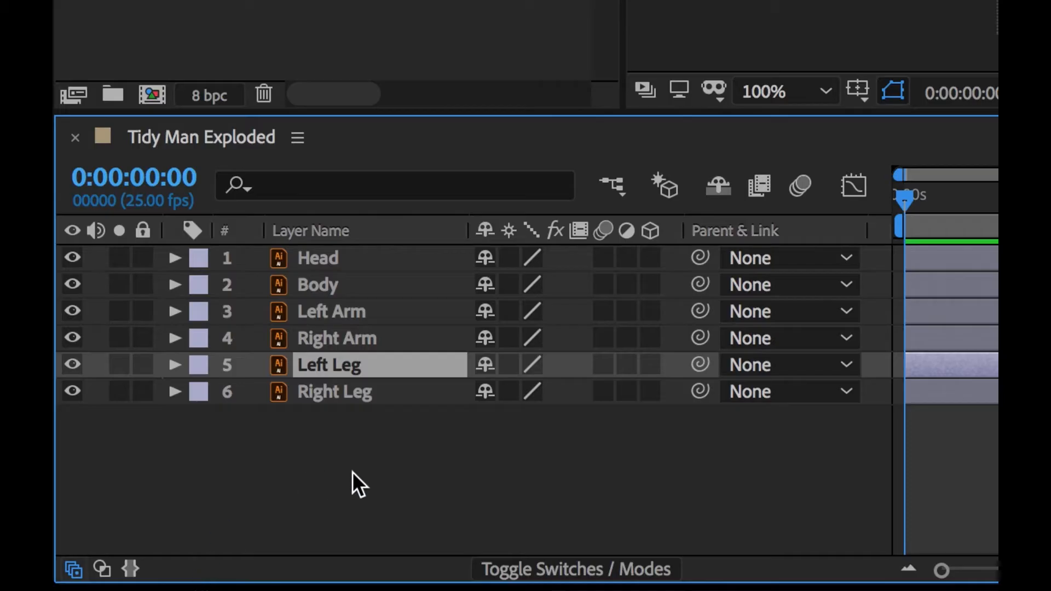
{"action": "left_click", "coordinate": [179, 541]}
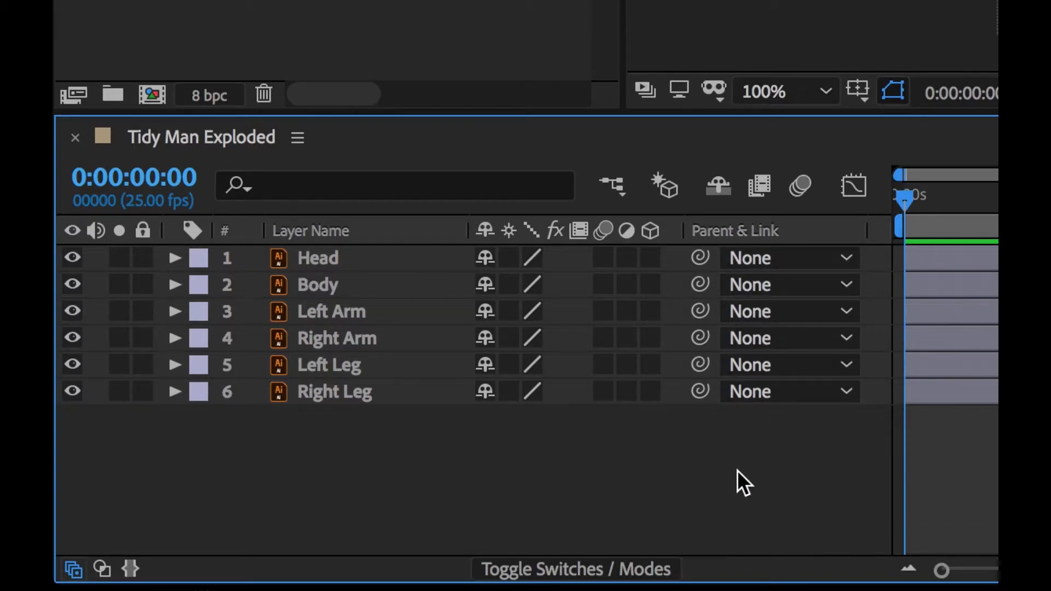
Step: Parent the Head layer to the Body layer with the pick whip, then drag the Body to test it
{"action": "left_click", "coordinate": [846, 258]}
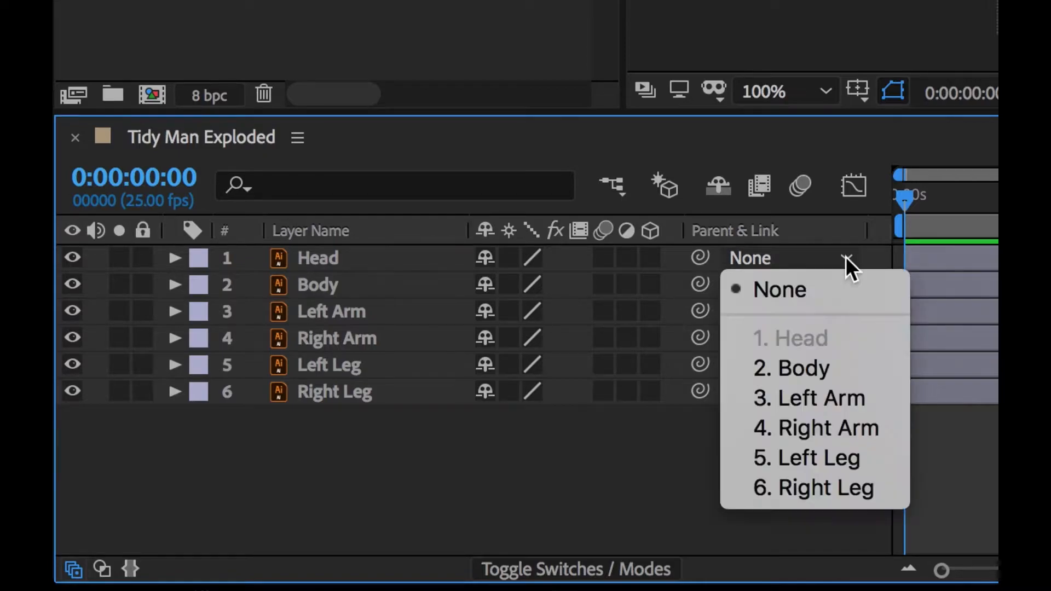
{"action": "left_click", "coordinate": [807, 482]}
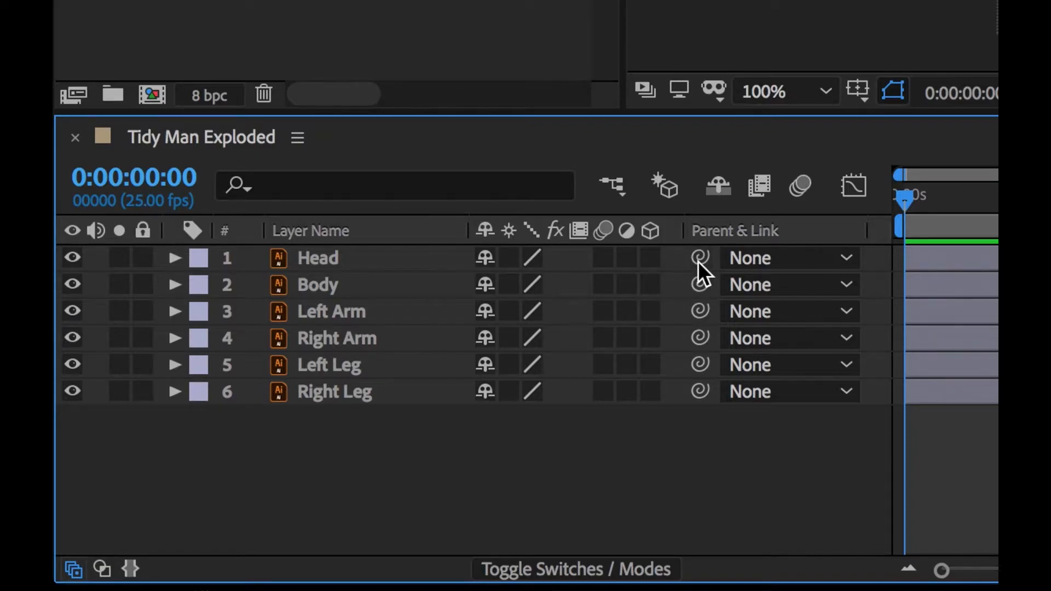
{"action": "left_click_drag", "start_coordinate": [698, 261], "coordinate": [359, 282]}
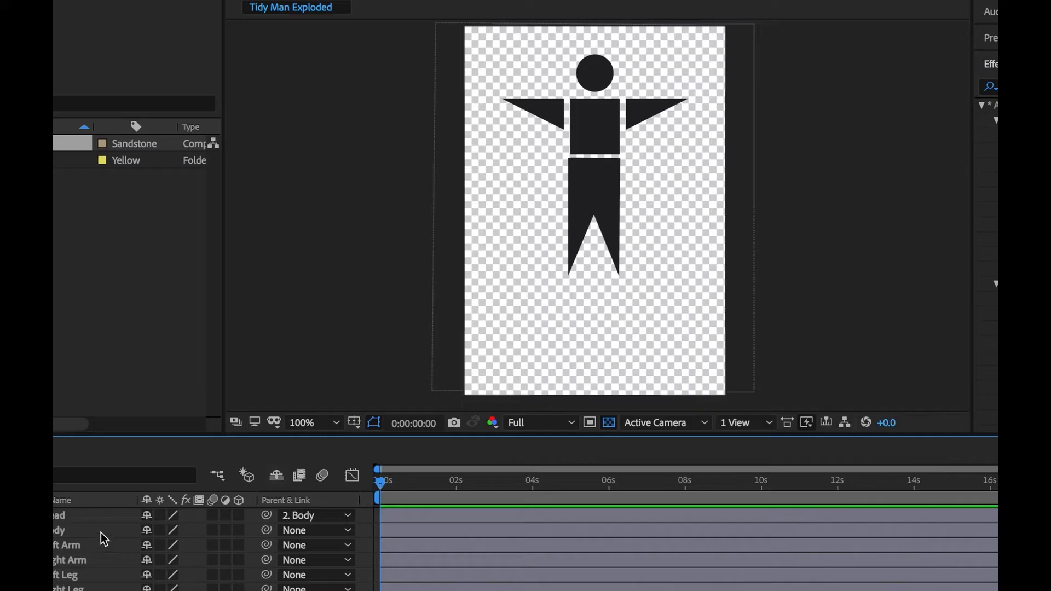
{"action": "left_click", "coordinate": [402, 287]}
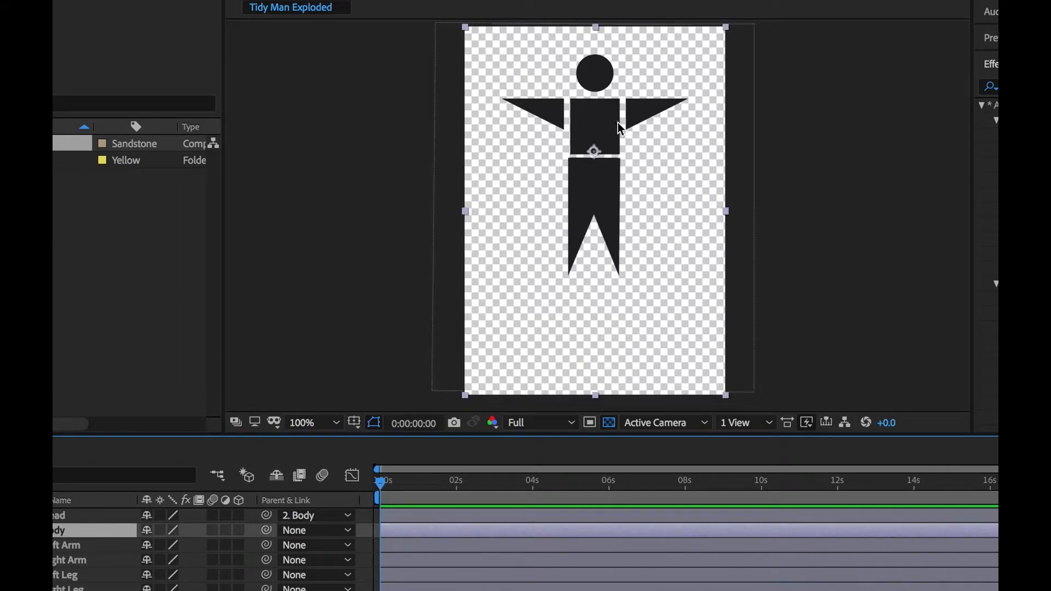
{"action": "mouse_move", "coordinate": [602, 136]}
{"action": "left_mouse_down"}
{"action": "mouse_move", "coordinate": [586, 140]}
{"action": "mouse_move", "coordinate": [523, 240]}
{"action": "mouse_move", "coordinate": [546, 142]}
{"action": "mouse_move", "coordinate": [603, 121]}
{"action": "left_mouse_up"}
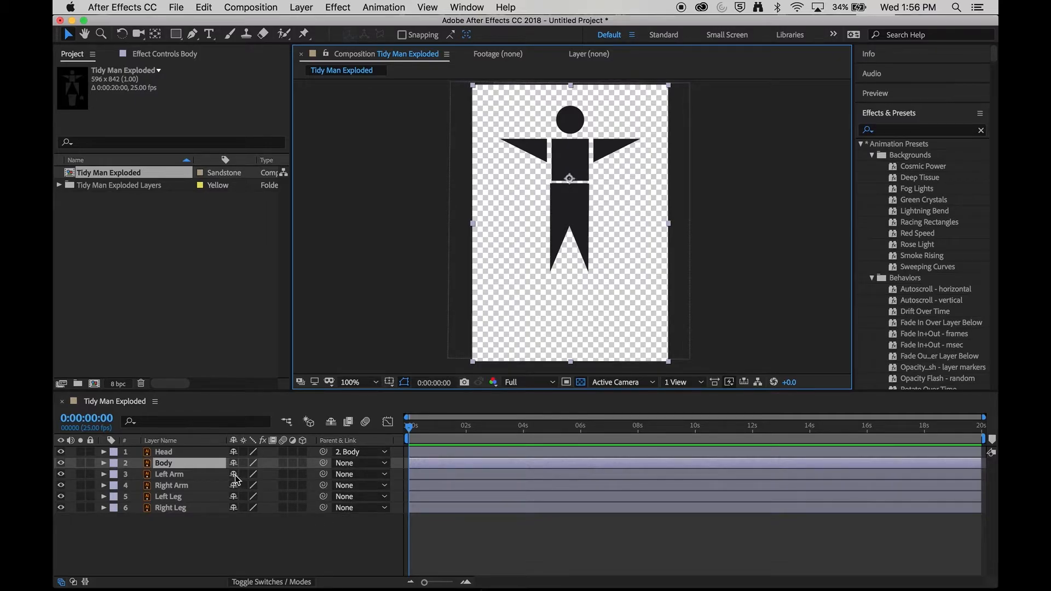
Step: Parent both arms and both legs to the Body layer and rotate the Body to test the link
{"action": "left_click_drag", "start_coordinate": [324, 474], "coordinate": [175, 465]}
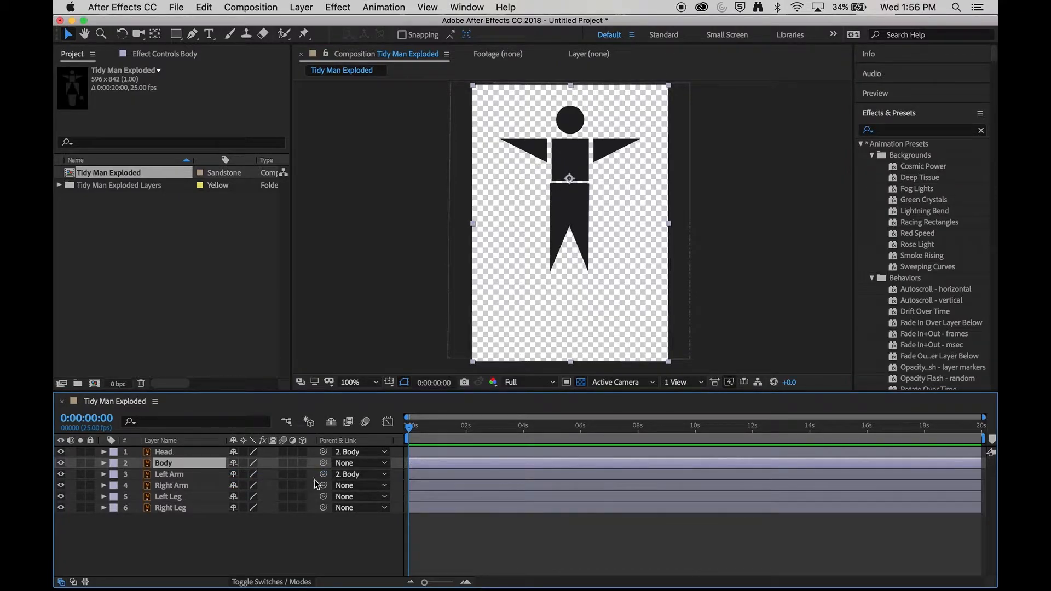
{"action": "left_click_drag", "start_coordinate": [323, 485], "coordinate": [183, 465]}
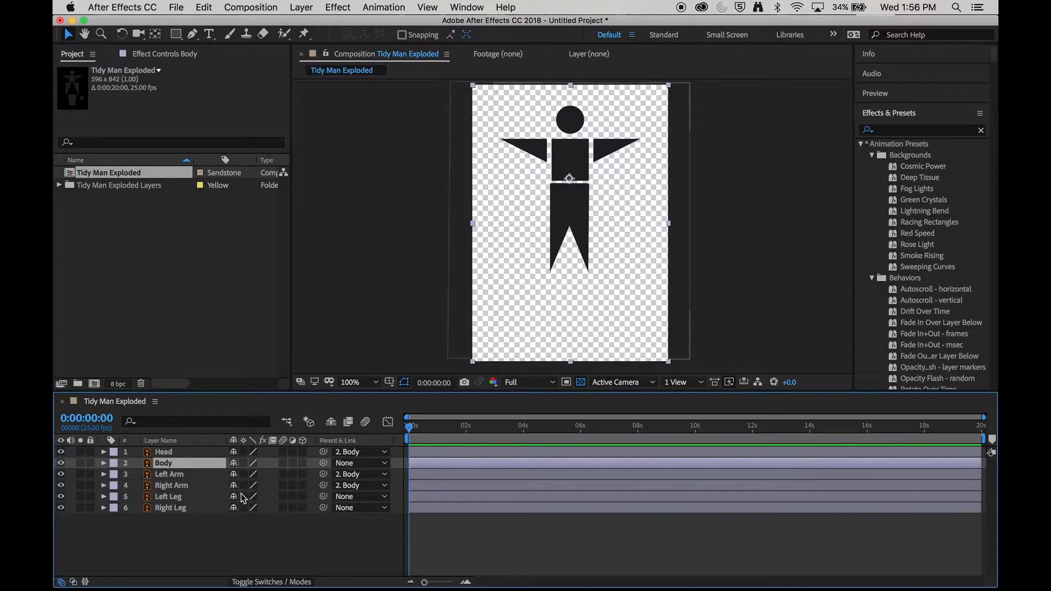
{"action": "left_click_drag", "start_coordinate": [324, 496], "coordinate": [211, 464]}
{"action": "left_click_drag", "start_coordinate": [323, 508], "coordinate": [197, 465]}
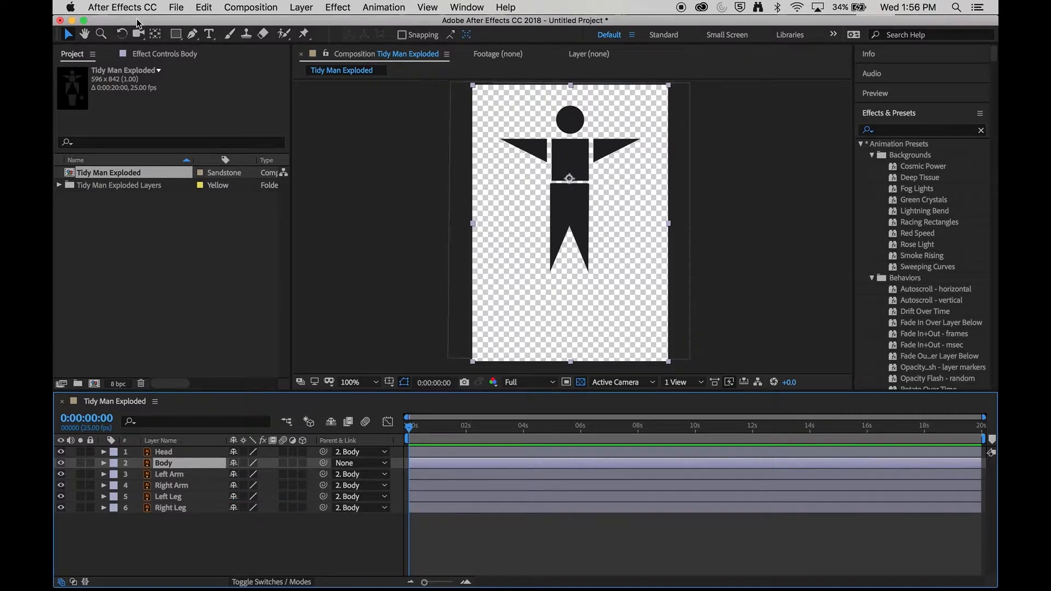
{"action": "left_click", "coordinate": [122, 34]}
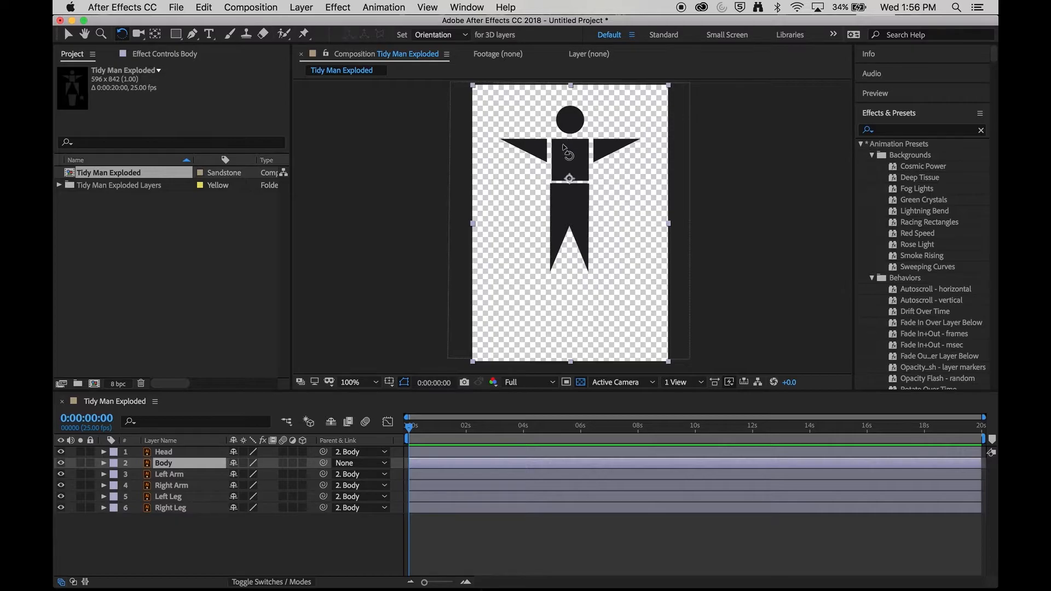
{"action": "left_click_drag", "start_coordinate": [588, 173], "coordinate": [570, 150]}
Step: Set the Left Leg's and Right Leg's parent back to None
{"action": "left_click", "coordinate": [377, 508]}
{"action": "left_click", "coordinate": [375, 489]}
{"action": "left_click", "coordinate": [377, 495]}
{"action": "left_click", "coordinate": [375, 478]}
{"action": "left_click", "coordinate": [355, 551]}
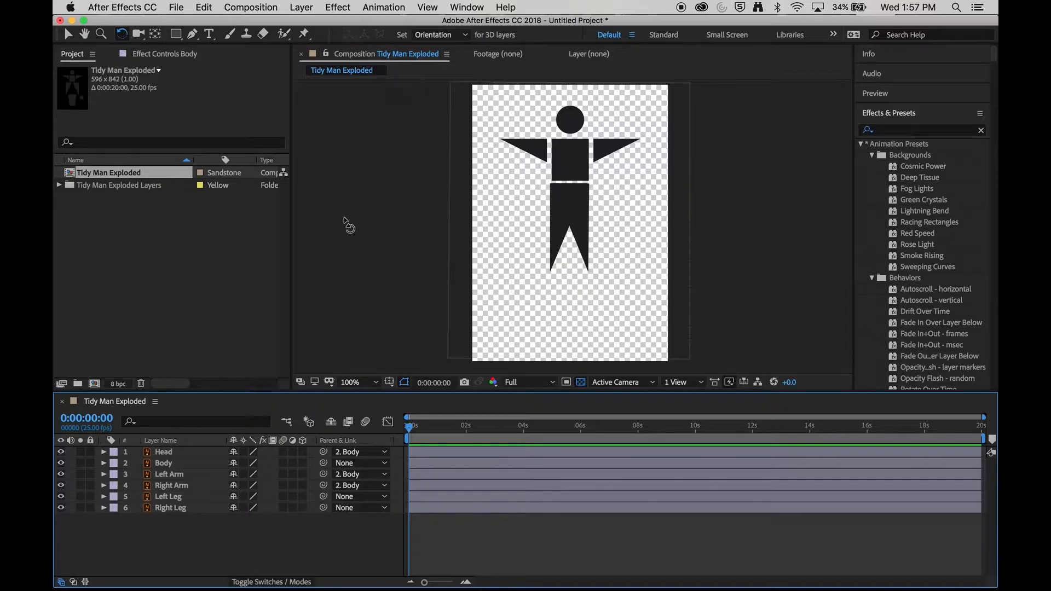
Step: Add a new null object and place it and its anchor point at the figure's waist
{"action": "left_click", "coordinate": [302, 7]}
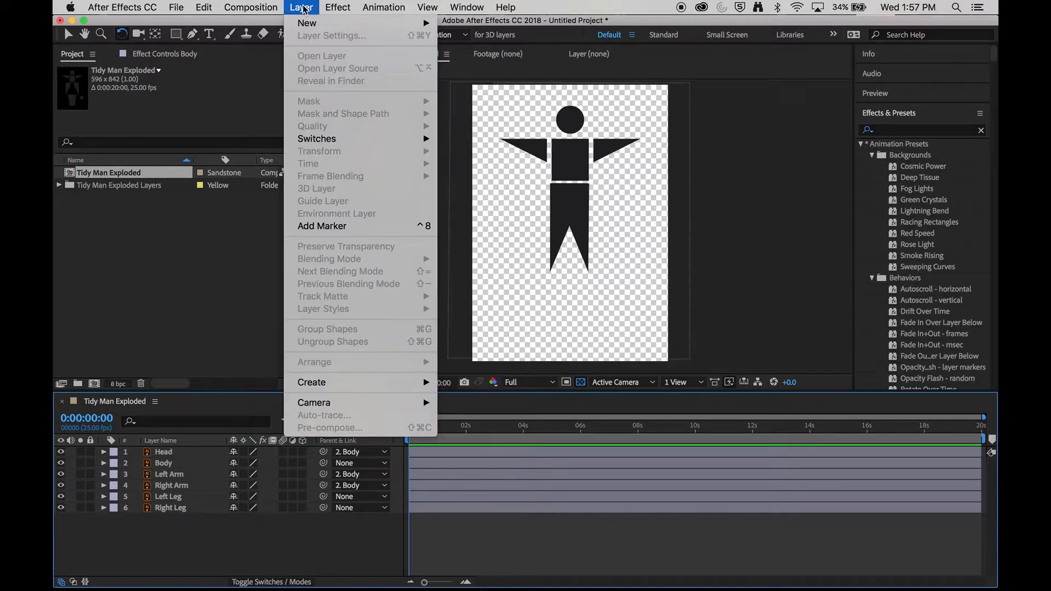
{"action": "mouse_move", "coordinate": [310, 23]}
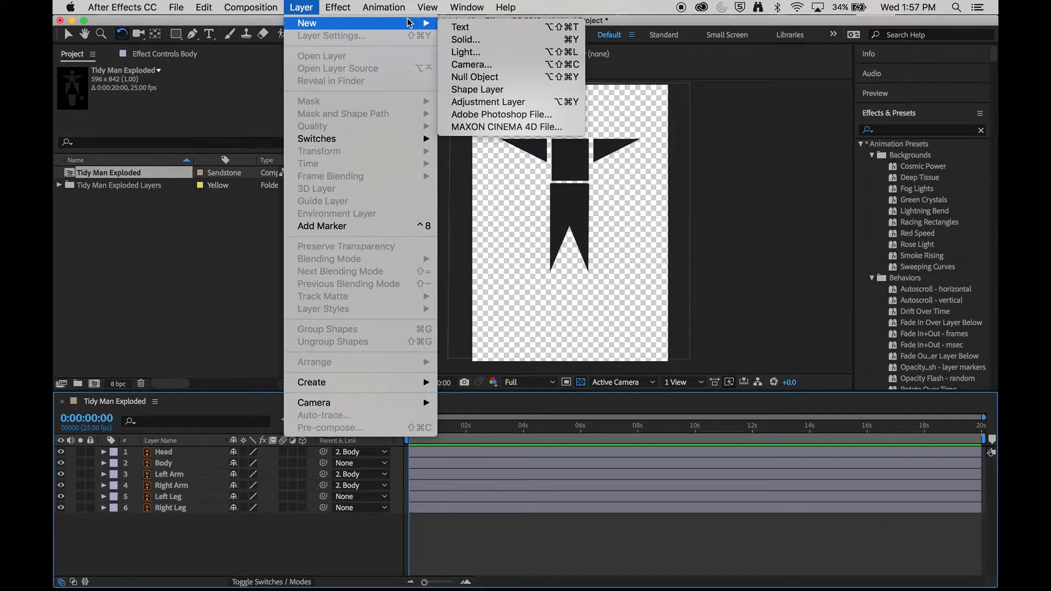
{"action": "left_click", "coordinate": [520, 78]}
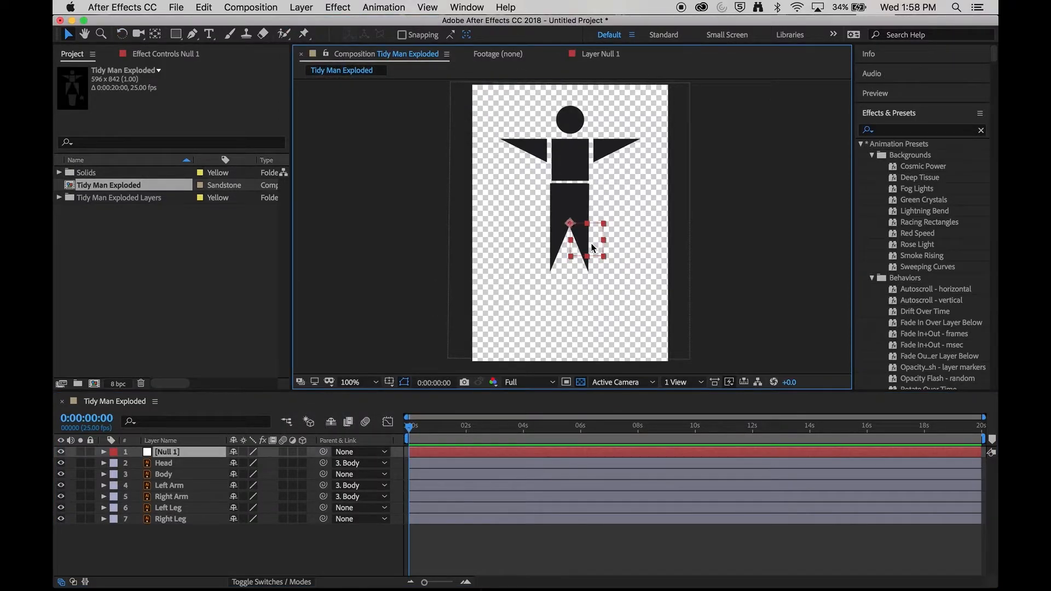
{"action": "left_click_drag", "start_coordinate": [592, 246], "coordinate": [576, 185]}
{"action": "left_click", "coordinate": [155, 34]}
{"action": "left_click_drag", "start_coordinate": [554, 162], "coordinate": [570, 181]}
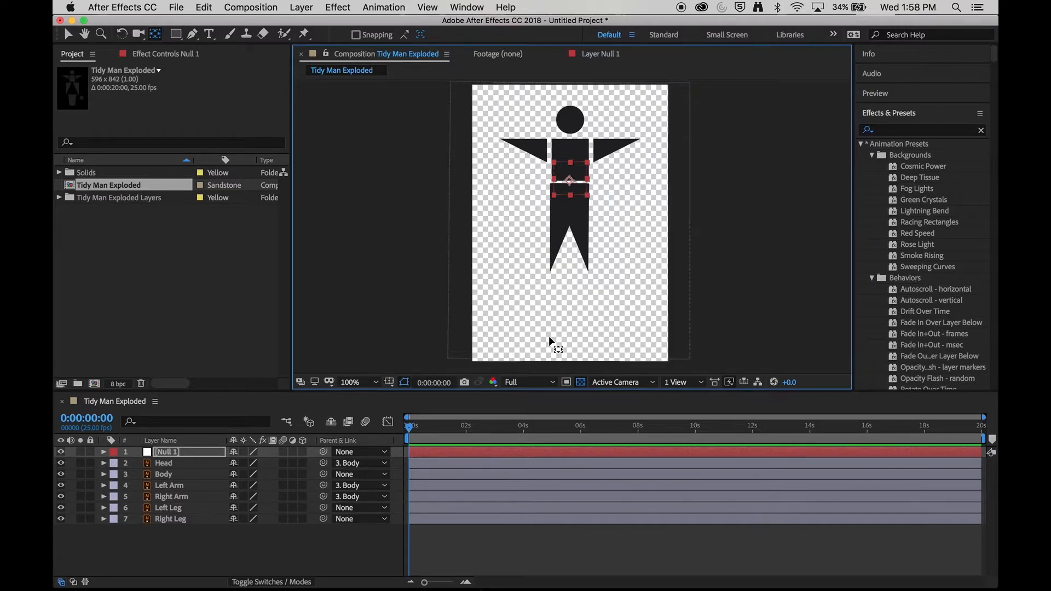
Step: Parent the Body, Left Leg and Right Leg layers to Null 1
{"action": "left_click_drag", "start_coordinate": [324, 474], "coordinate": [187, 459]}
{"action": "left_click_drag", "start_coordinate": [323, 507], "coordinate": [175, 452]}
{"action": "left_click_drag", "start_coordinate": [324, 519], "coordinate": [209, 454]}
{"action": "left_click", "coordinate": [189, 476]}
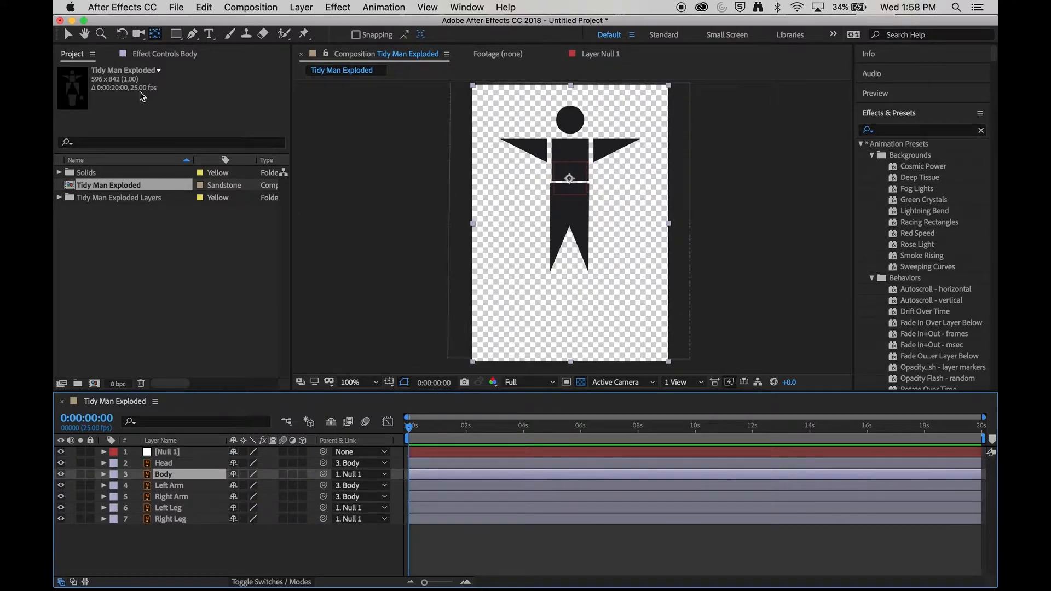
Step: Test the rig by rotating the Body and Left Leg and moving the null
{"action": "left_click", "coordinate": [122, 34]}
{"action": "left_click_drag", "start_coordinate": [556, 181], "coordinate": [574, 159]}
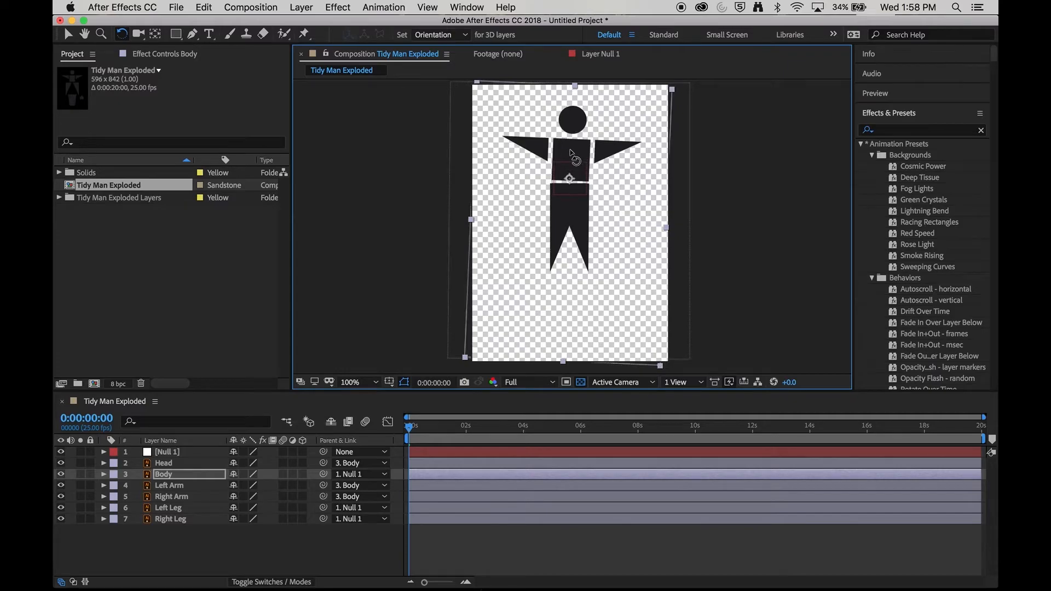
{"action": "left_click", "coordinate": [180, 507]}
{"action": "mouse_move", "coordinate": [582, 236]}
{"action": "left_mouse_down"}
{"action": "mouse_move", "coordinate": [553, 224]}
{"action": "mouse_move", "coordinate": [610, 224]}
{"action": "mouse_move", "coordinate": [572, 247]}
{"action": "left_mouse_up"}
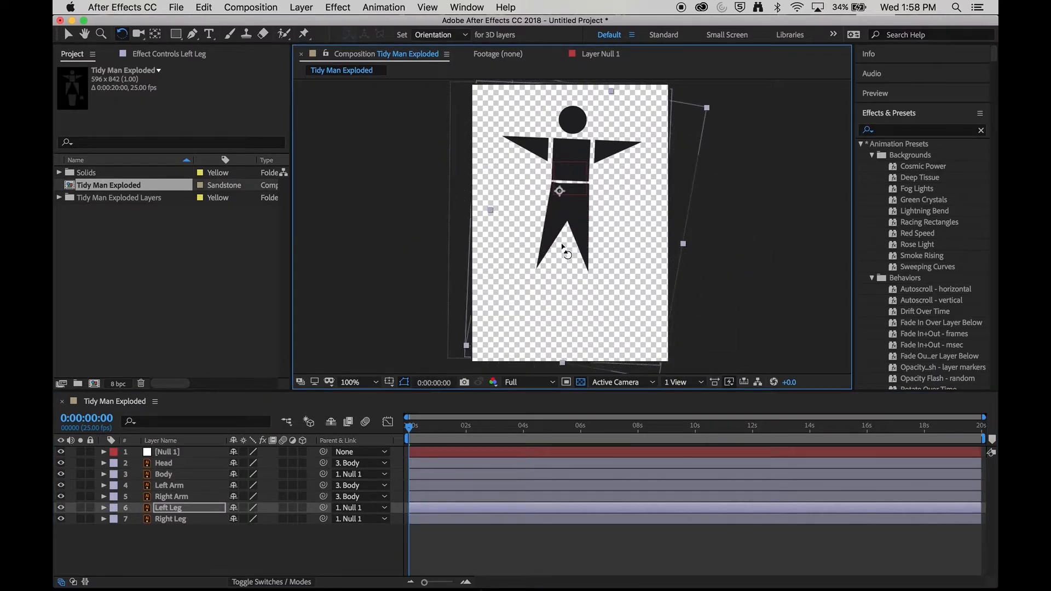
{"action": "left_click", "coordinate": [166, 454]}
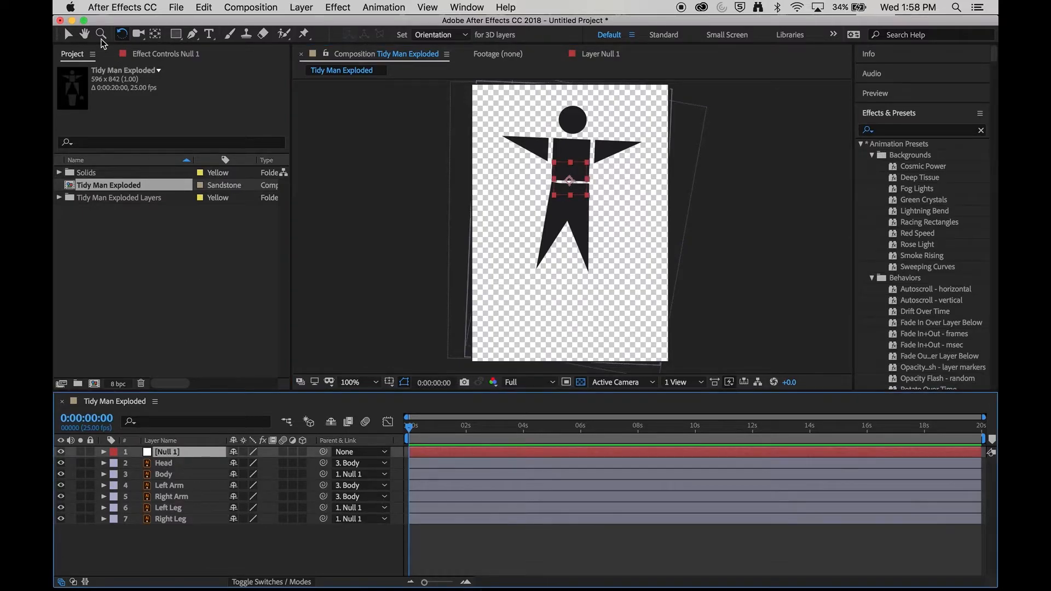
{"action": "left_click", "coordinate": [68, 34]}
{"action": "left_click_drag", "start_coordinate": [570, 180], "coordinate": [594, 183]}
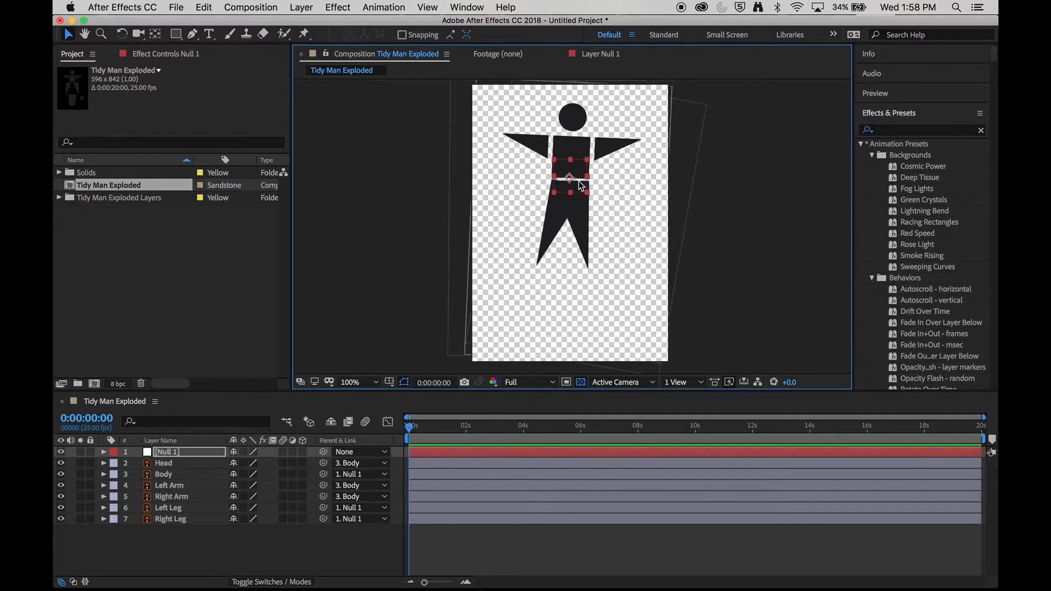
{"action": "left_click", "coordinate": [602, 158]}
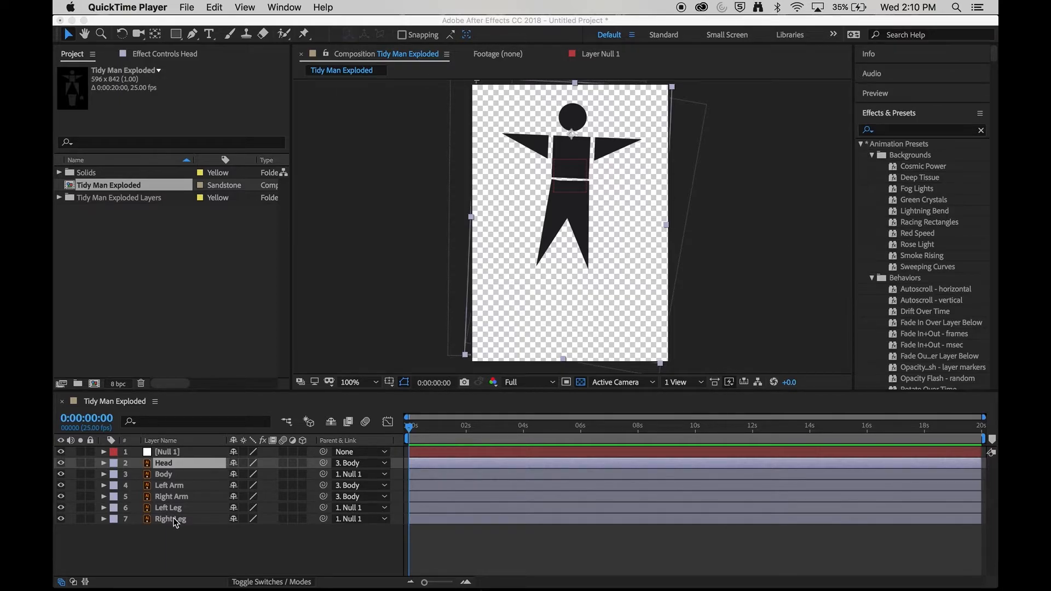
Step: Expand the Right Leg's transform properties, enable Rotation keyframing, and rotate the leg to -23.8°
{"action": "left_click", "coordinate": [173, 519]}
{"action": "left_click", "coordinate": [172, 521]}
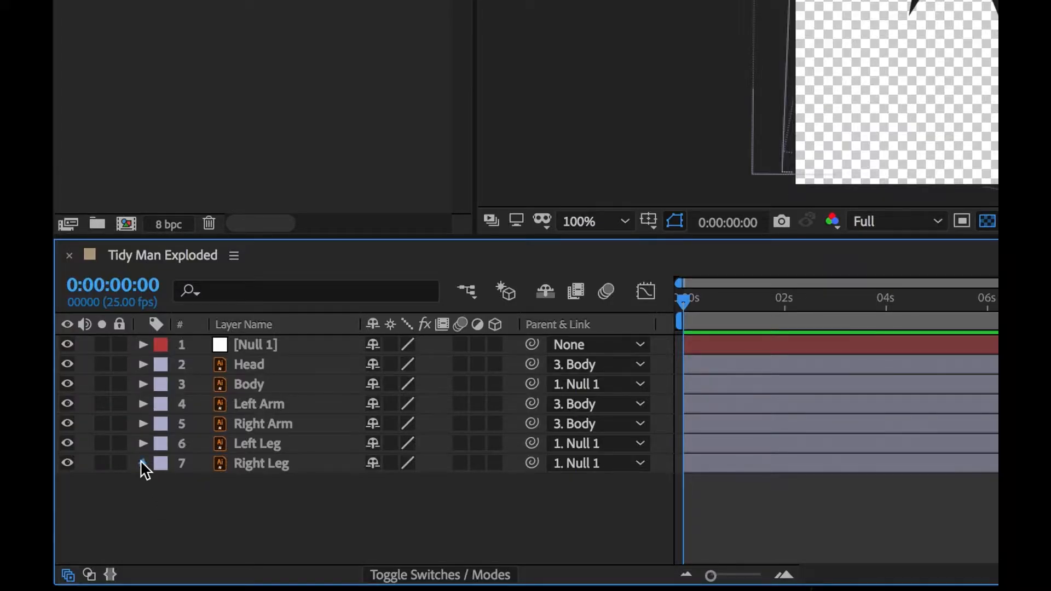
{"action": "left_click", "coordinate": [142, 464]}
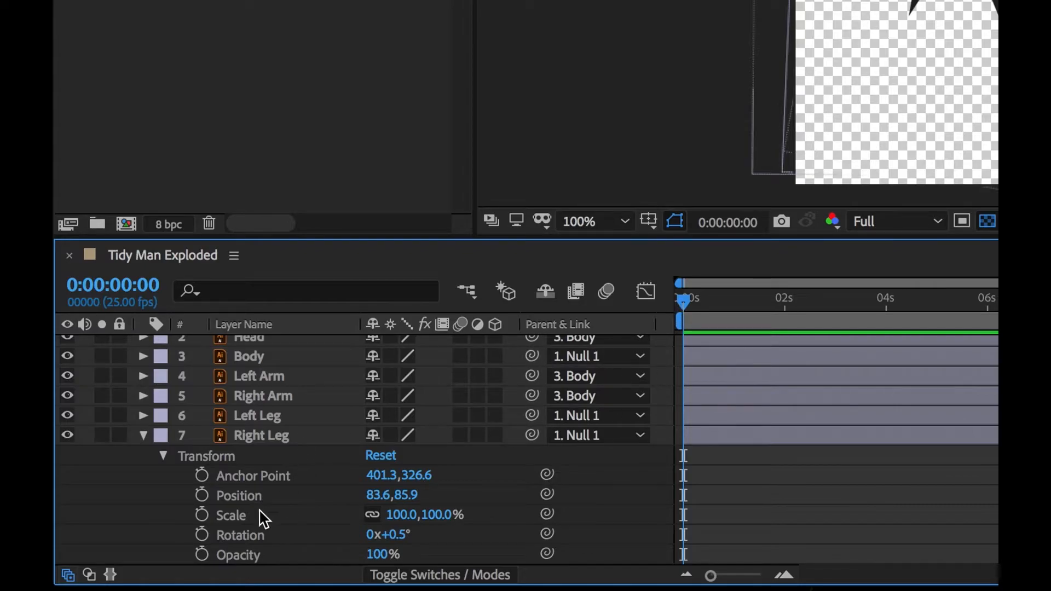
{"action": "left_click", "coordinate": [203, 533]}
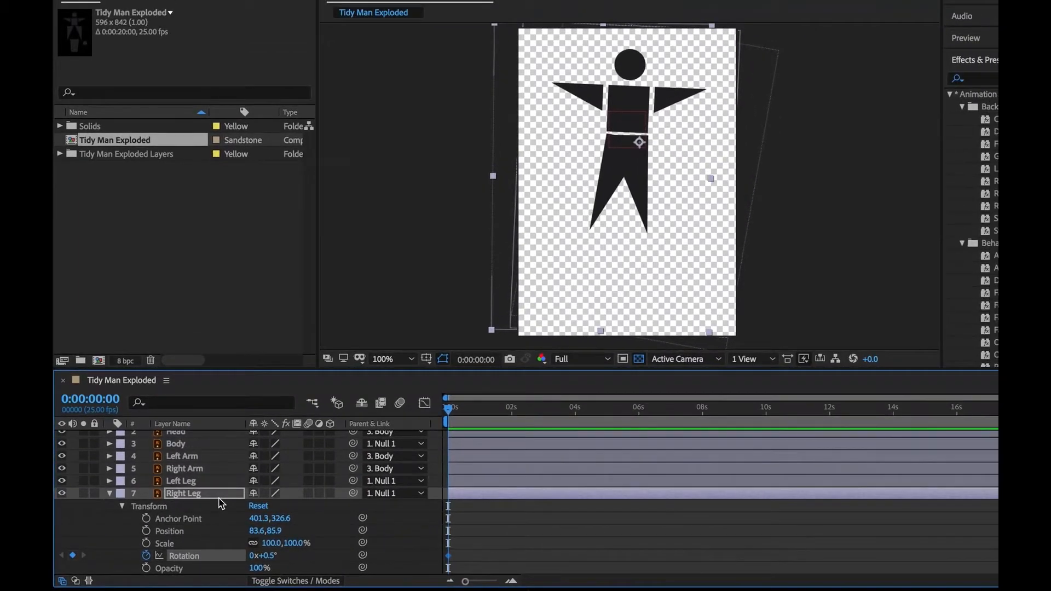
{"action": "key", "text": "w"}
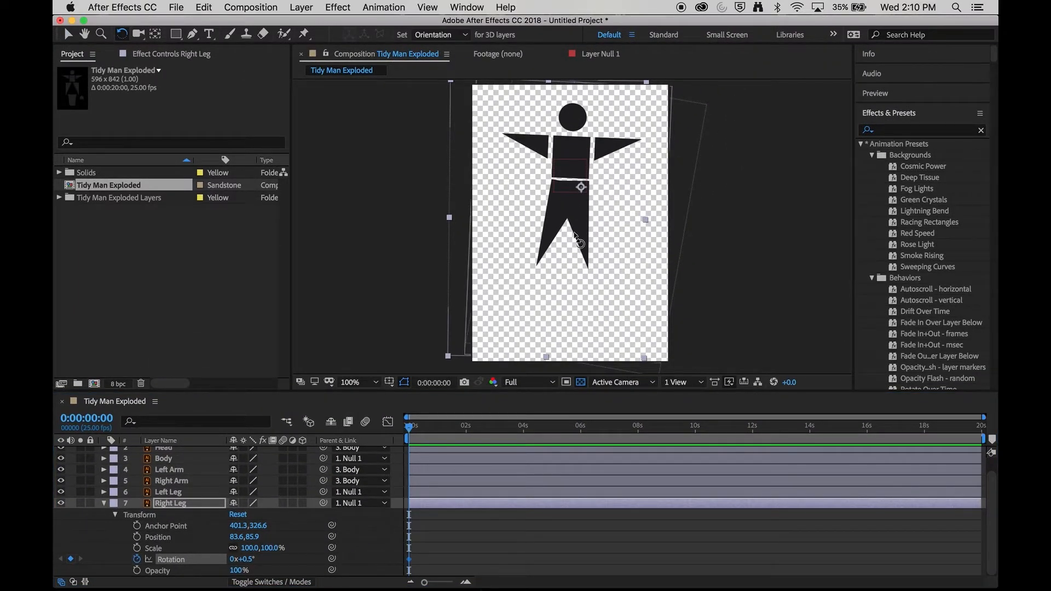
{"action": "left_click_drag", "start_coordinate": [575, 240], "coordinate": [602, 237]}
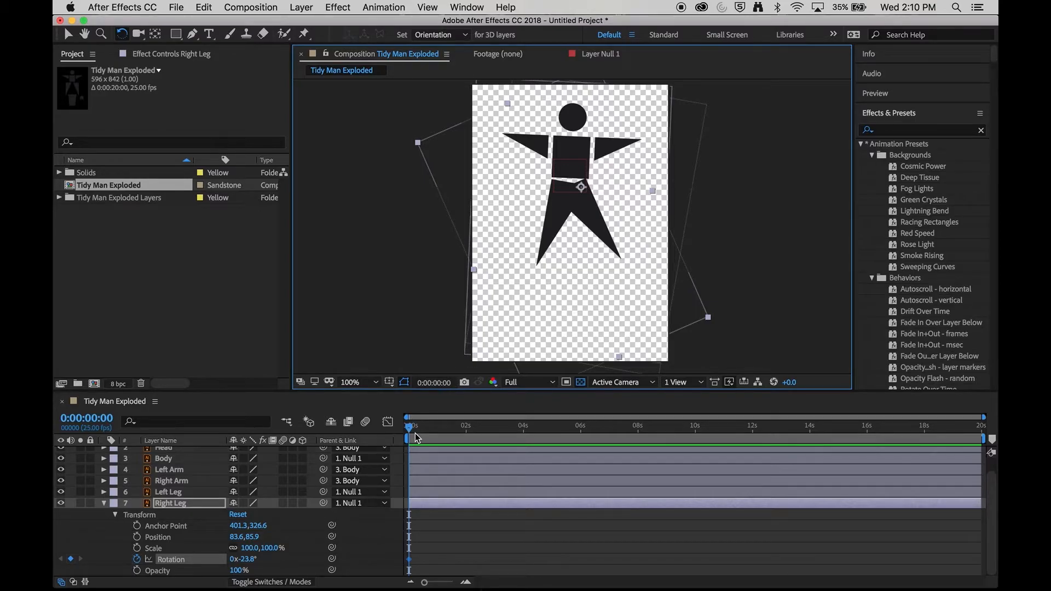
Step: Go to 0:00:00:10 and rotate the Right Leg to +22.6° for a second keyframe
{"action": "mouse_move", "coordinate": [418, 438]}
{"action": "left_mouse_down"}
{"action": "mouse_move", "coordinate": [430, 433]}
{"action": "mouse_move", "coordinate": [420, 432]}
{"action": "left_mouse_up"}
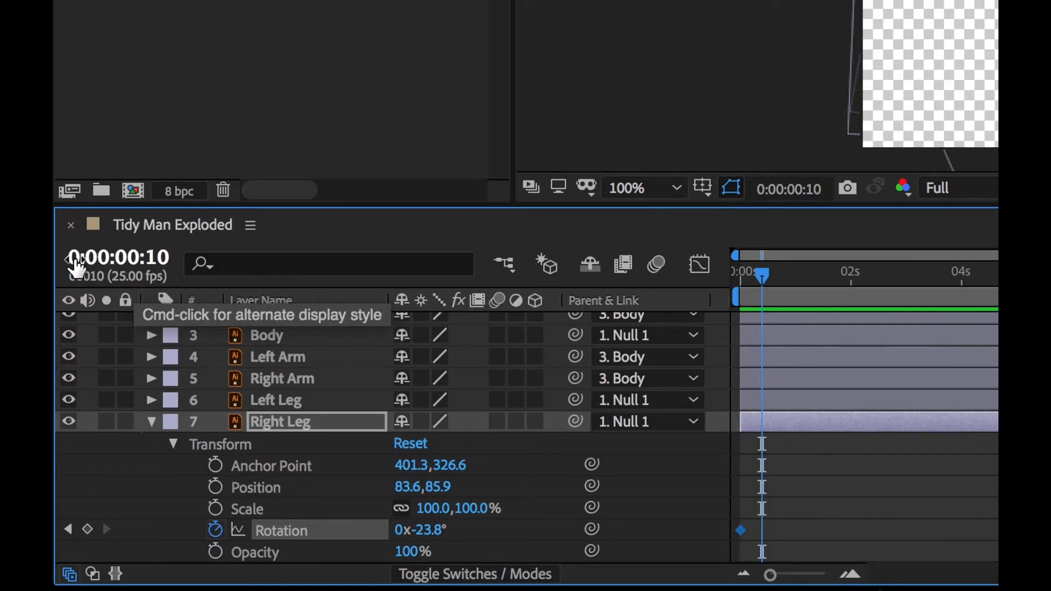
{"action": "left_click", "coordinate": [763, 277]}
{"action": "mouse_move", "coordinate": [762, 275]}
{"action": "left_mouse_down"}
{"action": "mouse_move", "coordinate": [792, 273]}
{"action": "mouse_move", "coordinate": [783, 273]}
{"action": "left_mouse_up"}
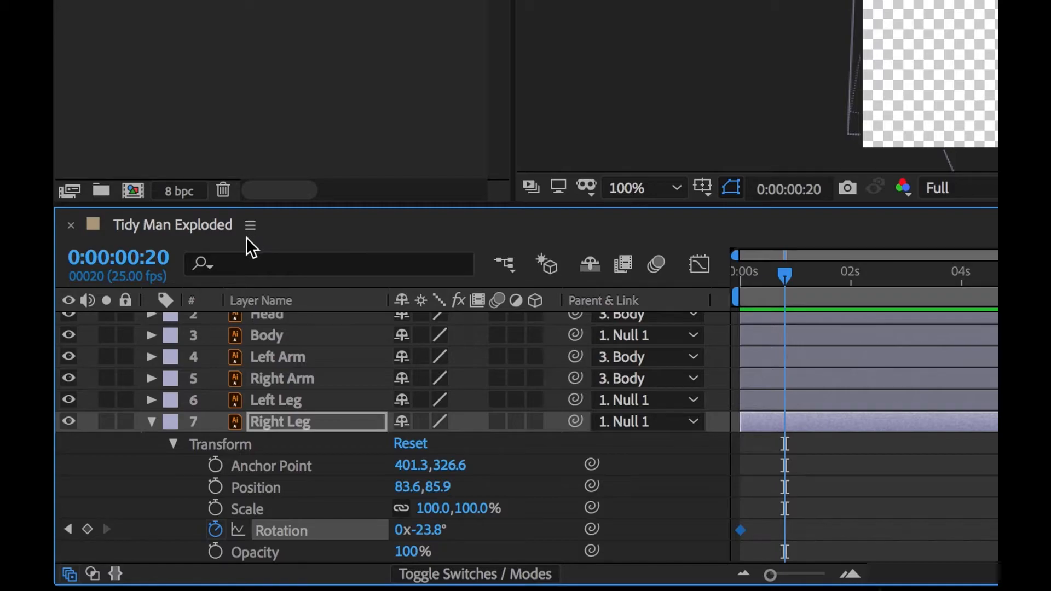
{"action": "left_click", "coordinate": [159, 254]}
{"action": "left_click", "coordinate": [159, 255]}
{"action": "key", "text": "BackSpace"}
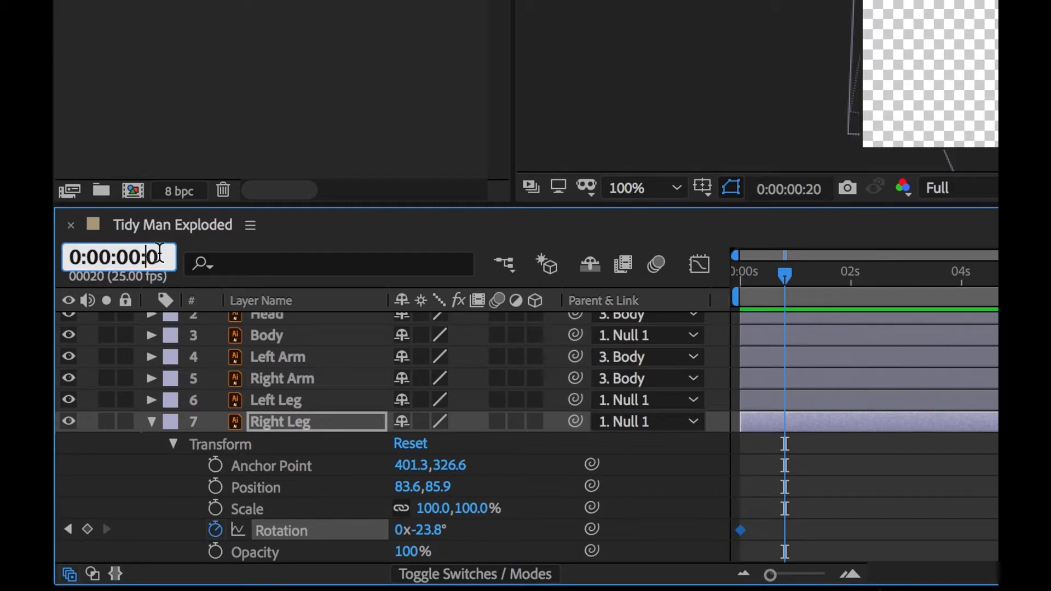
{"action": "type", "text": "1"}
{"action": "key", "text": "Return"}
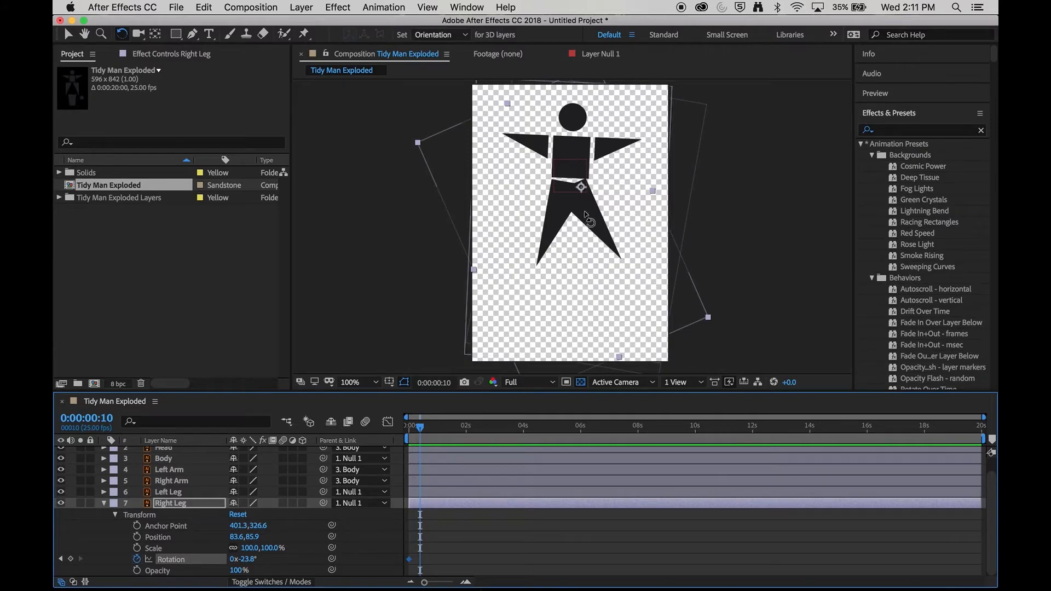
{"action": "left_click_drag", "start_coordinate": [605, 238], "coordinate": [560, 261]}
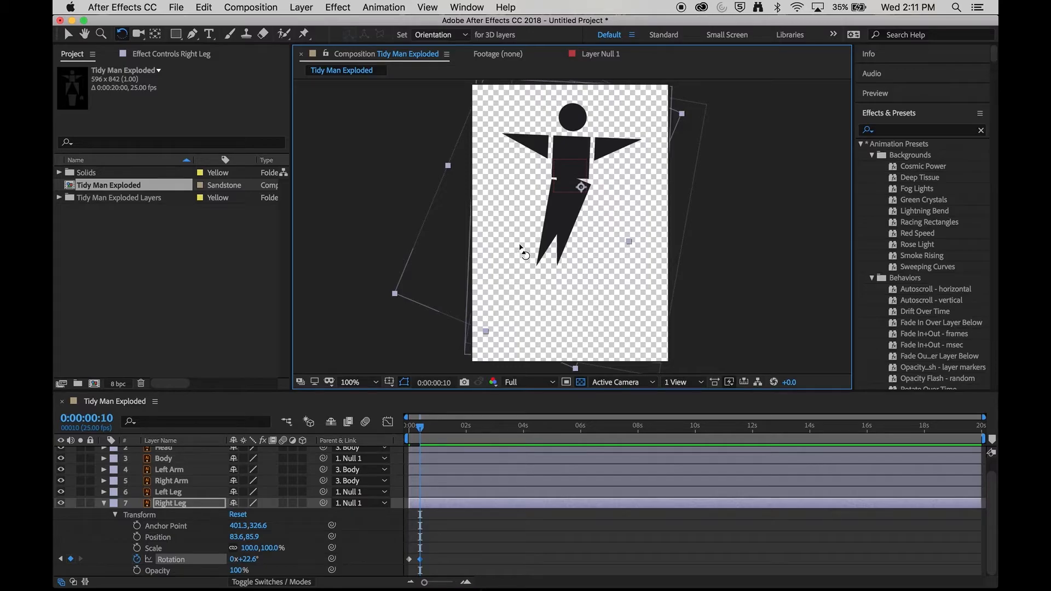
Step: Switch the current time between 0:00:00:20 and 0:00:00:10 to review the Right Leg's swing
{"action": "left_click", "coordinate": [111, 420]}
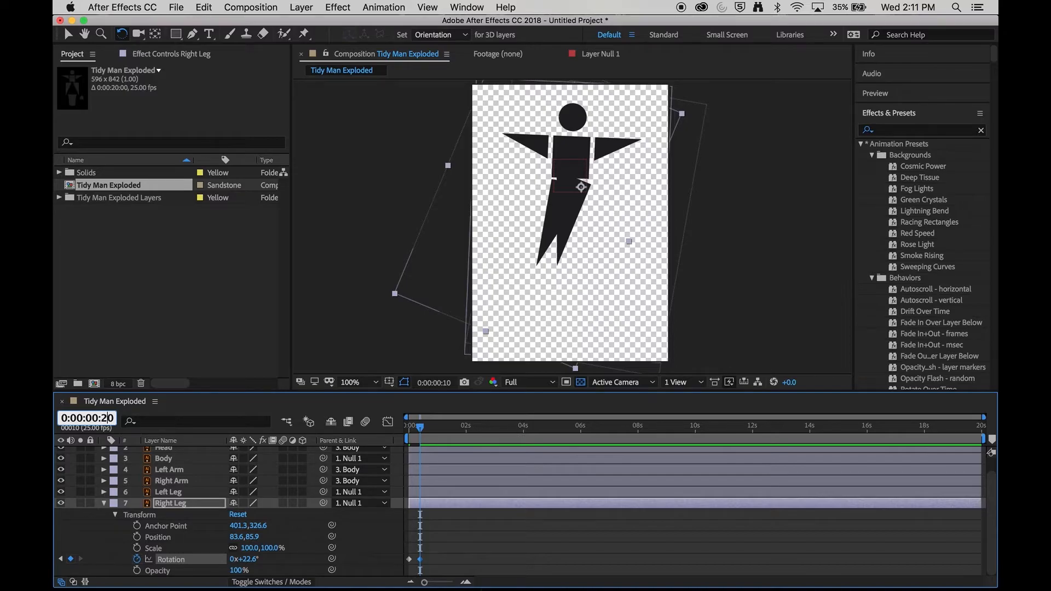
{"action": "type", "text": "2"}
{"action": "key", "text": "Return"}
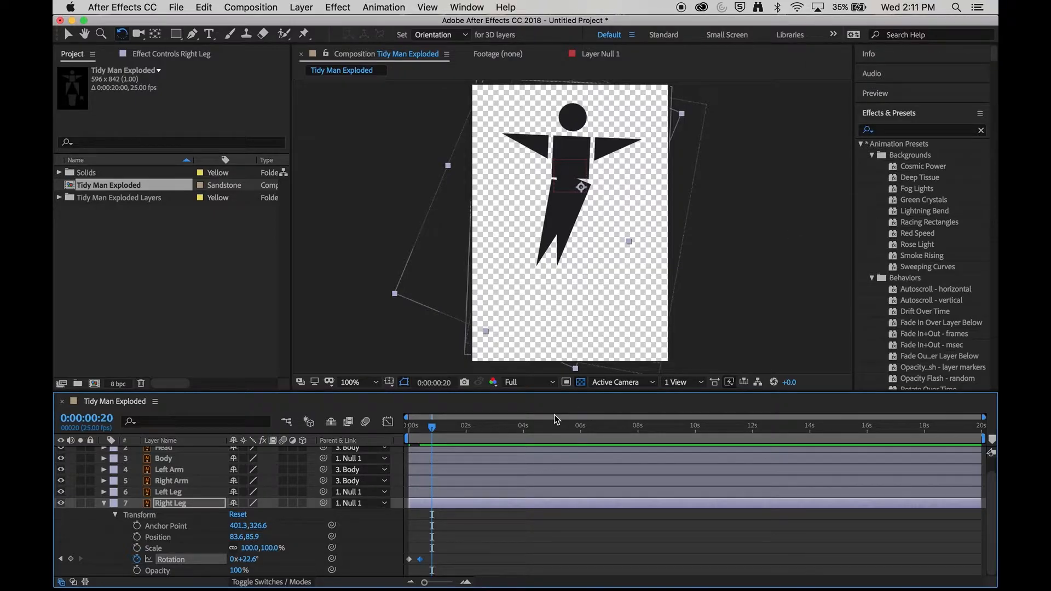
{"action": "left_click_drag", "start_coordinate": [431, 429], "coordinate": [419, 428]}
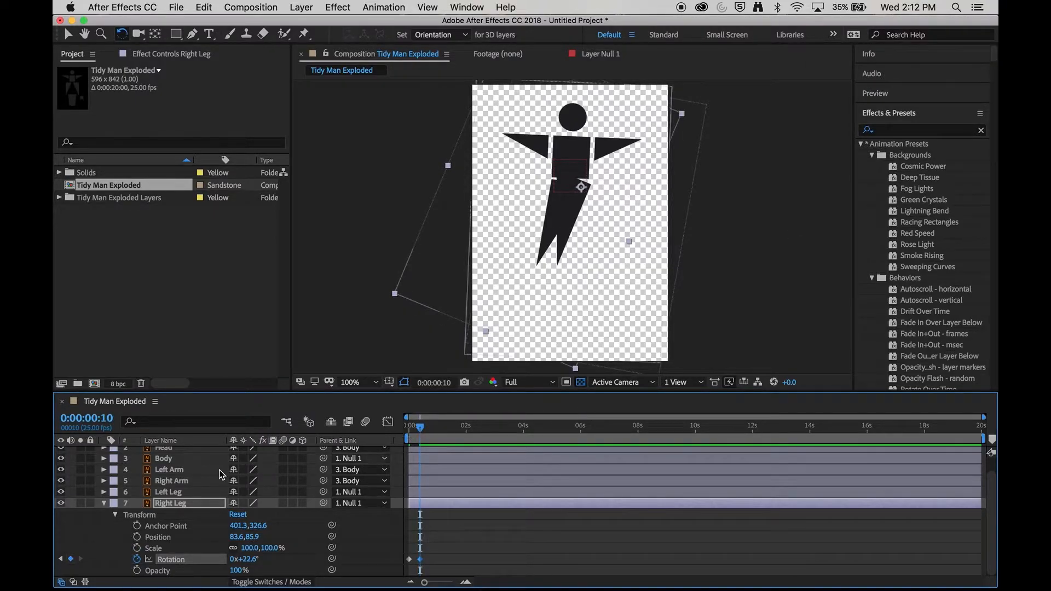
{"action": "left_click", "coordinate": [105, 418]}
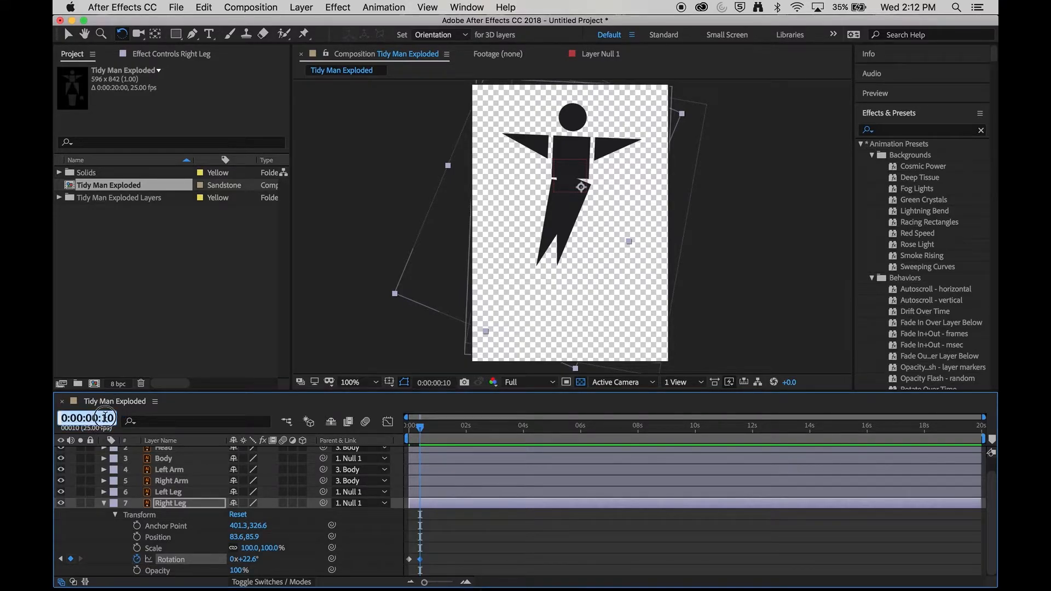
{"action": "type", "text": "2"}
{"action": "key", "text": "Return"}
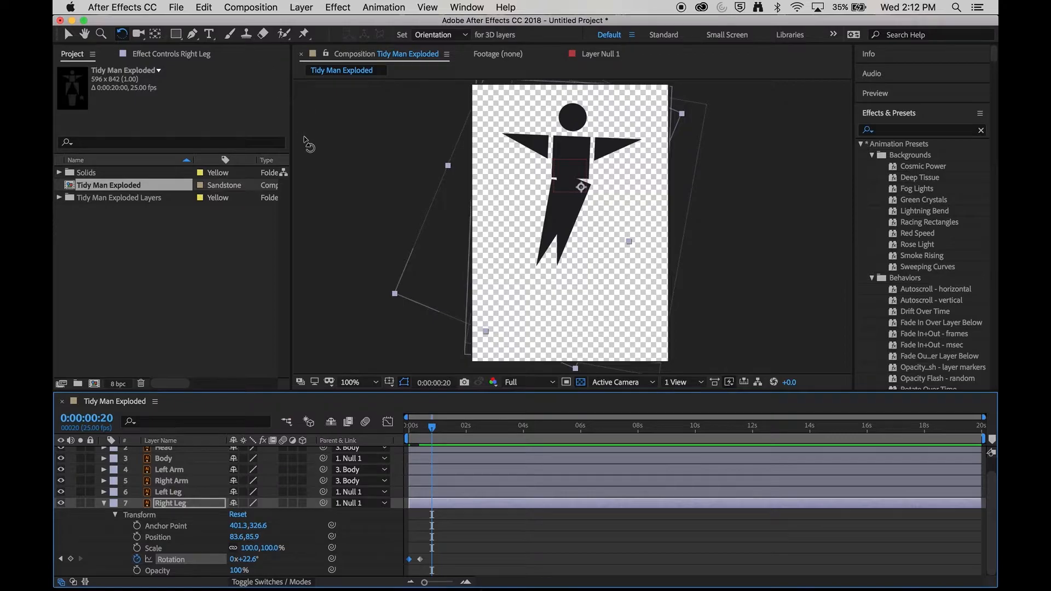
{"action": "left_click", "coordinate": [203, 7]}
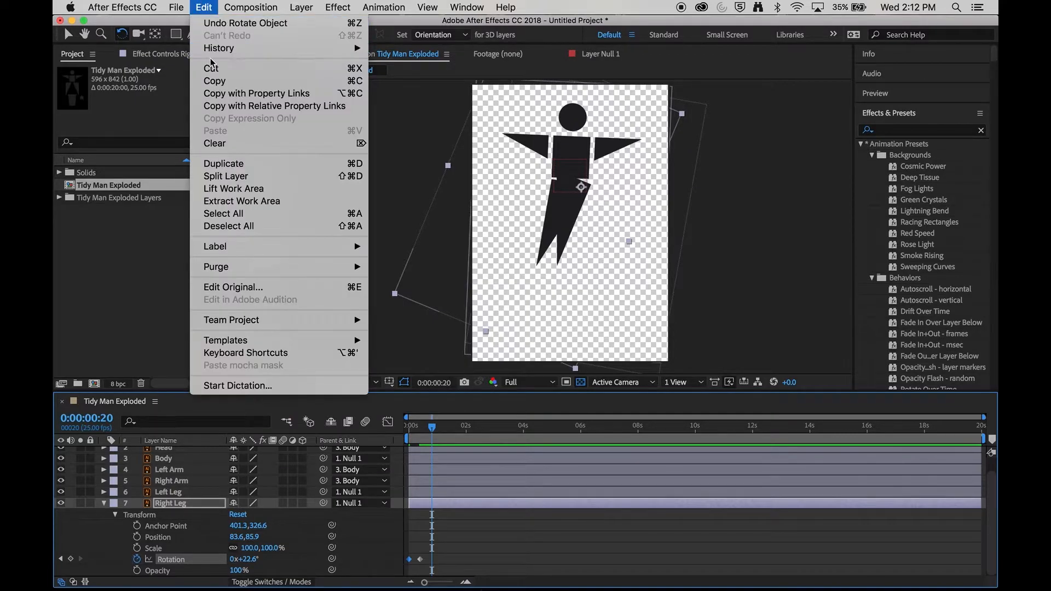
Step: Copy the first Right Leg rotation keyframe and paste it at 0:00:00:20 to close the swing
{"action": "left_click", "coordinate": [256, 93]}
{"action": "left_click", "coordinate": [206, 9]}
{"action": "left_click", "coordinate": [230, 131]}
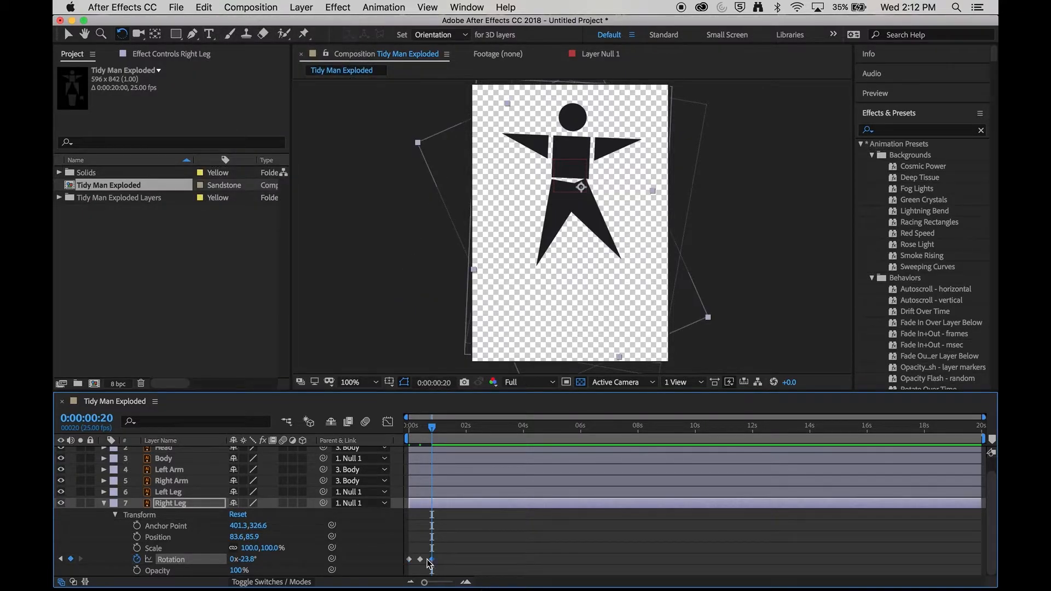
Step: Select the three Right Leg rotation keyframes and copy them
{"action": "left_click", "coordinate": [433, 429]}
{"action": "mouse_move", "coordinate": [433, 429]}
{"action": "left_mouse_down"}
{"action": "mouse_move", "coordinate": [402, 432]}
{"action": "mouse_move", "coordinate": [431, 436]}
{"action": "left_mouse_up"}
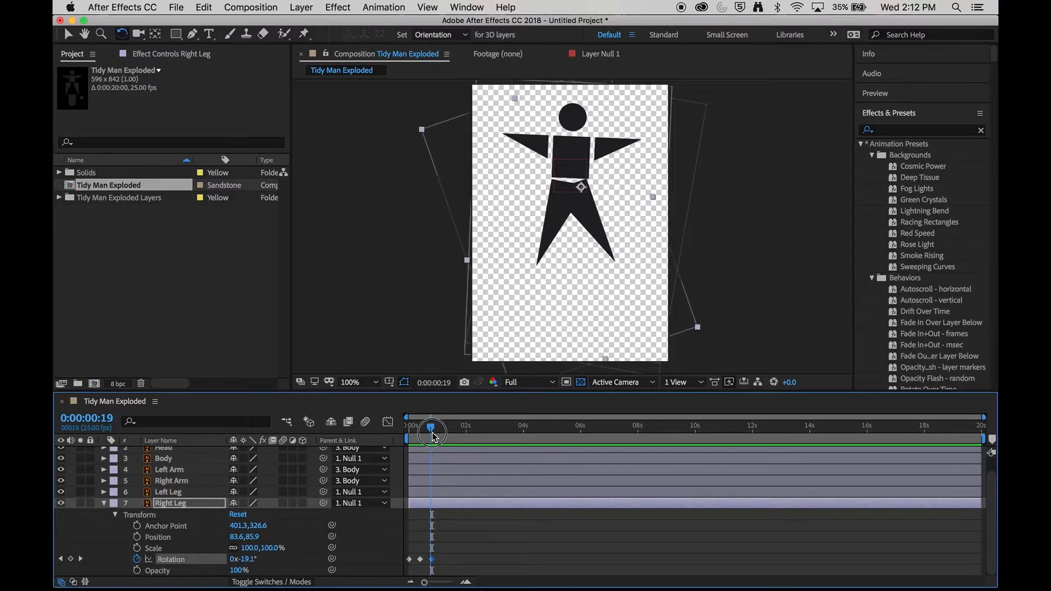
{"action": "left_click", "coordinate": [501, 547]}
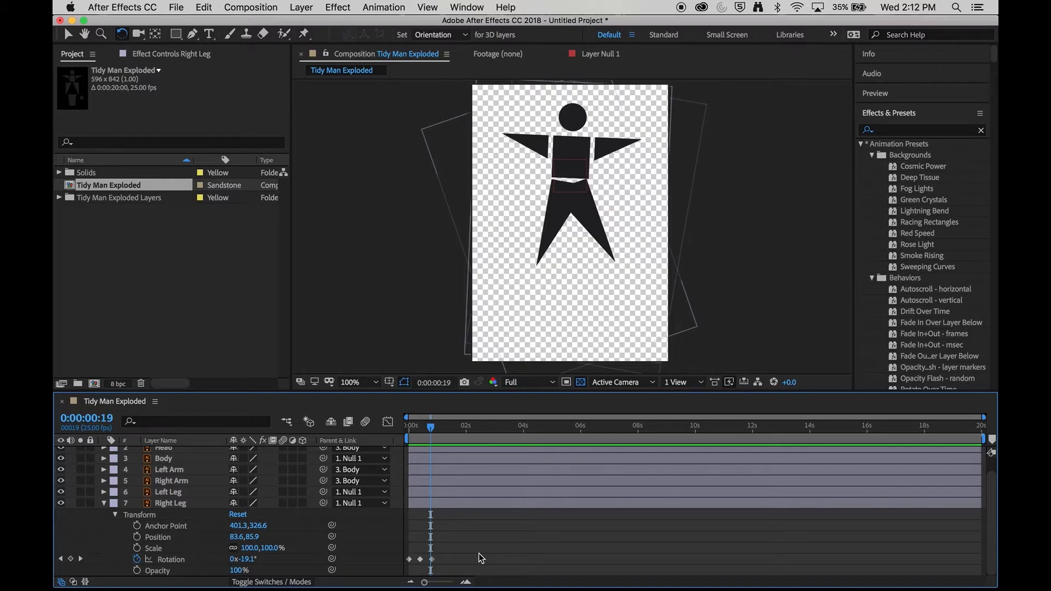
{"action": "left_click_drag", "start_coordinate": [484, 569], "coordinate": [416, 550]}
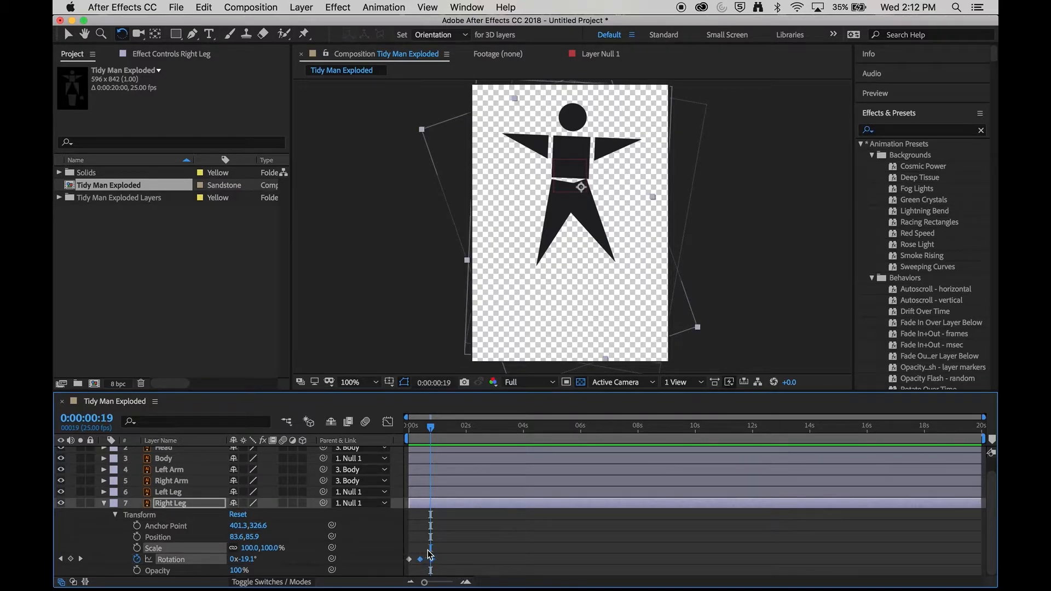
{"action": "left_click", "coordinate": [577, 553]}
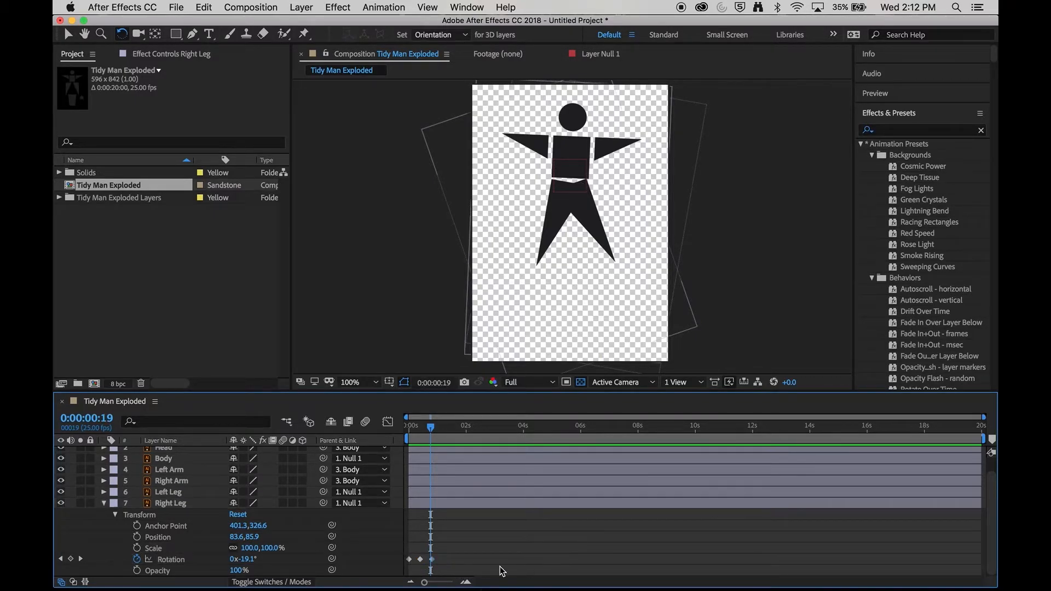
{"action": "left_click", "coordinate": [432, 560]}
{"action": "left_click_drag", "start_coordinate": [457, 572], "coordinate": [416, 548]}
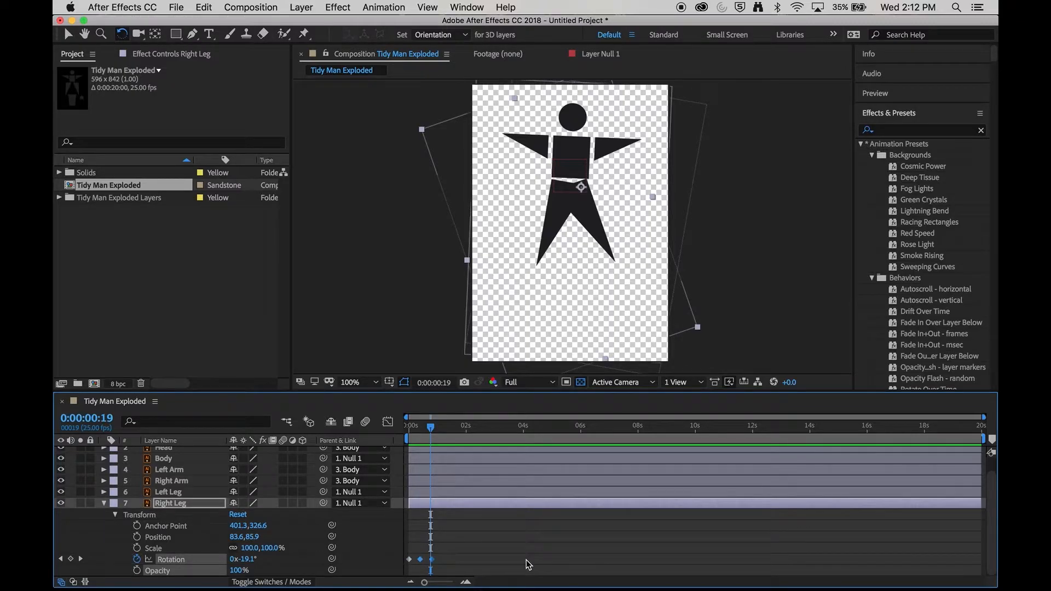
{"action": "left_click", "coordinate": [206, 7]}
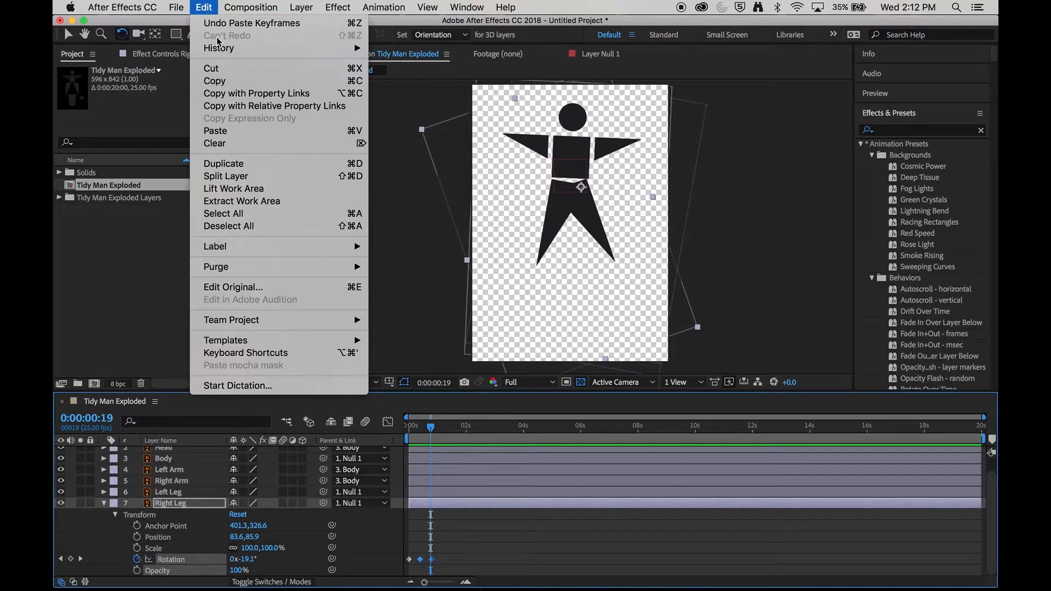
{"action": "left_click", "coordinate": [225, 85]}
Step: Paste the copied rotation keyframes further along the timeline, at 0:00:01:05 and again at 0:00:02:00
{"action": "left_click", "coordinate": [81, 559]}
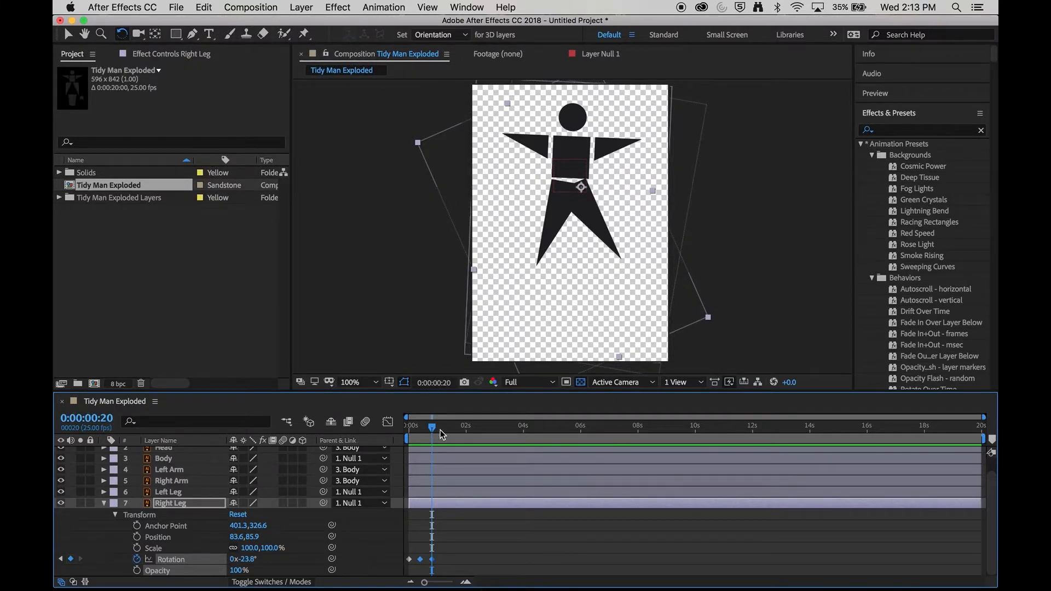
{"action": "left_click_drag", "start_coordinate": [441, 432], "coordinate": [446, 436]}
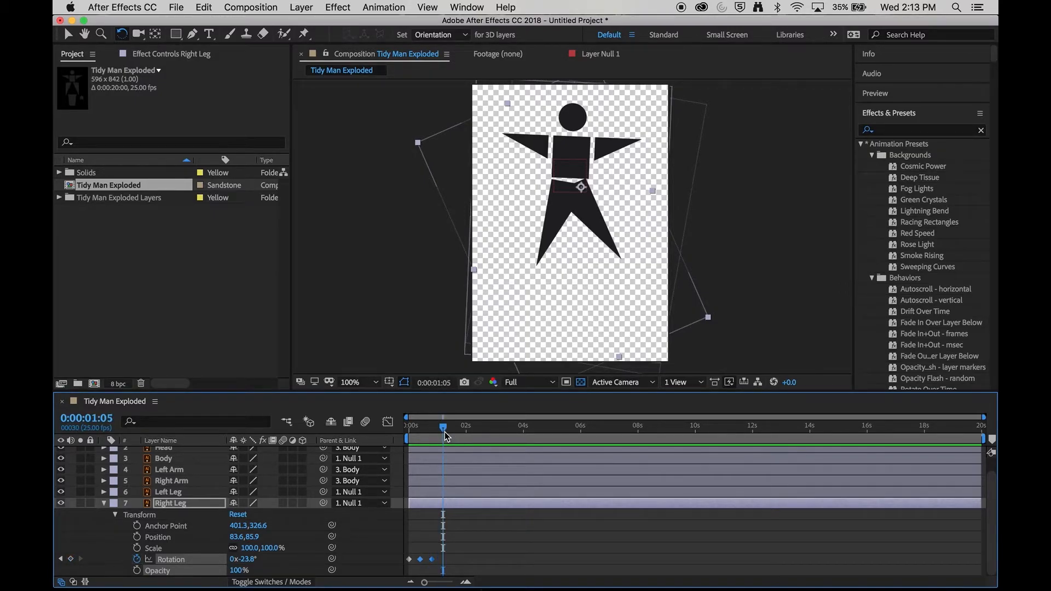
{"action": "key", "text": "super+v"}
{"action": "left_click_drag", "start_coordinate": [513, 563], "coordinate": [422, 556]}
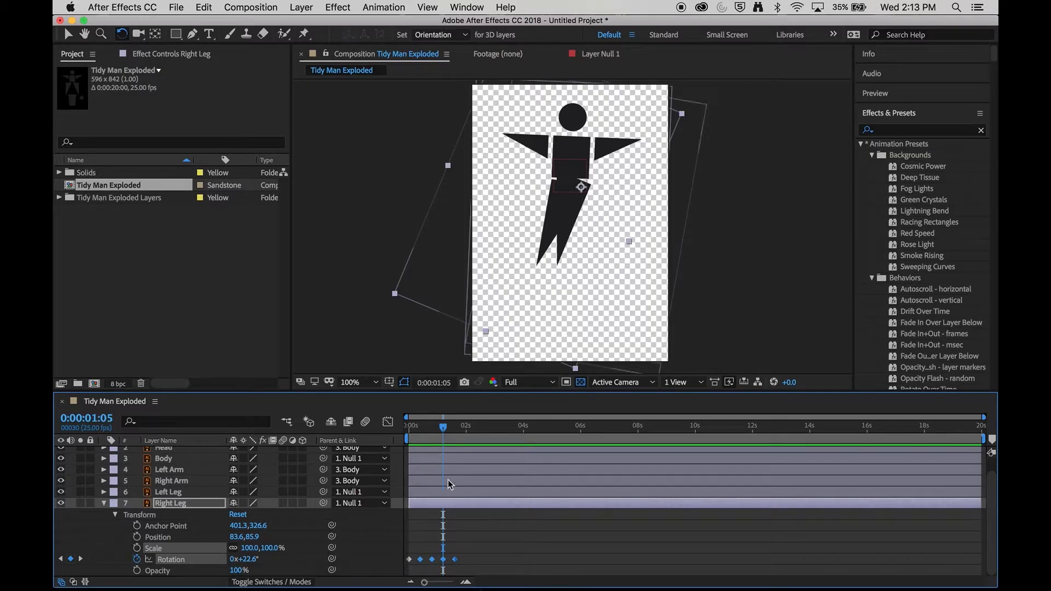
{"action": "left_click", "coordinate": [445, 428]}
{"action": "left_click_drag", "start_coordinate": [447, 431], "coordinate": [466, 432]}
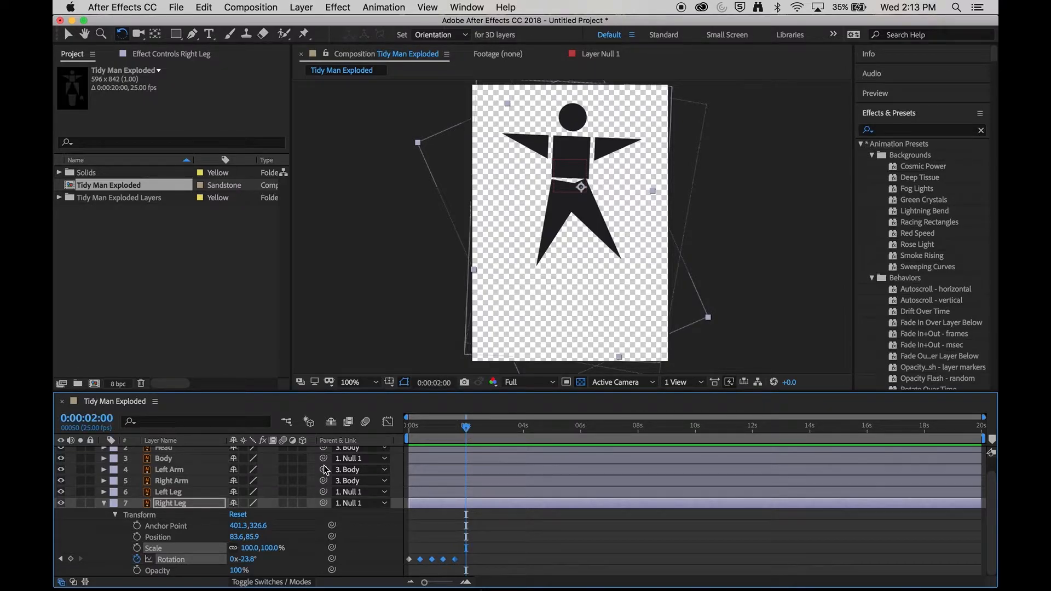
{"action": "key", "text": "super+v"}
Step: Keep selecting and pasting the Right Leg rotation keyframes along the timeline until they fill the whole 20-second composition
{"action": "left_click_drag", "start_coordinate": [466, 432], "coordinate": [501, 437]}
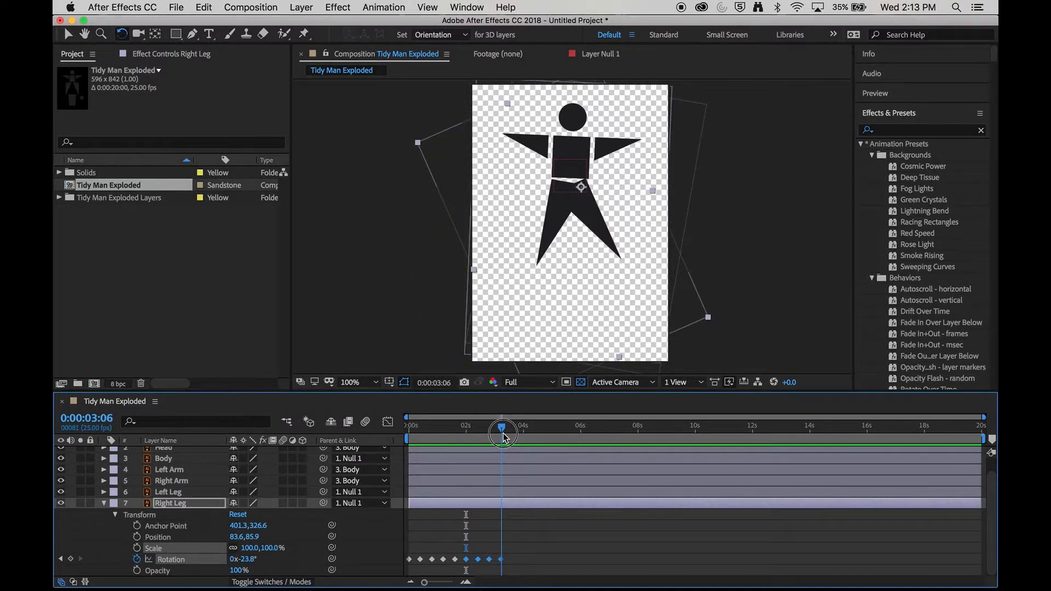
{"action": "left_click_drag", "start_coordinate": [553, 566], "coordinate": [417, 542]}
{"action": "left_click_drag", "start_coordinate": [502, 429], "coordinate": [512, 431]}
{"action": "key", "text": "ctrl+v"}
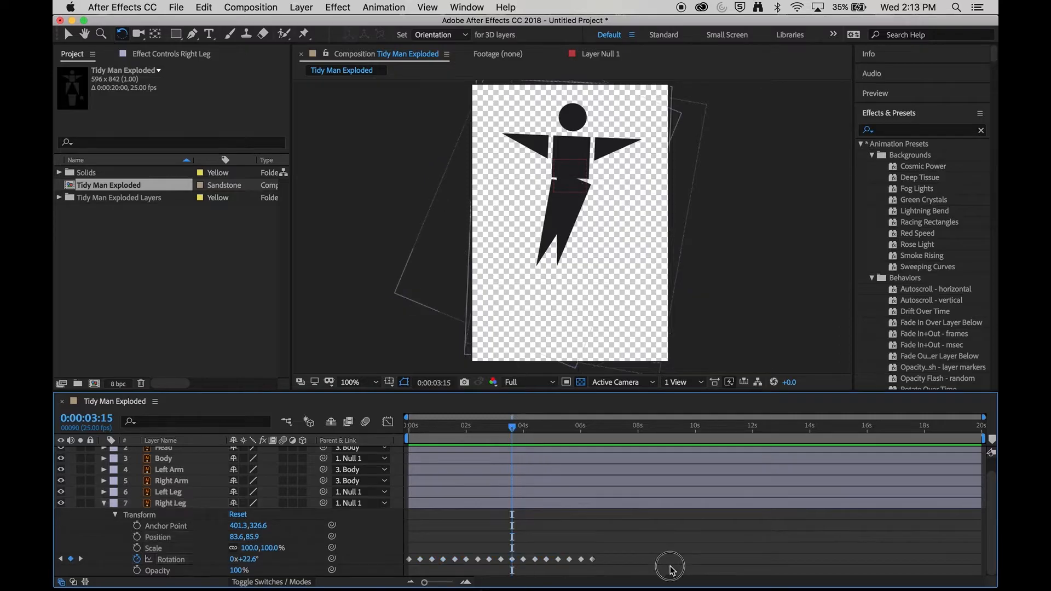
{"action": "left_click_drag", "start_coordinate": [589, 430], "coordinate": [604, 431]}
{"action": "key", "text": "ctrl+v"}
{"action": "left_click_drag", "start_coordinate": [871, 562], "coordinate": [416, 516]}
{"action": "left_click", "coordinate": [776, 424]}
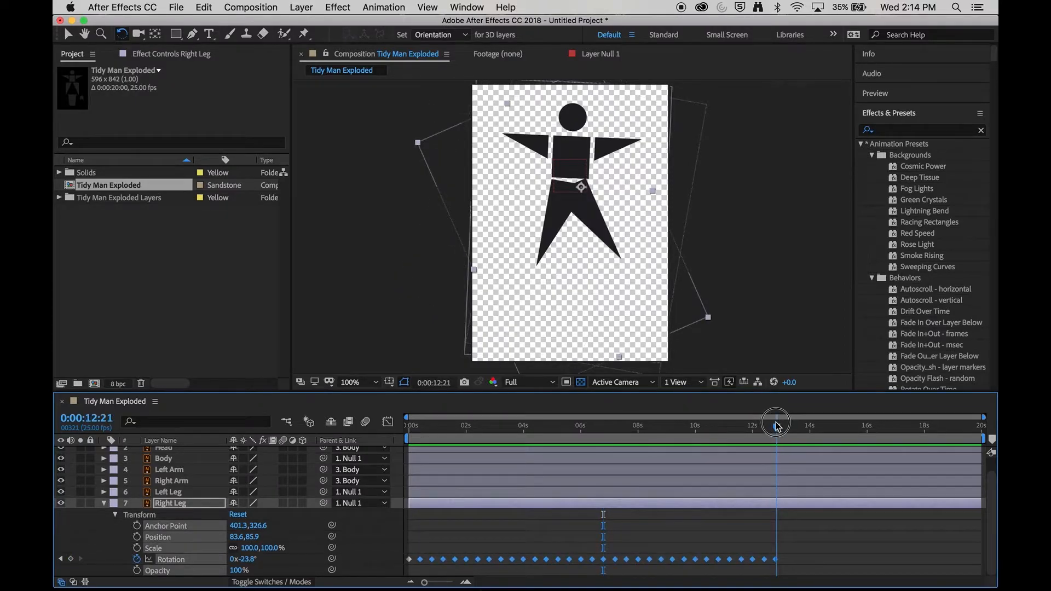
{"action": "left_click_drag", "start_coordinate": [777, 427], "coordinate": [787, 421]}
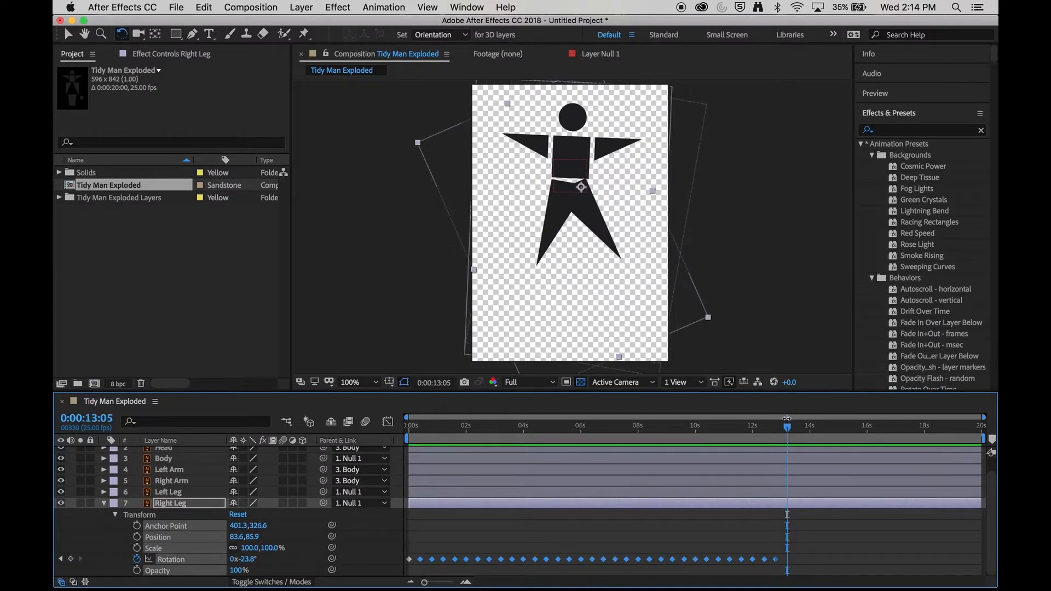
{"action": "key", "text": "ctrl+v"}
Step: Preview the Right Leg swing animation from the start of the composition
{"action": "left_click_drag", "start_coordinate": [629, 433], "coordinate": [398, 446]}
{"action": "left_click", "coordinate": [495, 537]}
{"action": "key", "text": "space"}
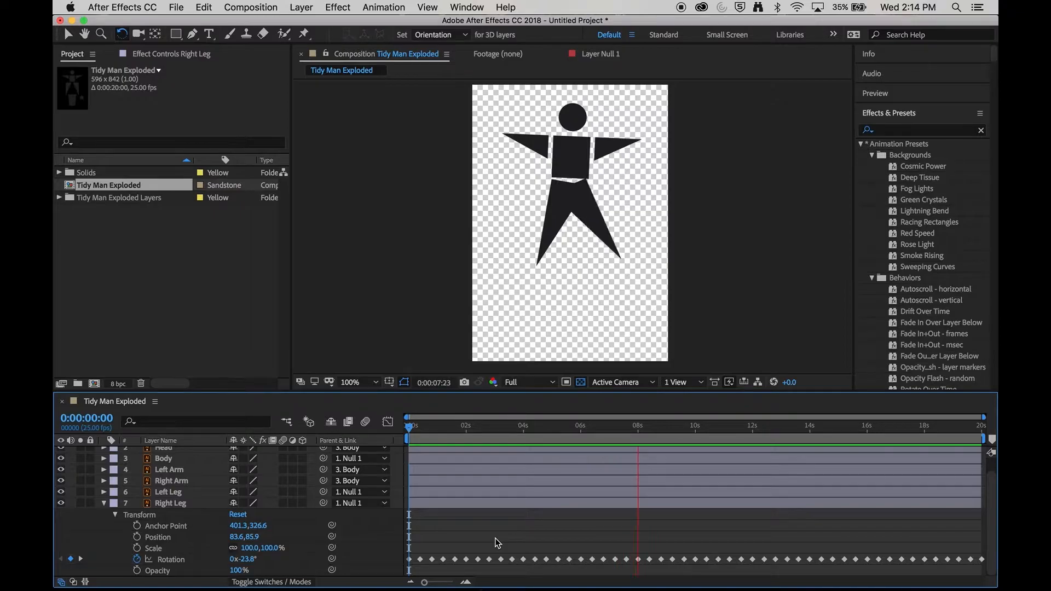
{"action": "key", "text": "space"}
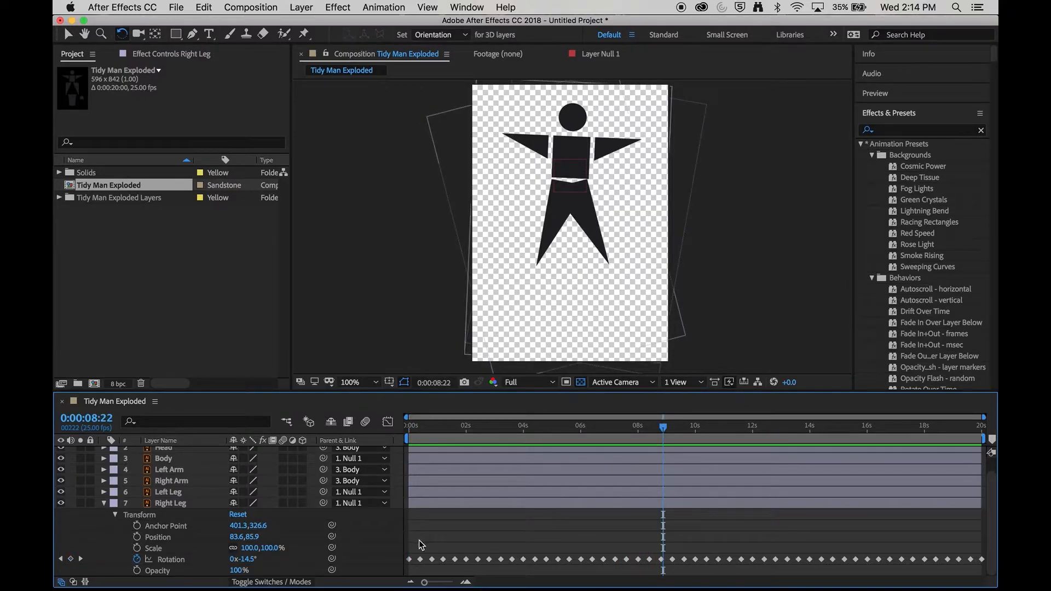
Step: Select all Right Leg rotation keyframes, apply Easy Ease to them, and preview the animation
{"action": "mouse_move", "coordinate": [405, 543]}
{"action": "left_mouse_down"}
{"action": "mouse_move", "coordinate": [421, 551]}
{"action": "mouse_move", "coordinate": [413, 546]}
{"action": "left_mouse_up"}
{"action": "left_click_drag", "start_coordinate": [414, 549], "coordinate": [989, 575]}
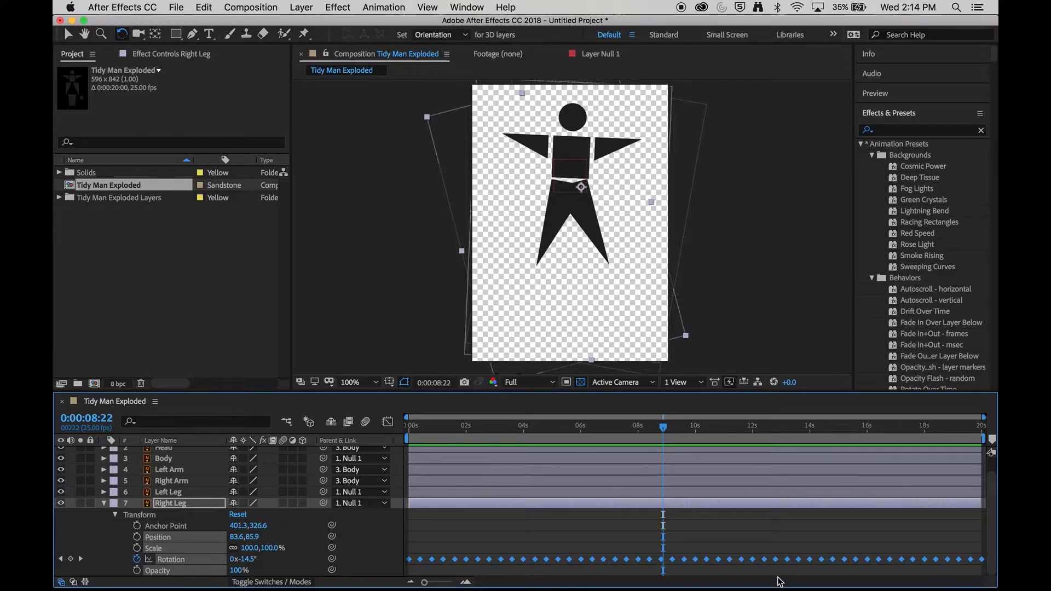
{"action": "right_click", "coordinate": [477, 561]}
{"action": "mouse_move", "coordinate": [508, 576]}
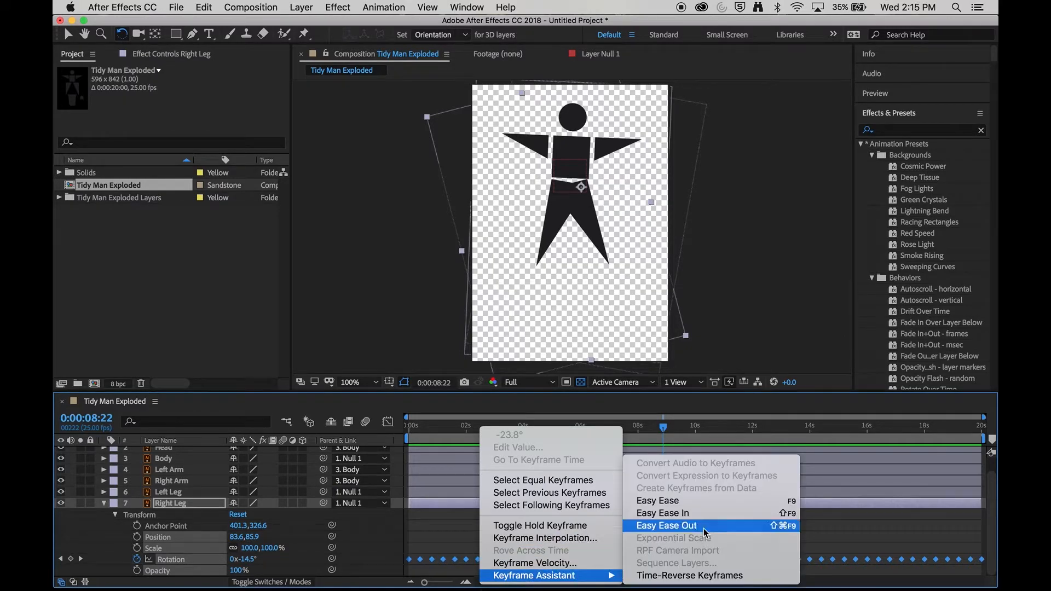
{"action": "left_click", "coordinate": [725, 500]}
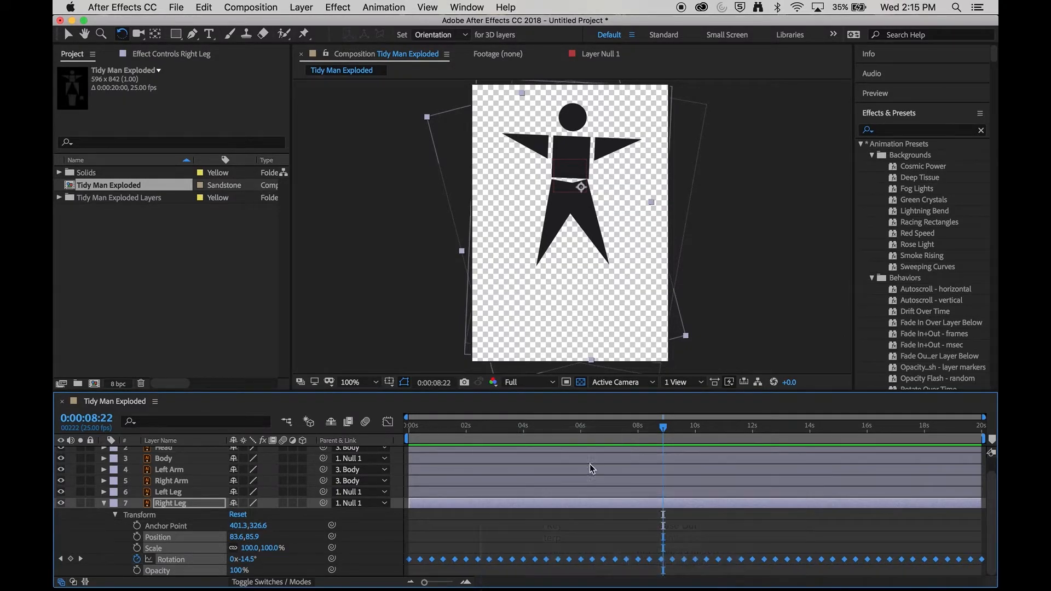
{"action": "left_click_drag", "start_coordinate": [493, 426], "coordinate": [401, 423]}
{"action": "key", "text": "space"}
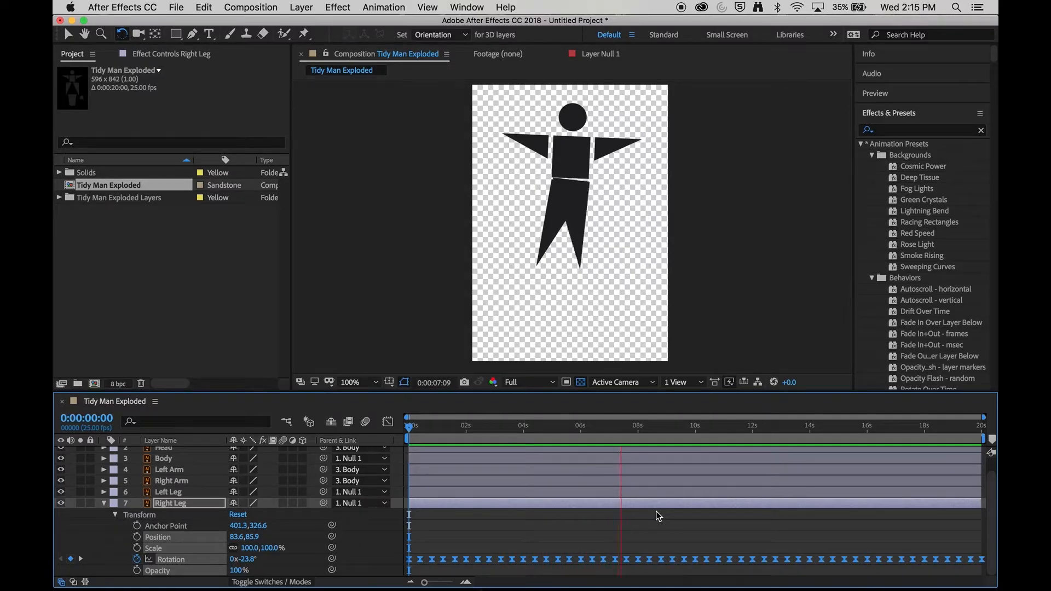
{"action": "key", "text": "space"}
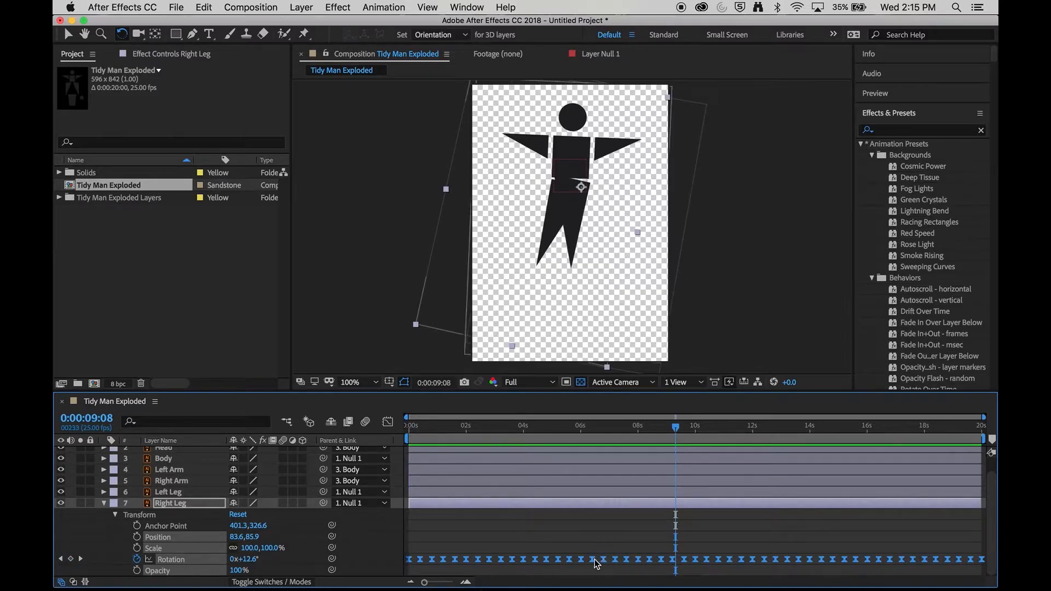
Step: Shift the Right Leg keyframe block later and back to the start of the timeline, then replay the animation
{"action": "left_click_drag", "start_coordinate": [593, 561], "coordinate": [681, 555]}
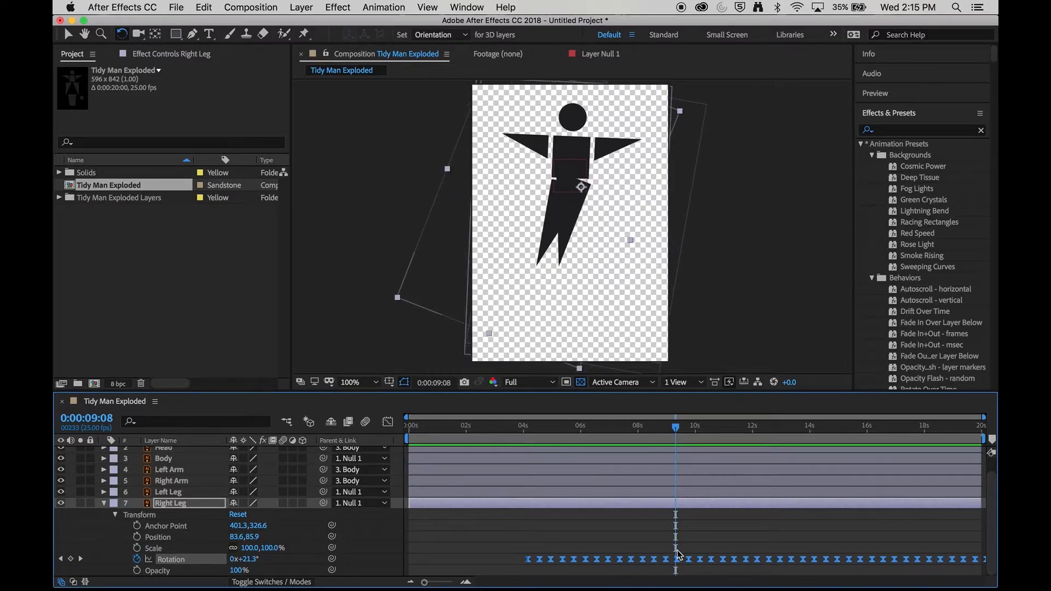
{"action": "left_click_drag", "start_coordinate": [531, 564], "coordinate": [423, 565]}
{"action": "left_click_drag", "start_coordinate": [437, 426], "coordinate": [387, 427]}
{"action": "key", "text": "space"}
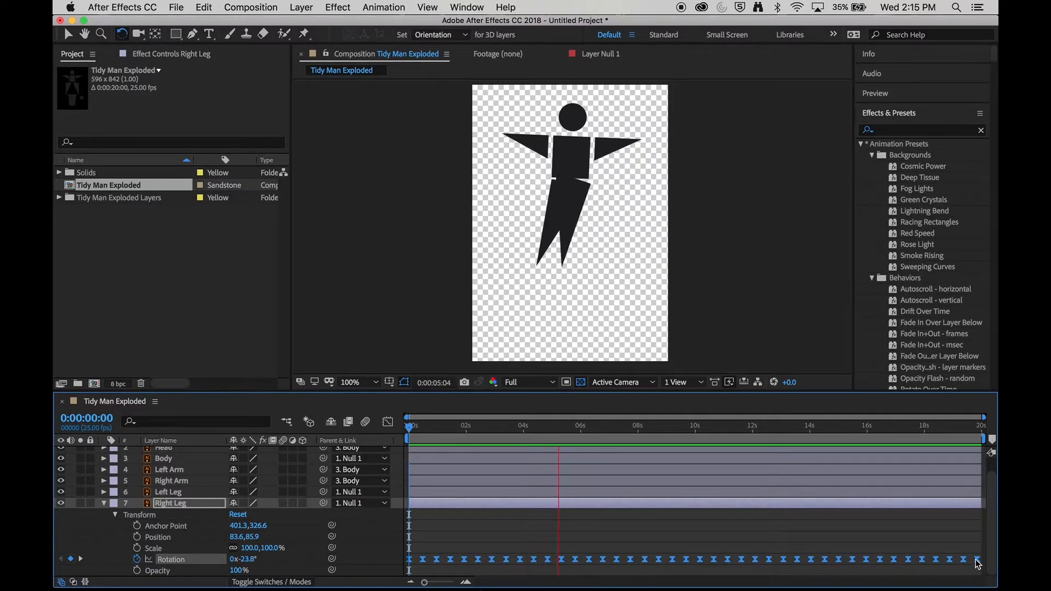
{"action": "left_click", "coordinate": [958, 542]}
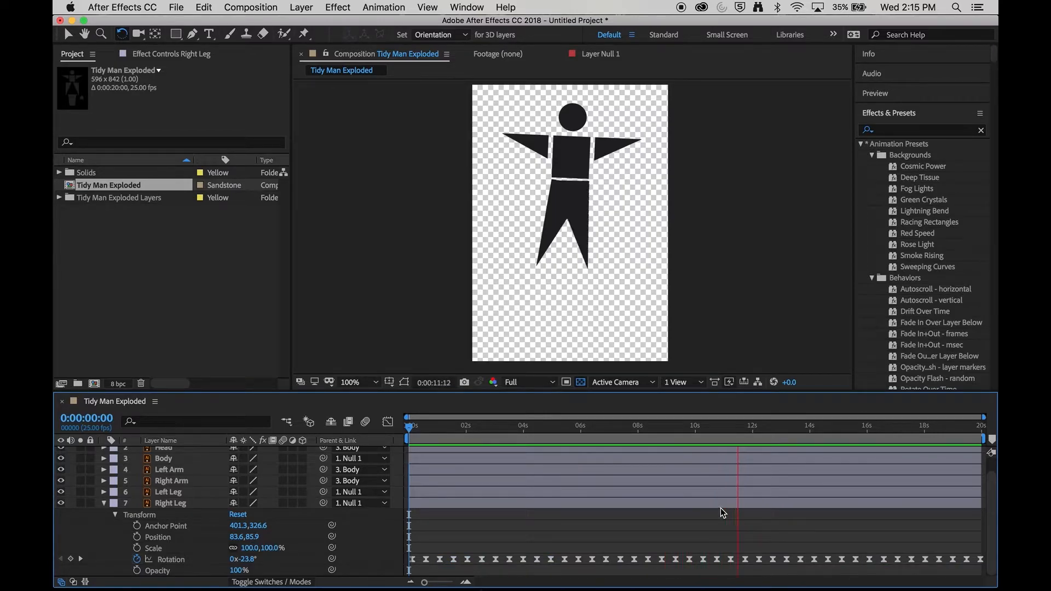
{"action": "key", "text": "space"}
Step: Copy all Right Leg rotation keyframes and go to the first keyframe at 0:00:00:03
{"action": "left_click_drag", "start_coordinate": [409, 537], "coordinate": [995, 577]}
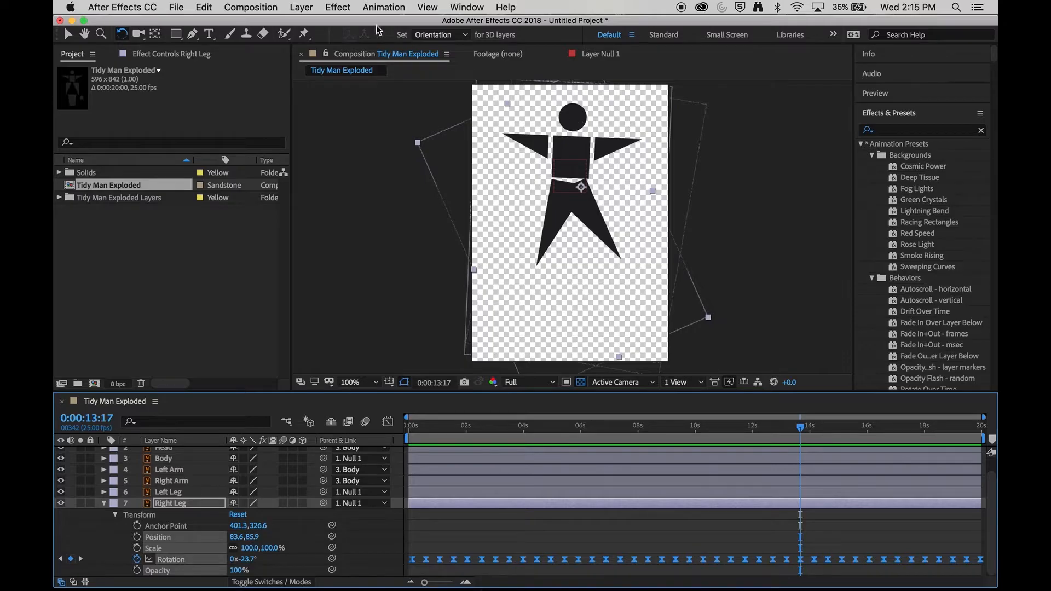
{"action": "left_click", "coordinate": [204, 7]}
{"action": "left_click", "coordinate": [219, 77]}
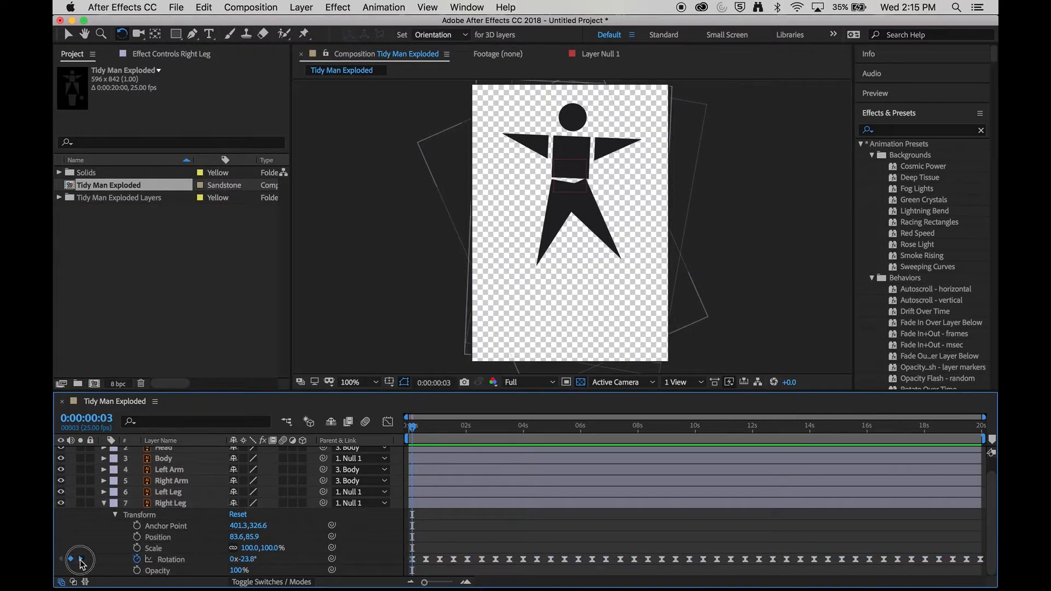
{"action": "left_click", "coordinate": [81, 559]}
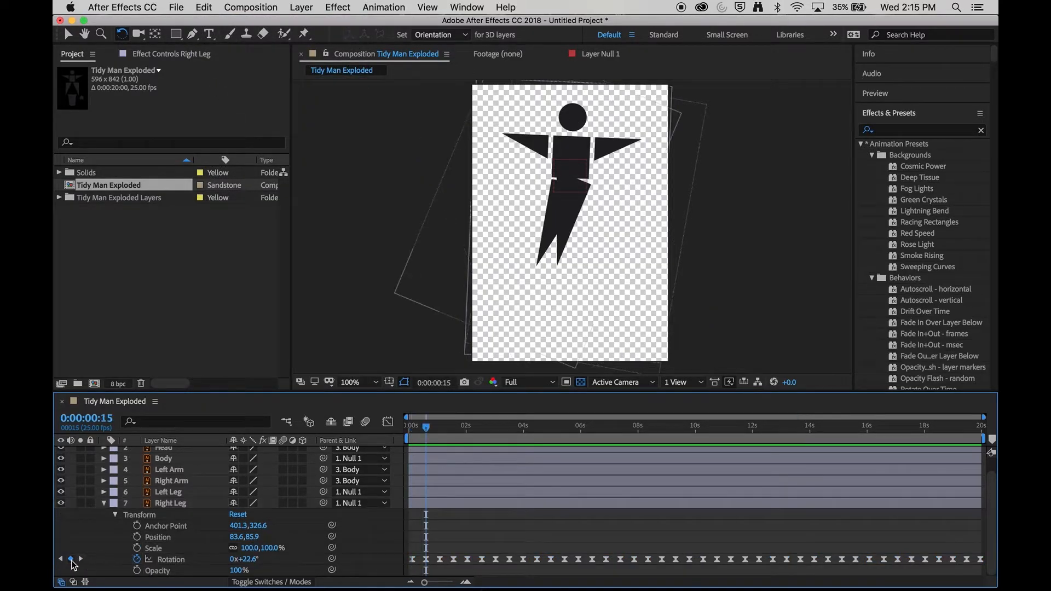
{"action": "left_click", "coordinate": [60, 560]}
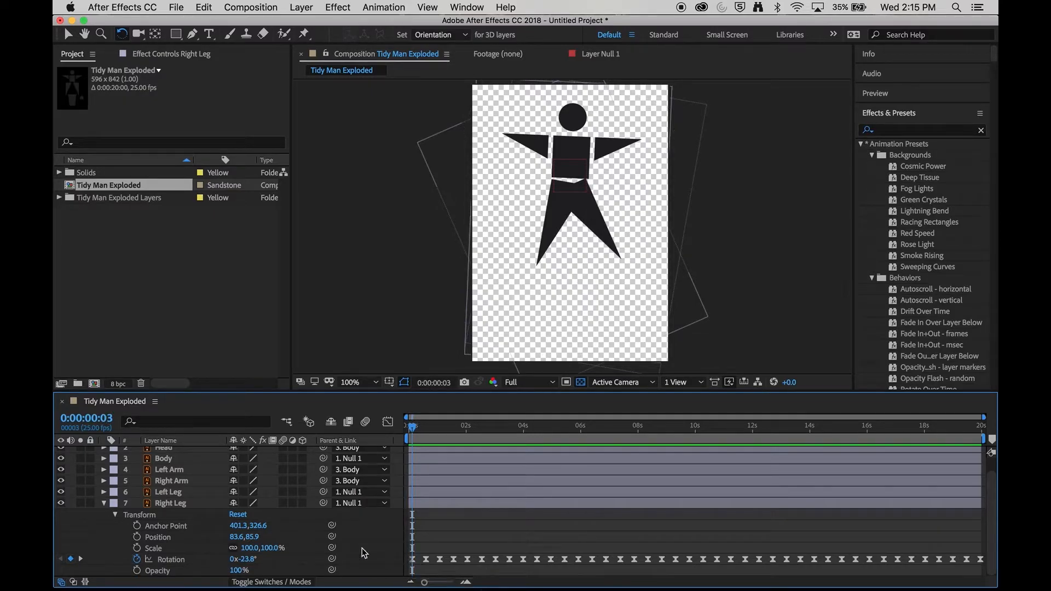
Step: Expand the Left Leg's transform properties and paste the copied keyframes onto its Rotation
{"action": "left_click", "coordinate": [164, 493]}
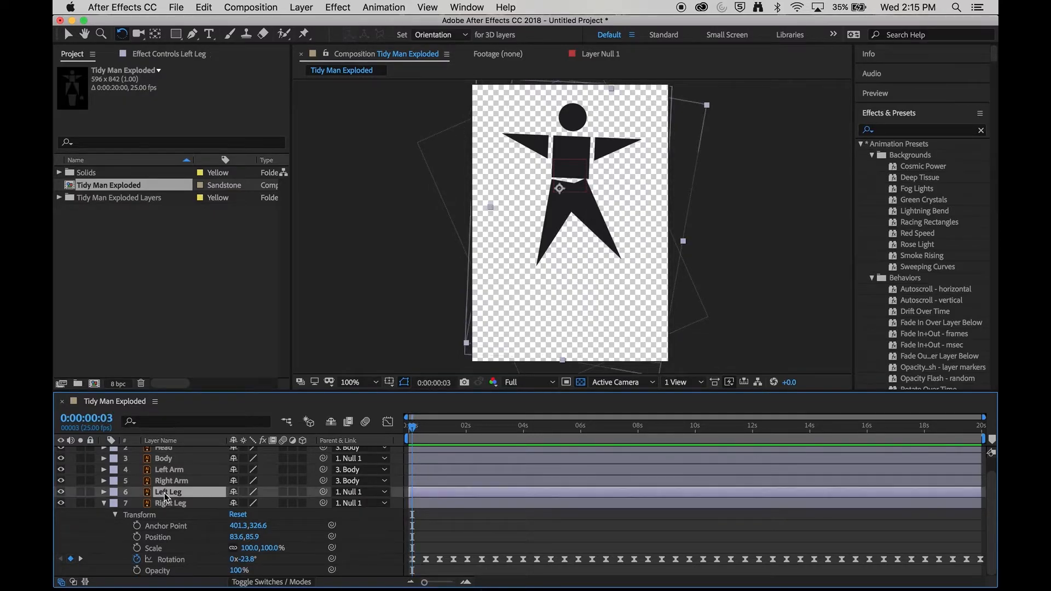
{"action": "left_click", "coordinate": [104, 492]}
{"action": "left_click", "coordinate": [116, 504]}
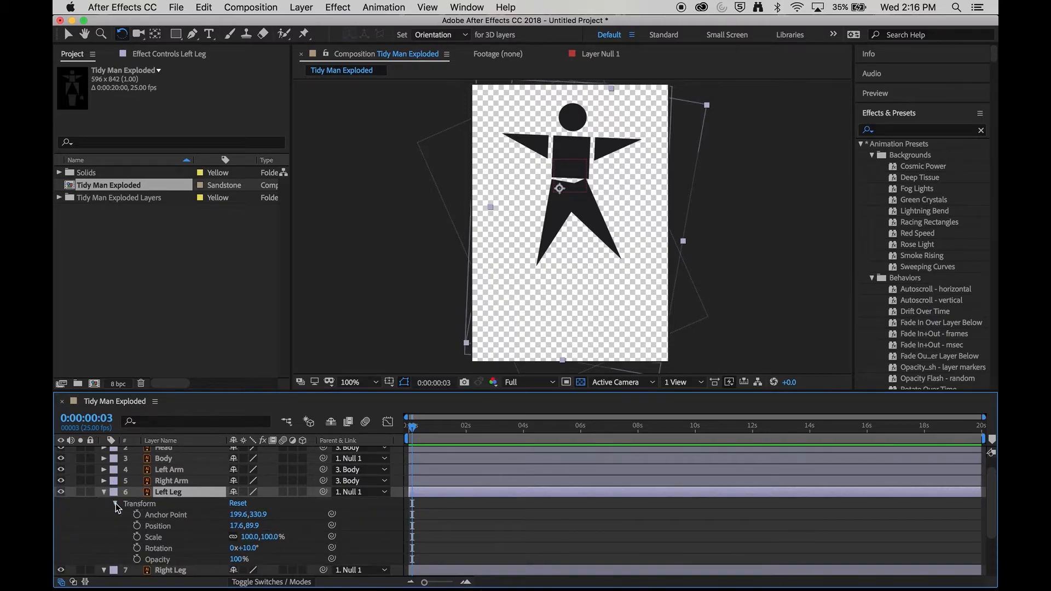
{"action": "left_click", "coordinate": [163, 548]}
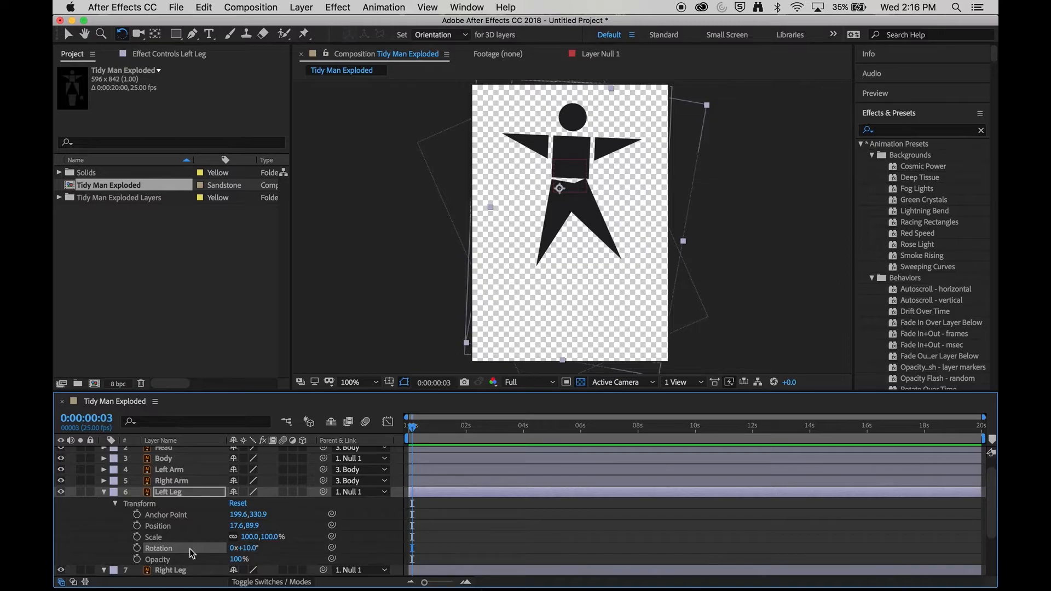
{"action": "key", "text": "super+v"}
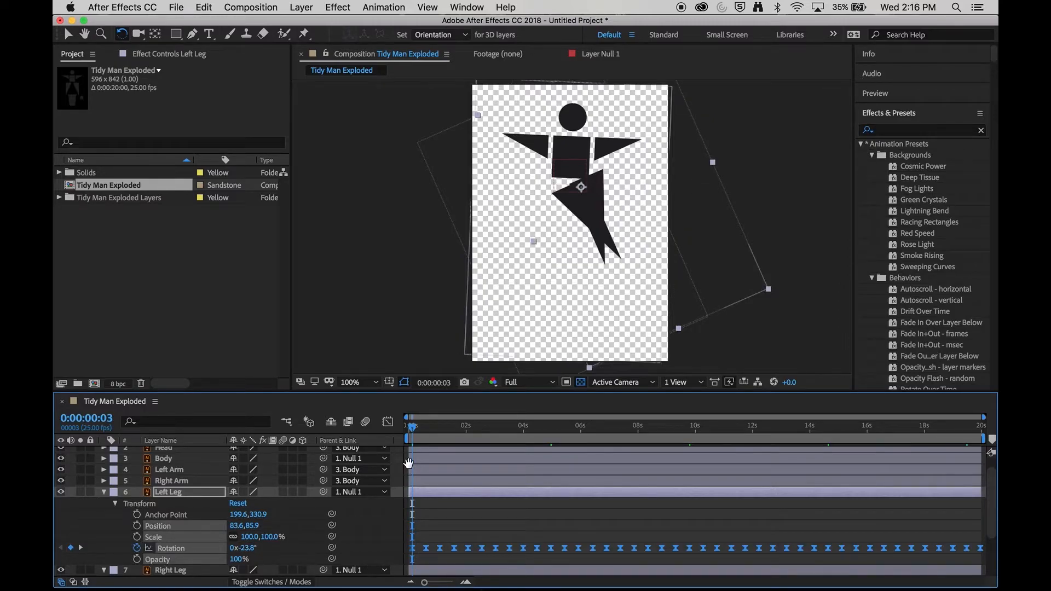
Step: Preview the animation with both legs keyframed and inspect both legs' rotation keyframes
{"action": "key", "text": "space"}
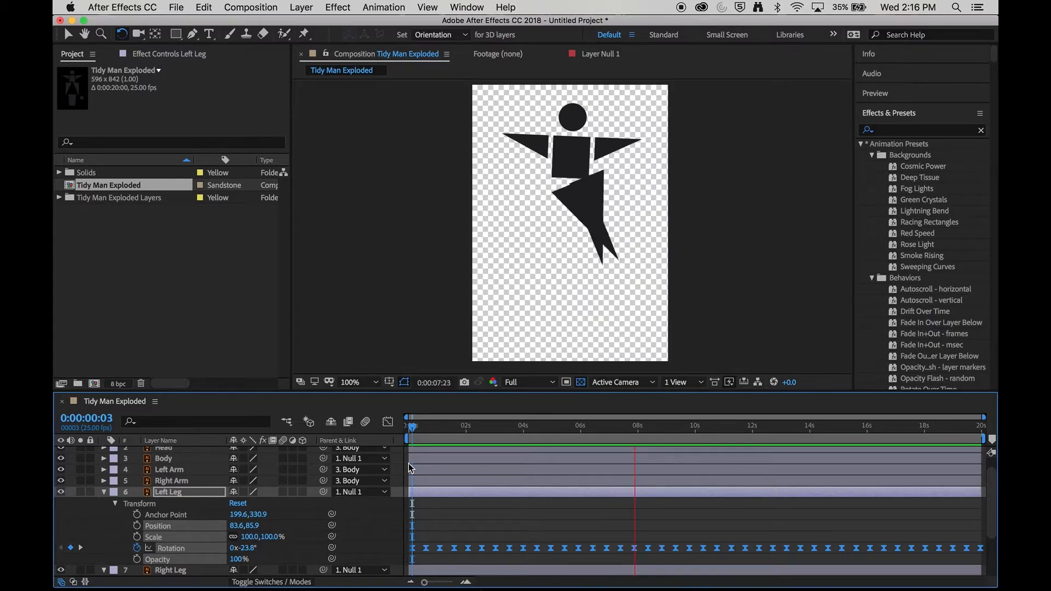
{"action": "key", "text": "space"}
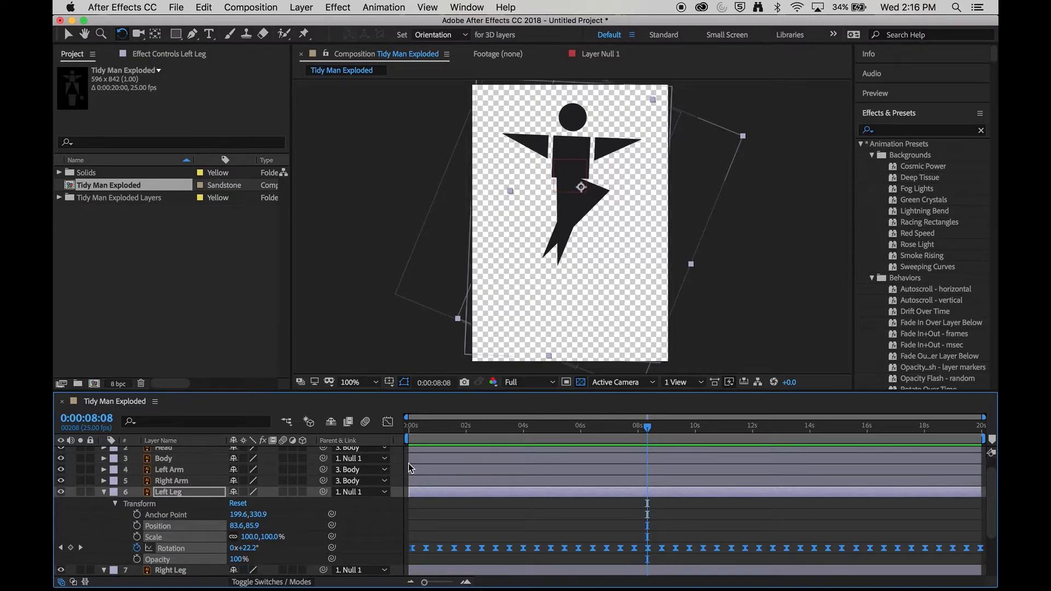
{"action": "scroll", "coordinate": [446, 531], "scroll_direction": "down", "scroll_amount": 3}
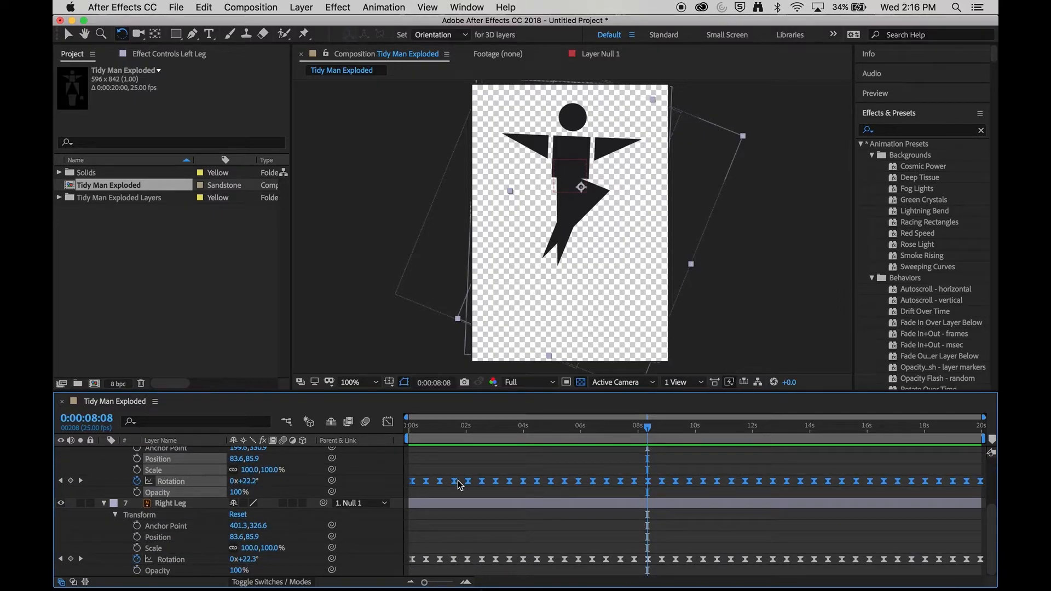
Step: Shift the Left Leg rotation keyframes to the start of the timeline and play the animation
{"action": "left_click_drag", "start_coordinate": [421, 431], "coordinate": [412, 430]}
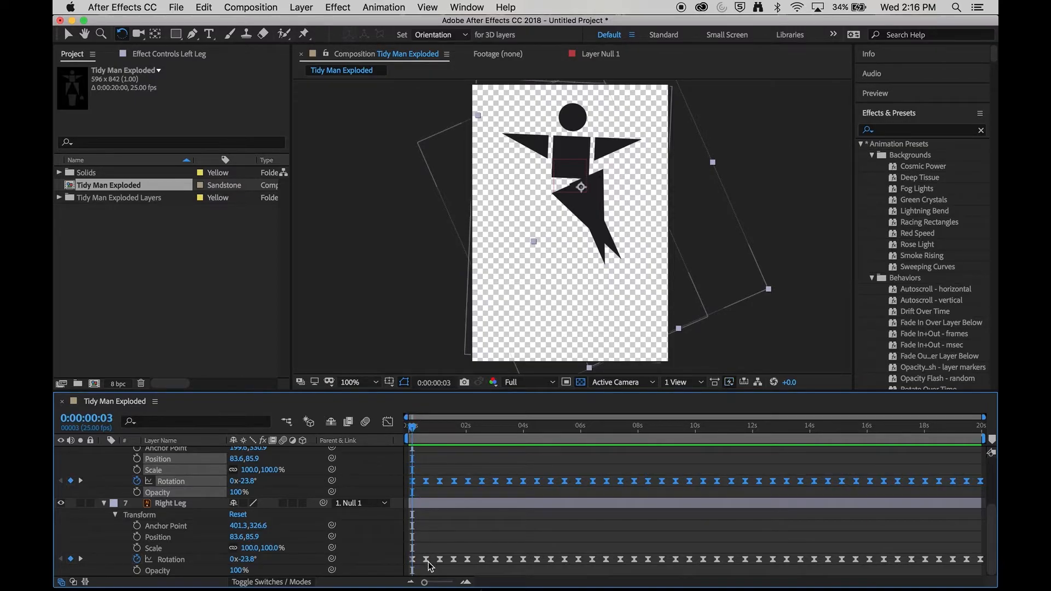
{"action": "mouse_move", "coordinate": [429, 566]}
{"action": "left_click_drag", "start_coordinate": [428, 485], "coordinate": [414, 484]}
{"action": "left_click_drag", "start_coordinate": [414, 428], "coordinate": [410, 429]}
{"action": "key", "text": "space"}
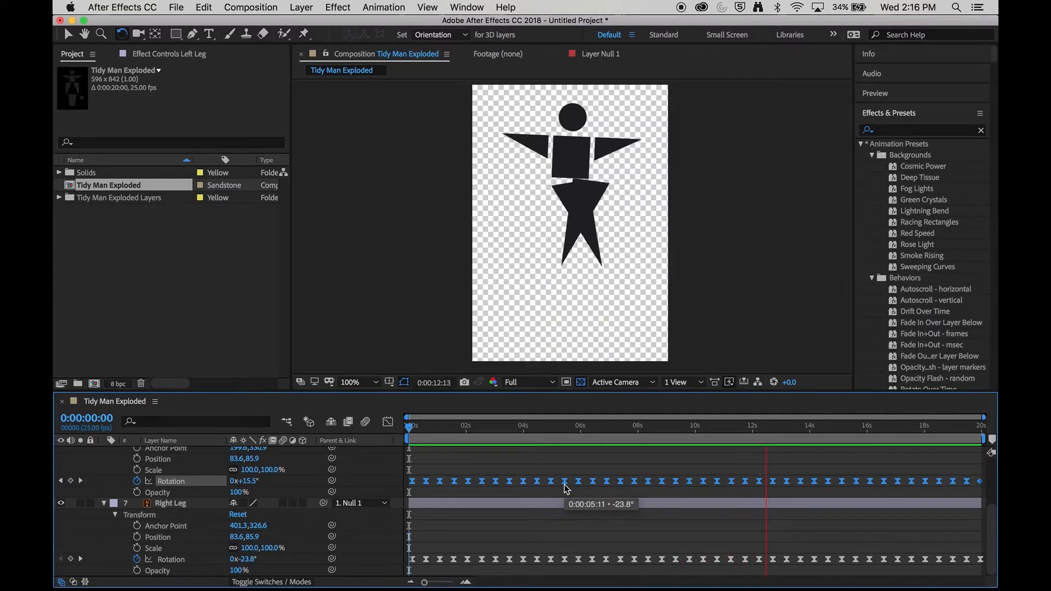
{"action": "key", "text": "space"}
Step: Select the Left Leg layer and reposition it in the composition view
{"action": "left_click_drag", "start_coordinate": [528, 426], "coordinate": [457, 435]}
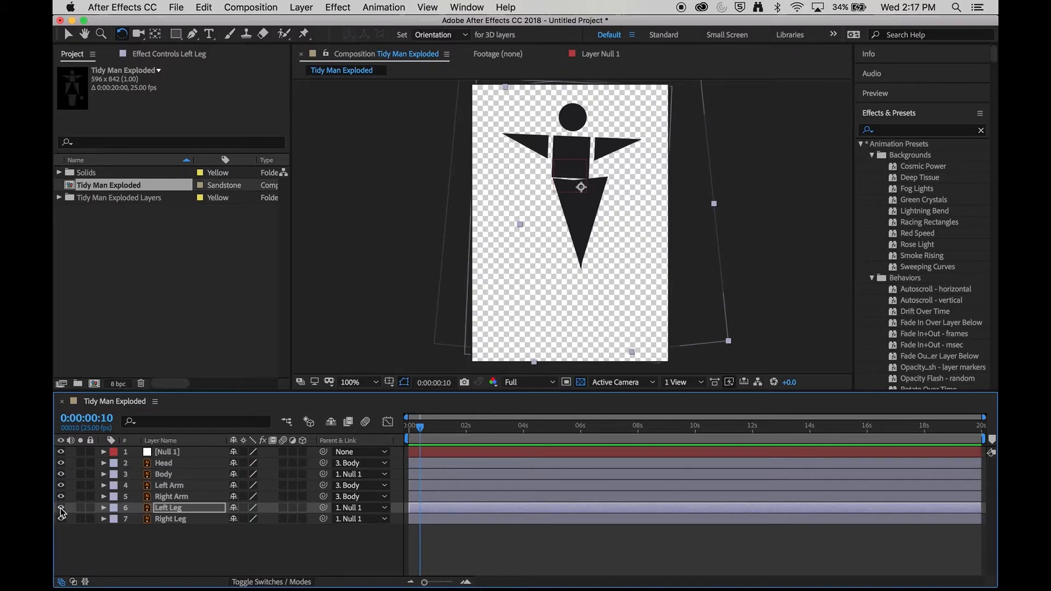
{"action": "left_click", "coordinate": [158, 511]}
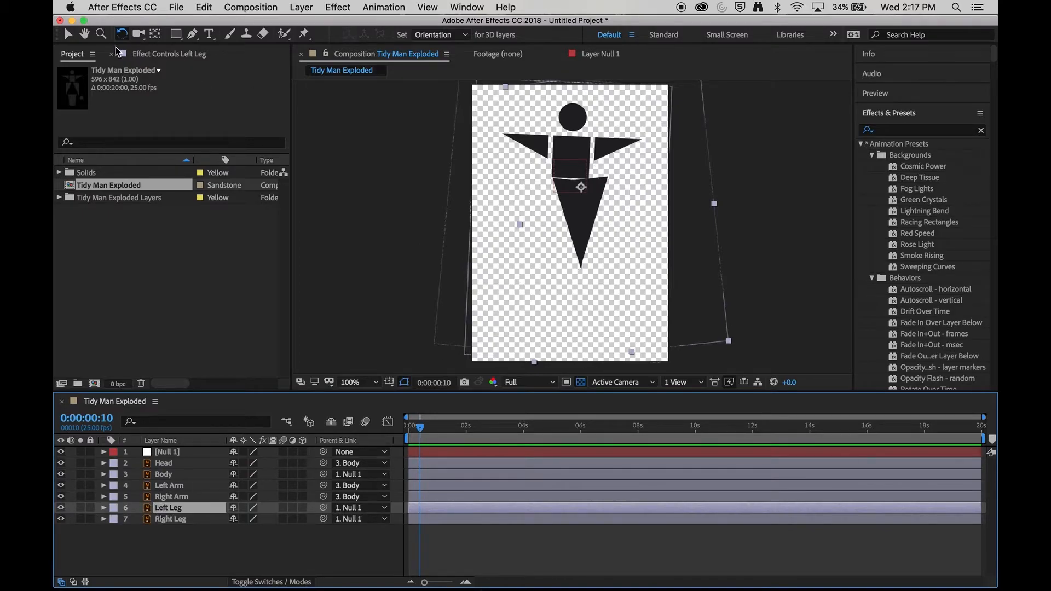
{"action": "left_click", "coordinate": [73, 35]}
{"action": "left_click_drag", "start_coordinate": [598, 189], "coordinate": [573, 193]}
{"action": "left_click", "coordinate": [511, 307]}
Step: Preview the walk animation
{"action": "key", "text": "space"}
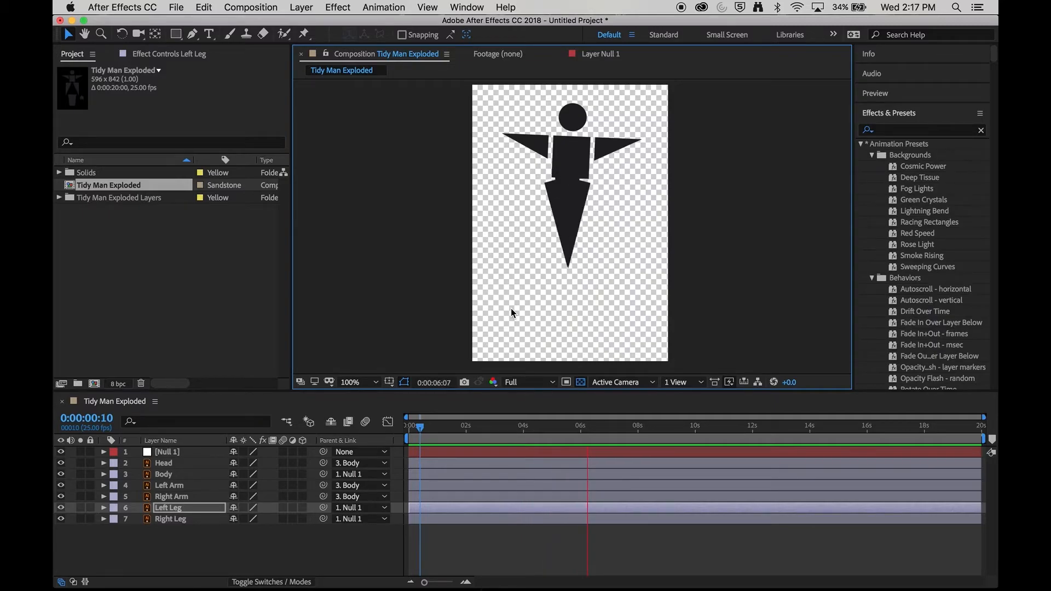
{"action": "key", "text": "space"}
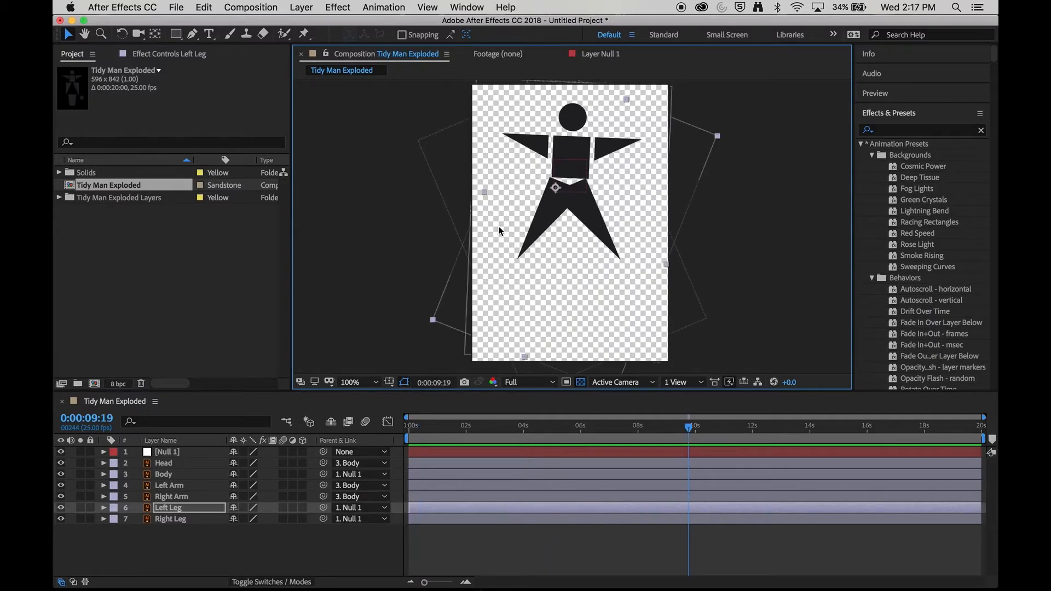
{"action": "key", "text": "space"}
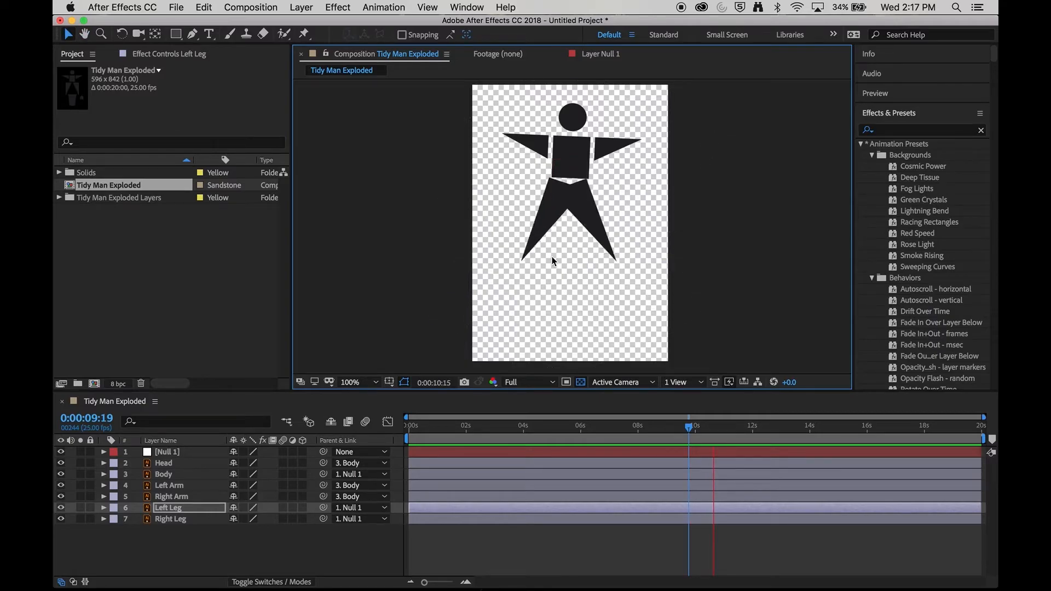
{"action": "key", "text": "space"}
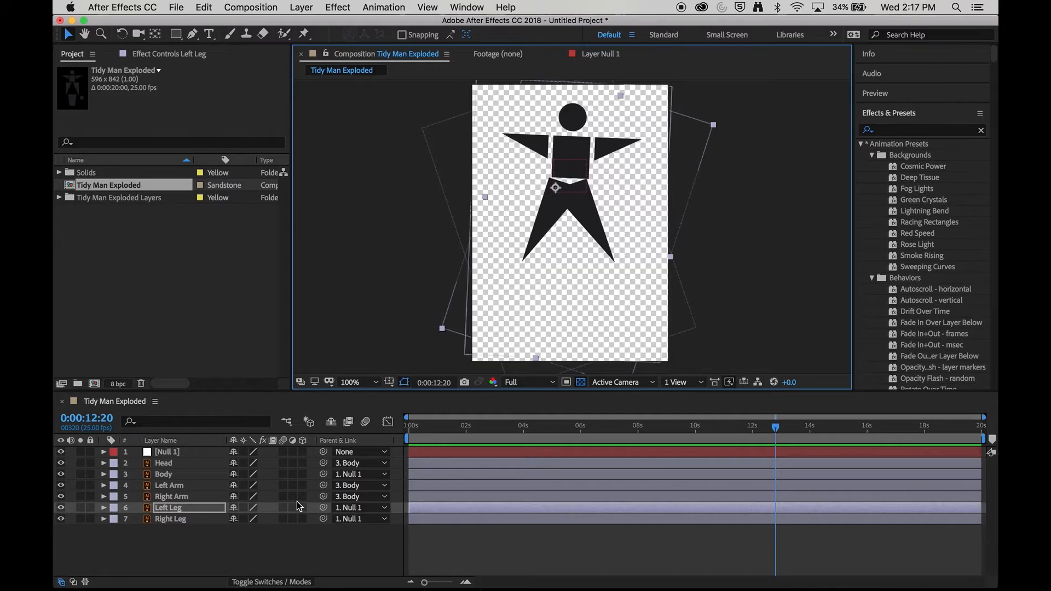
Step: Enable motion blur for both leg layers and the composition, then play the animation
{"action": "left_click_drag", "start_coordinate": [288, 507], "coordinate": [284, 520]}
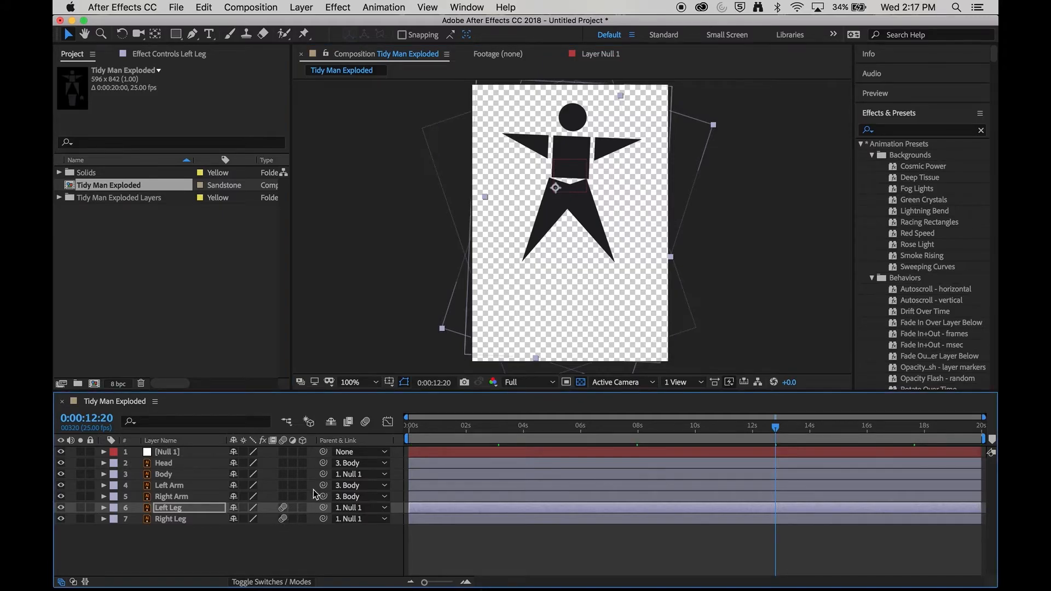
{"action": "left_click", "coordinate": [366, 422]}
{"action": "key", "text": "space"}
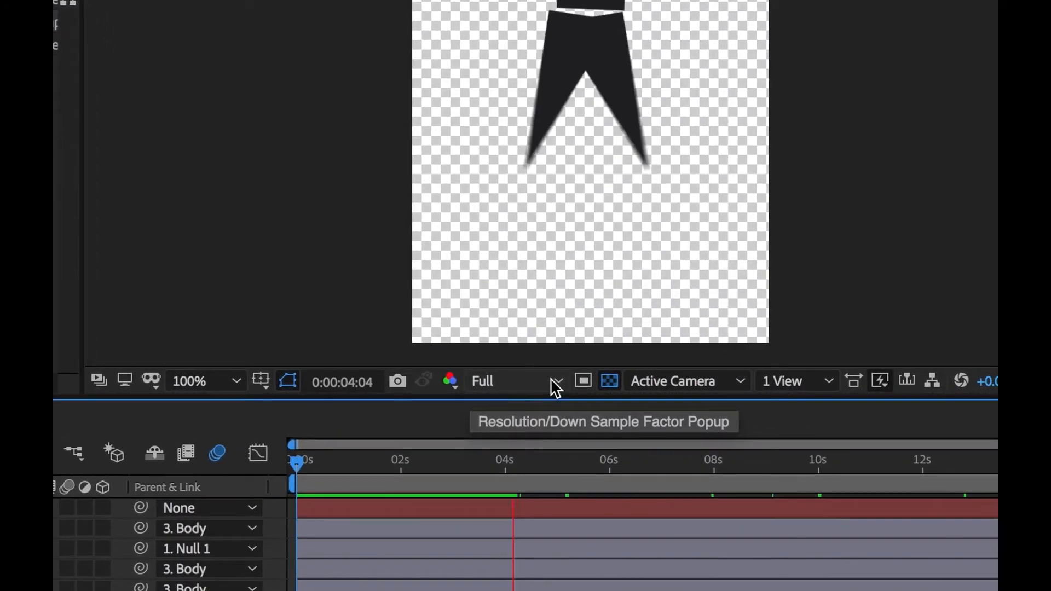
Step: Set the preview resolution to Third
{"action": "left_click", "coordinate": [551, 382]}
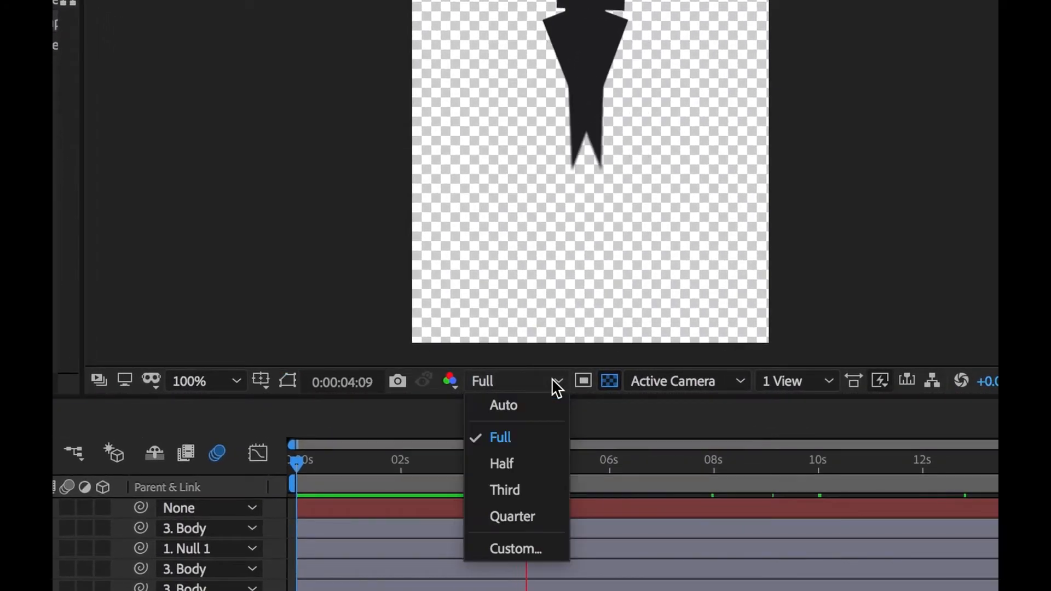
{"action": "left_click", "coordinate": [534, 485]}
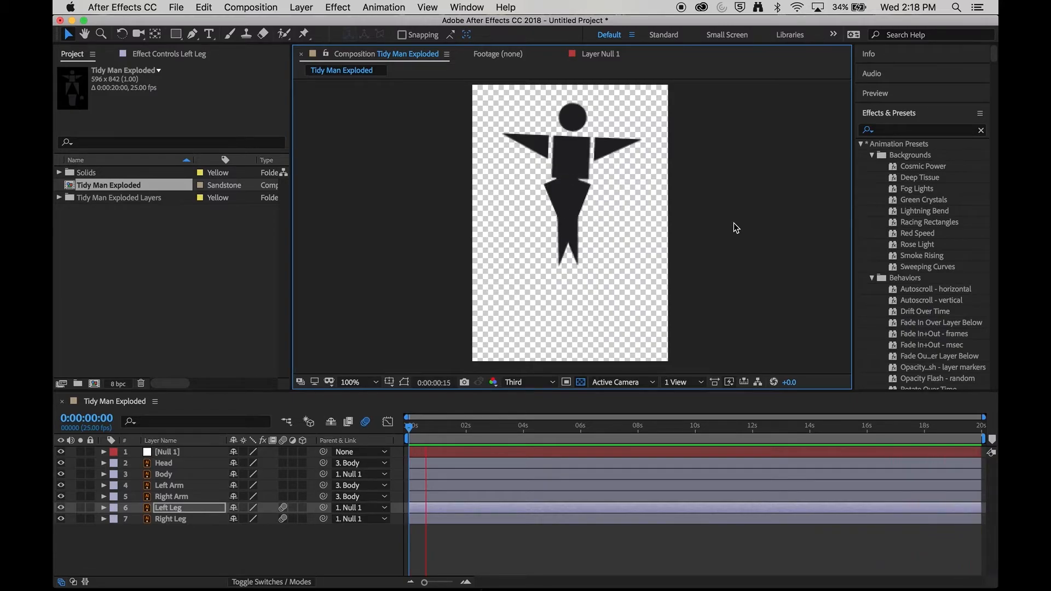
Step: Shorten the work area to end around 14 seconds and trim the composition to the work area
{"action": "left_click", "coordinate": [980, 428]}
{"action": "left_click_drag", "start_coordinate": [984, 443], "coordinate": [606, 451]}
{"action": "left_click", "coordinate": [748, 430]}
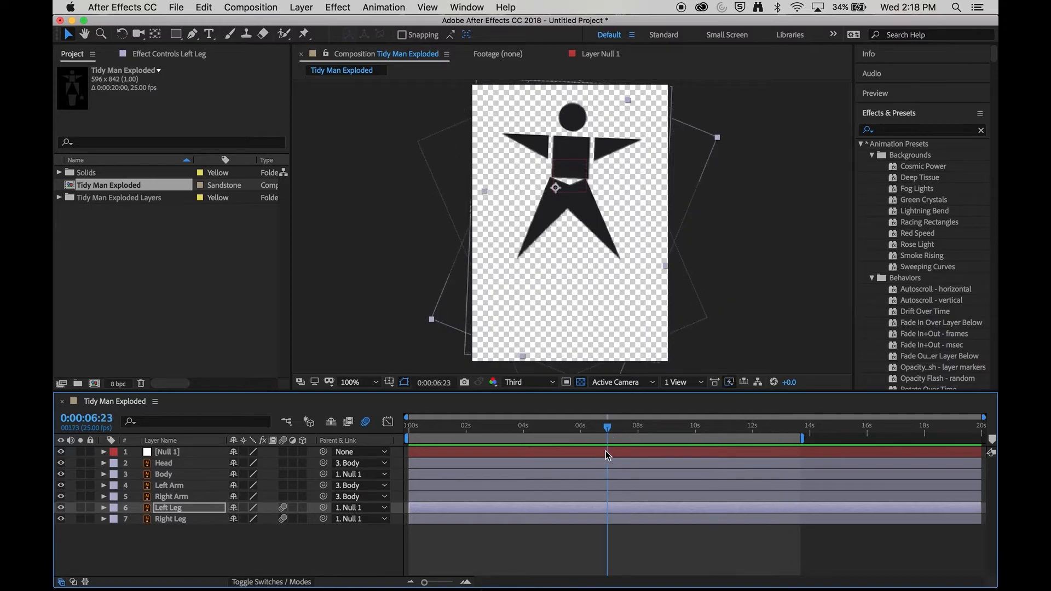
{"action": "right_click", "coordinate": [632, 439]}
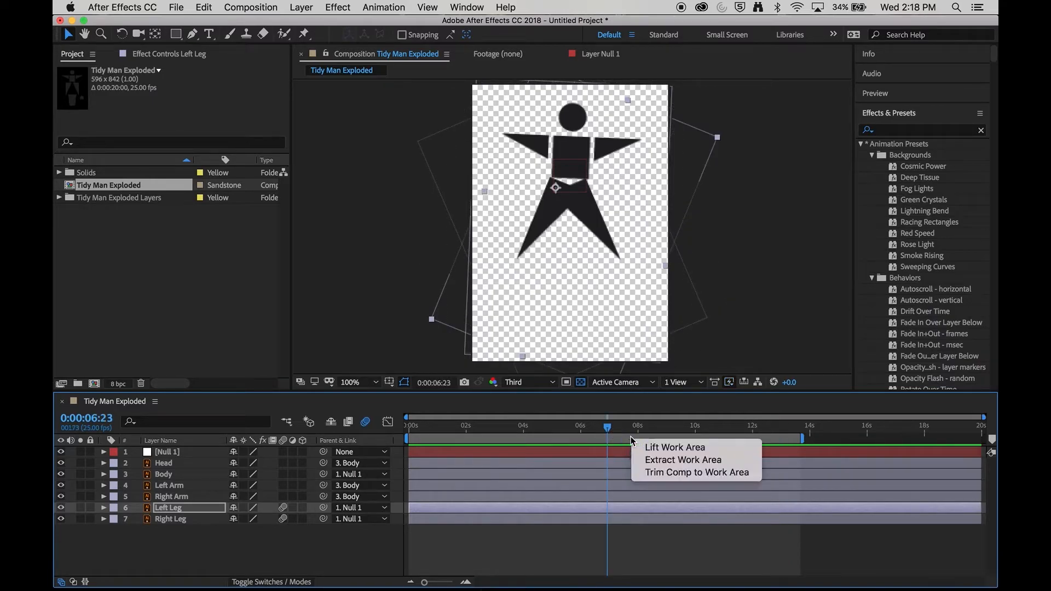
{"action": "left_click", "coordinate": [666, 472]}
Step: Preview the trimmed animation and return to the start
{"action": "left_click", "coordinate": [505, 426]}
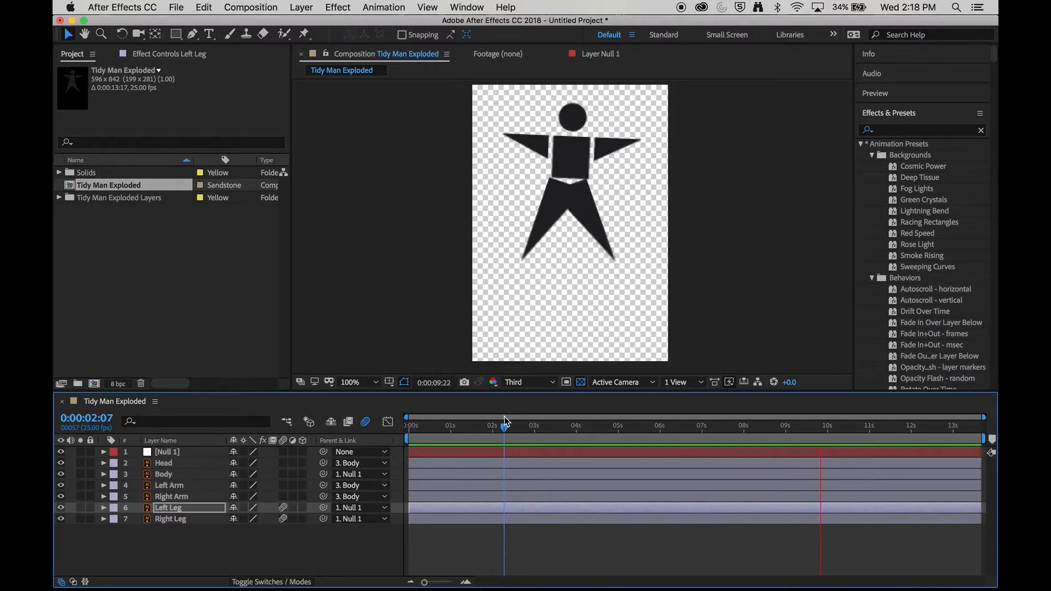
{"action": "key", "text": "space"}
{"action": "left_click_drag", "start_coordinate": [503, 428], "coordinate": [417, 427]}
Step: Expand the Left Arm's transform properties and move the playhead to 0:00:00:03
{"action": "left_click", "coordinate": [176, 489]}
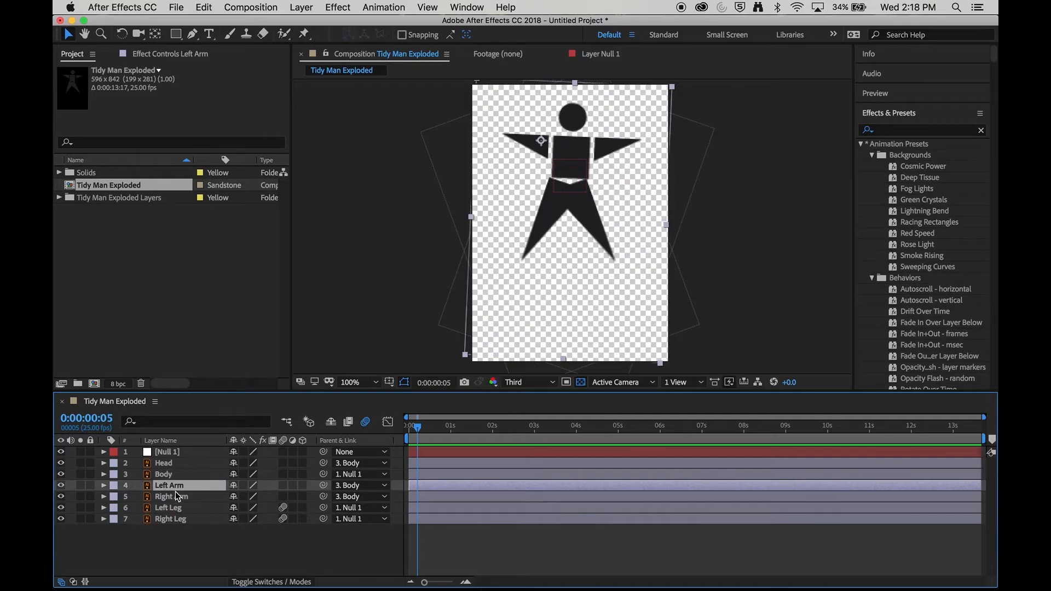
{"action": "left_click", "coordinate": [176, 497]}
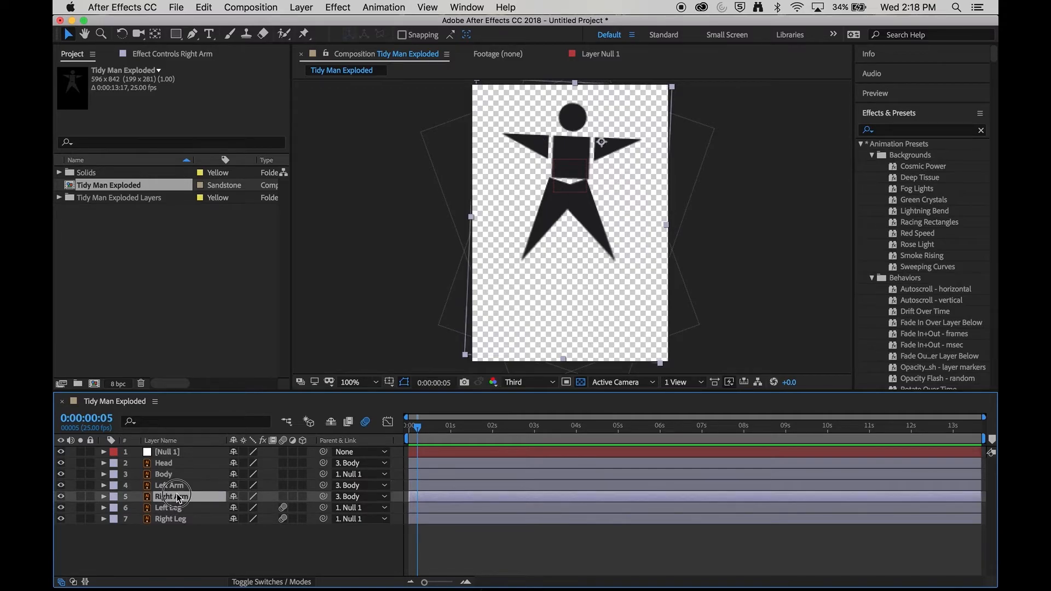
{"action": "left_click", "coordinate": [178, 487]}
{"action": "left_click", "coordinate": [104, 486]}
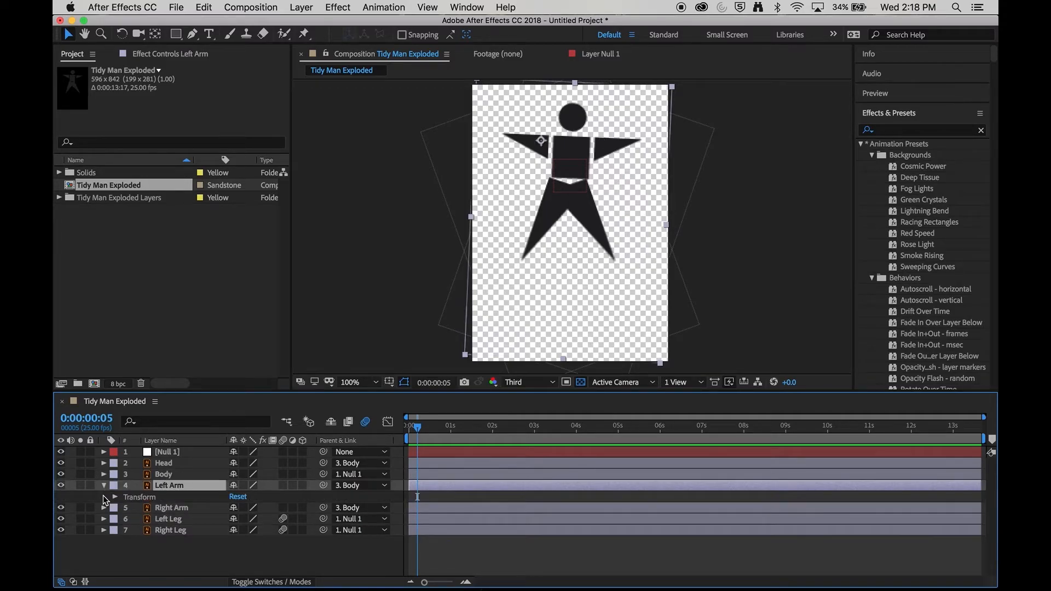
{"action": "left_click", "coordinate": [104, 508]}
{"action": "left_click", "coordinate": [116, 519]}
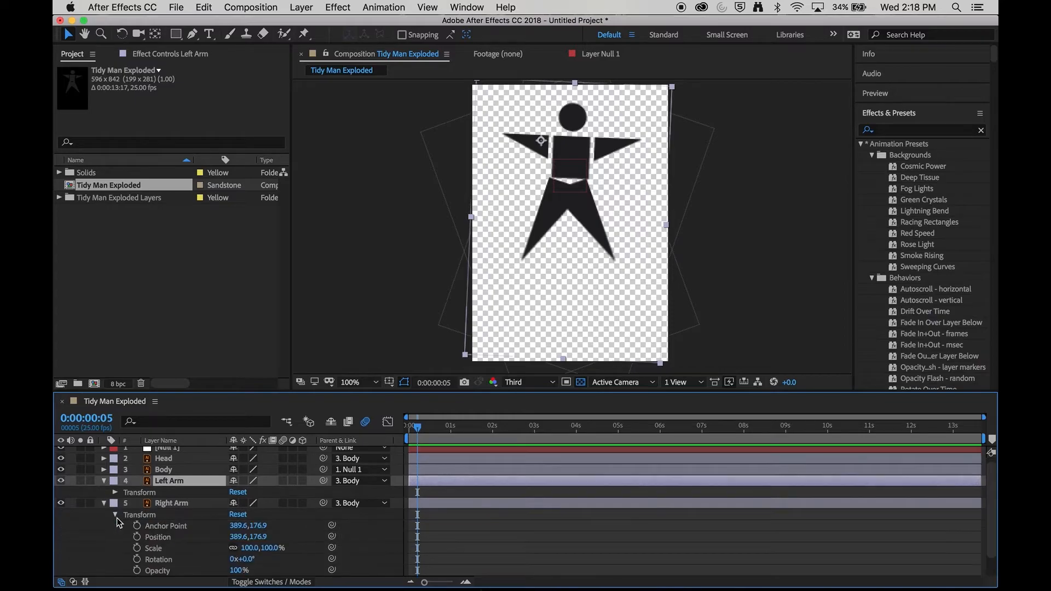
{"action": "left_click", "coordinate": [116, 496]}
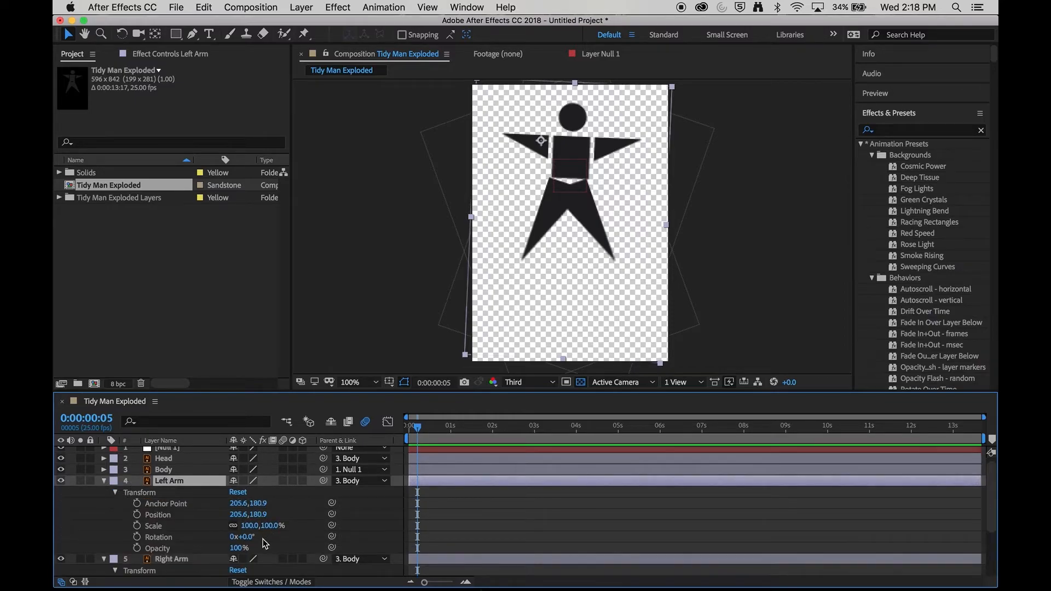
{"action": "left_click", "coordinate": [104, 559]}
{"action": "left_click", "coordinate": [415, 430]}
{"action": "left_click_drag", "start_coordinate": [415, 431], "coordinate": [414, 431]}
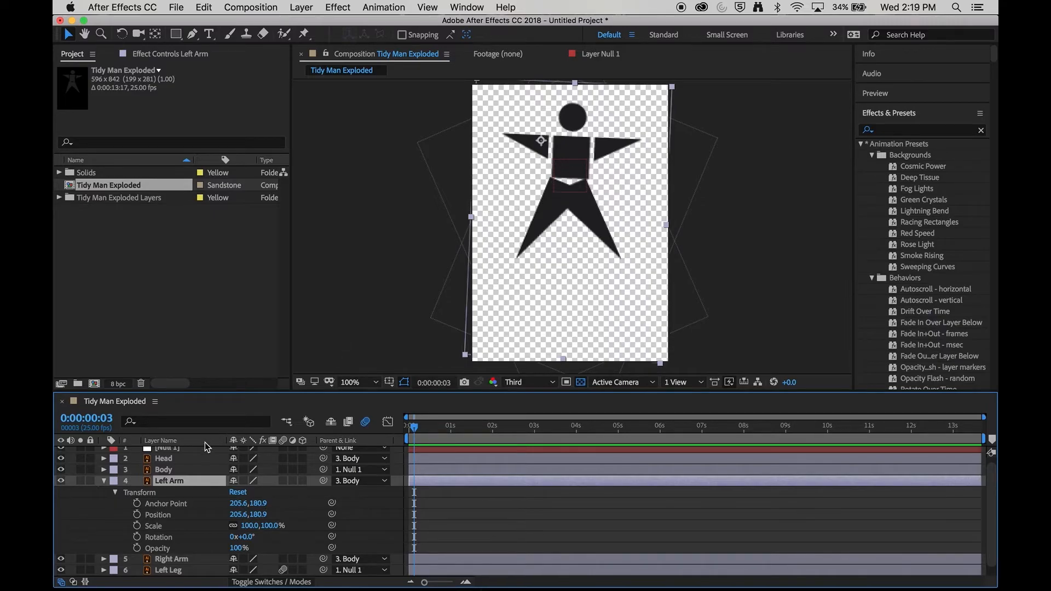
Step: Select the Body layer and rotate it with the Rotation tool in the composition
{"action": "left_click", "coordinate": [186, 471]}
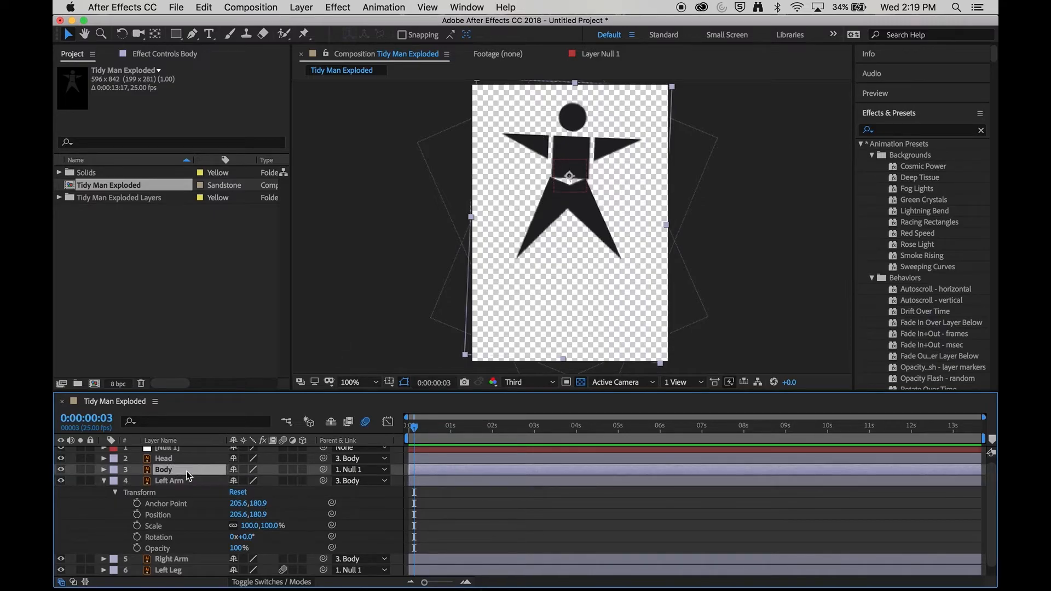
{"action": "left_click", "coordinate": [122, 34]}
{"action": "left_click_drag", "start_coordinate": [573, 146], "coordinate": [586, 164]}
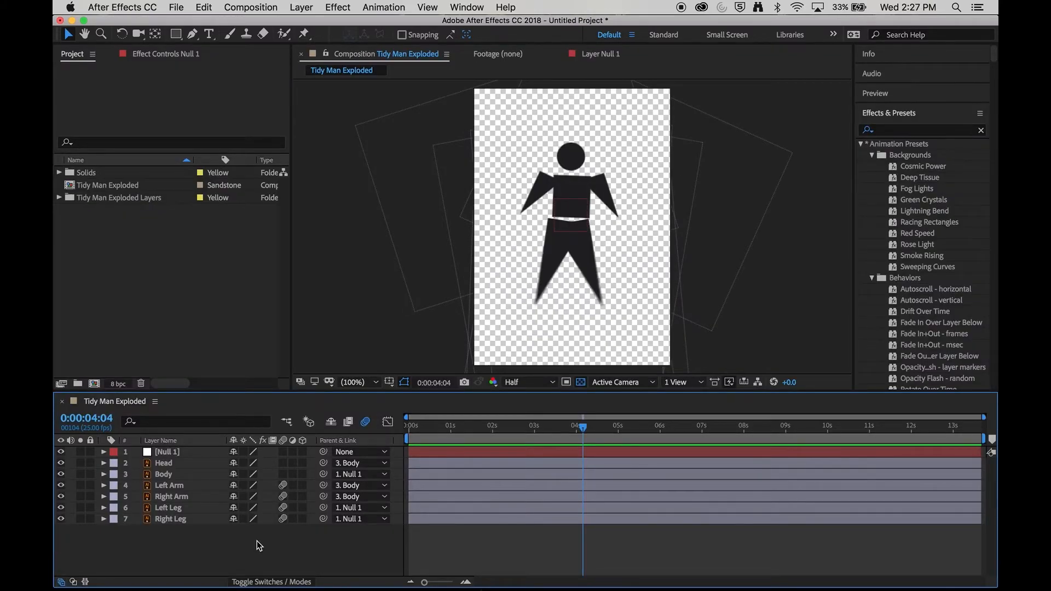
Step: Create a new composition with the default HDTV 1080 25 settings named Comp 1
{"action": "left_click", "coordinate": [265, 6]}
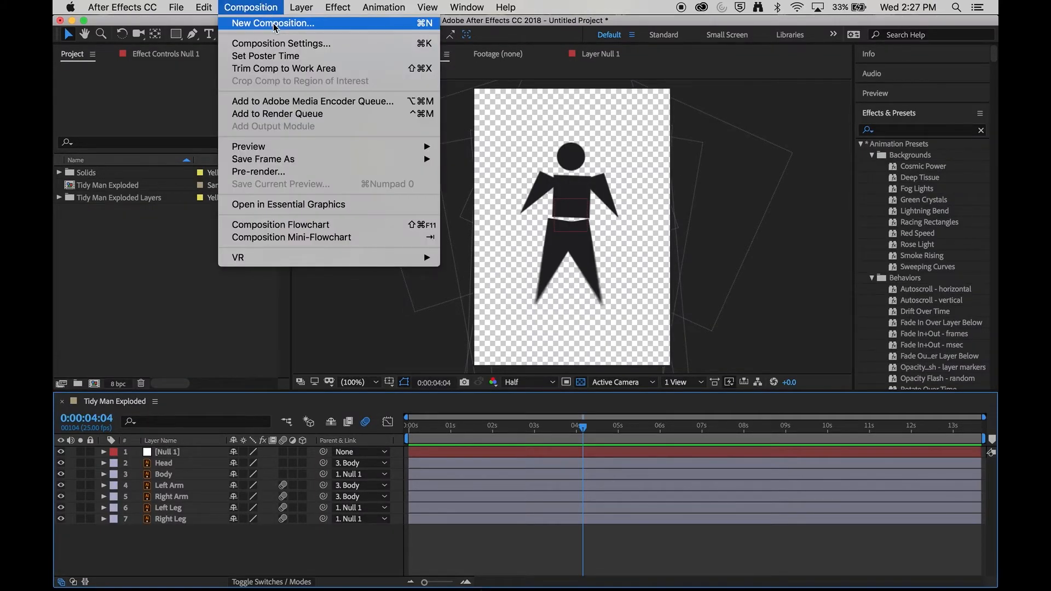
{"action": "left_click", "coordinate": [353, 24]}
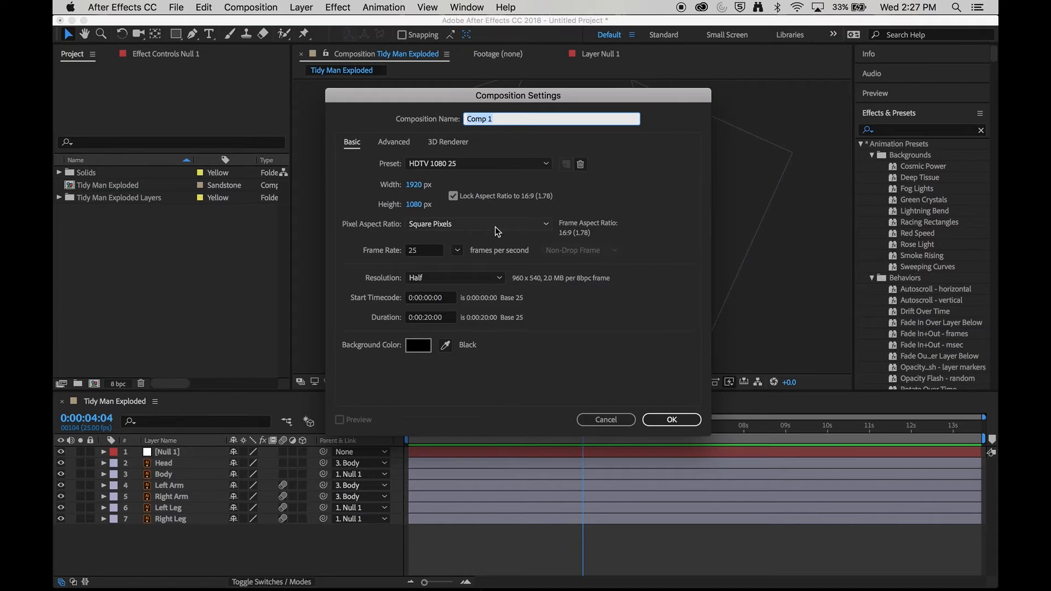
{"action": "left_click", "coordinate": [673, 419]}
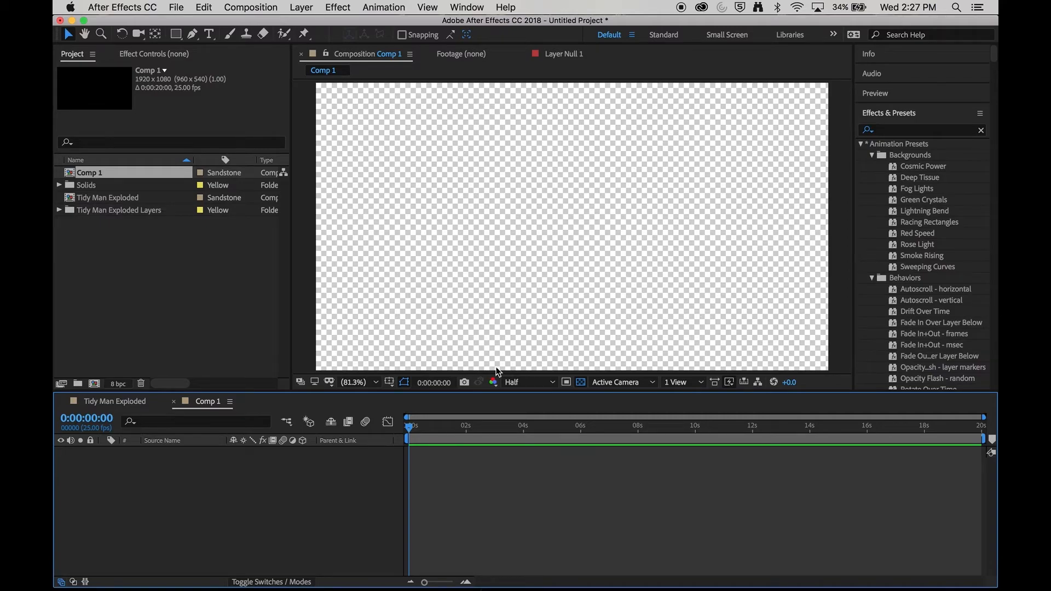
Step: Add a new cyan solid layer to Comp 1 and lock it
{"action": "left_click", "coordinate": [301, 7]}
{"action": "mouse_move", "coordinate": [403, 27]}
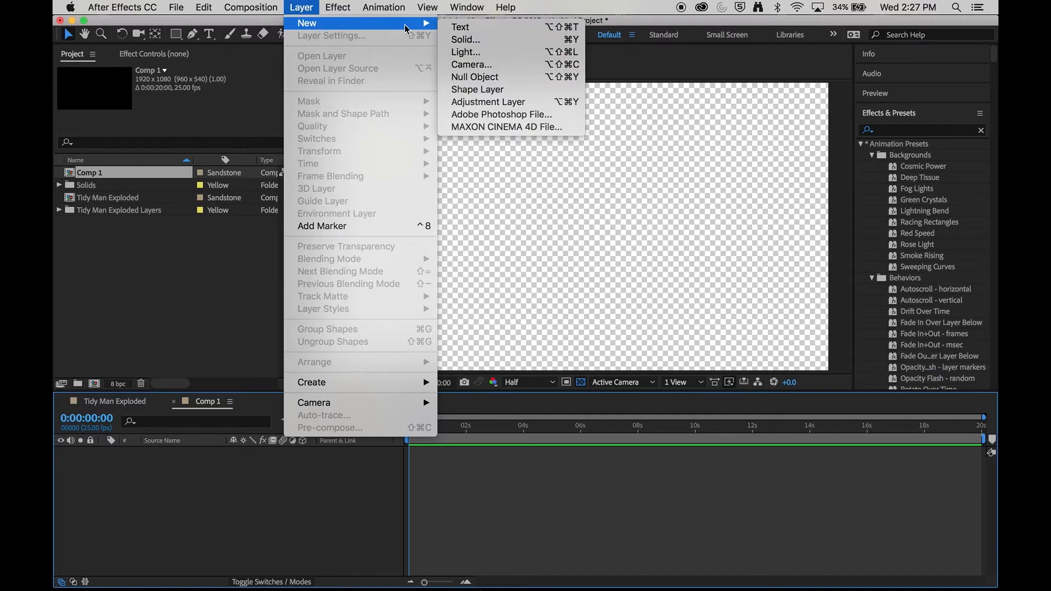
{"action": "left_click", "coordinate": [522, 40]}
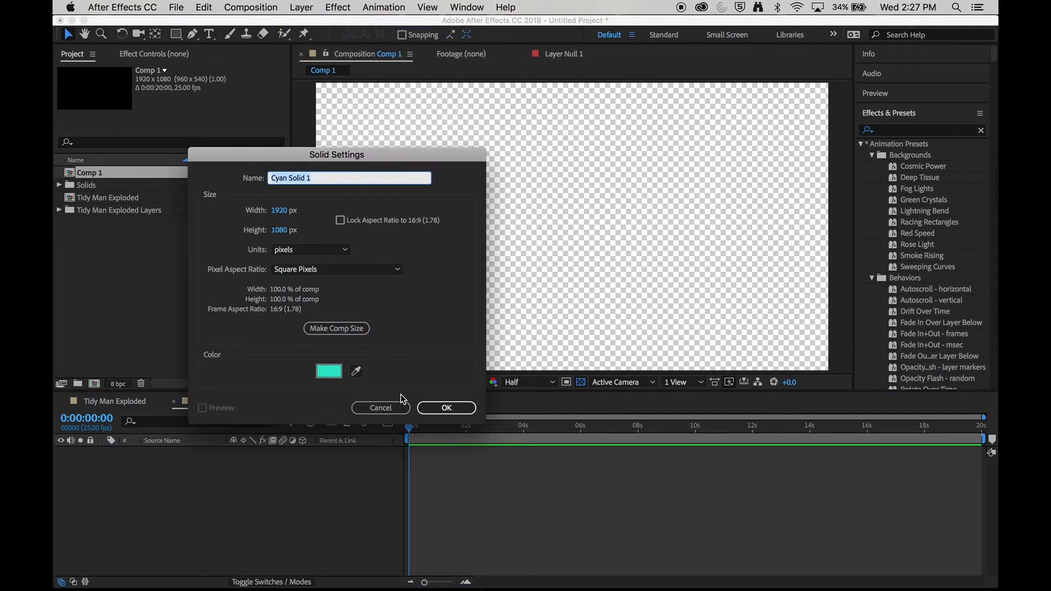
{"action": "left_click", "coordinate": [445, 408]}
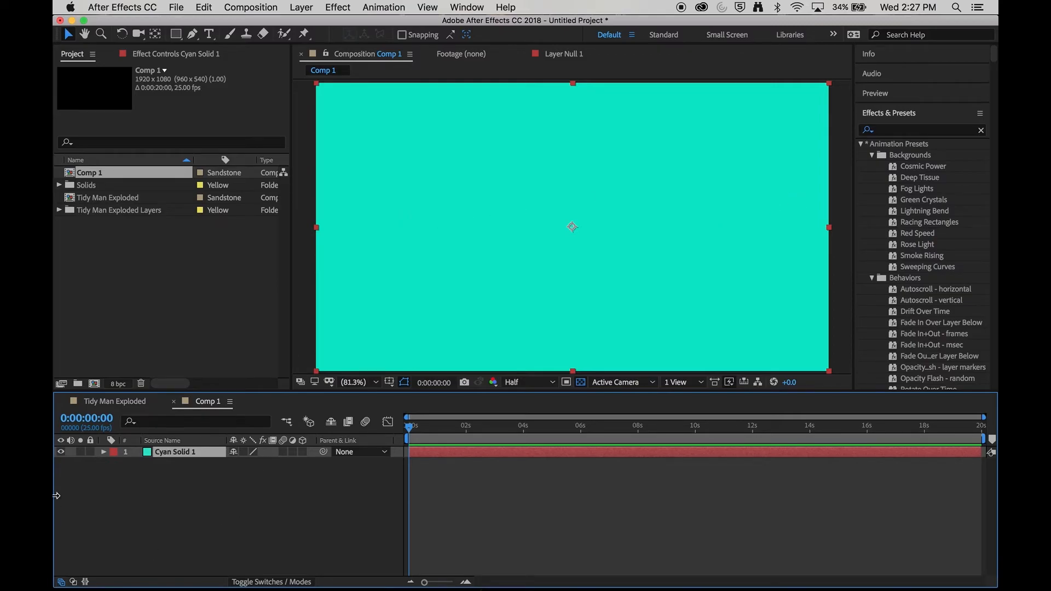
{"action": "left_click", "coordinate": [91, 451]}
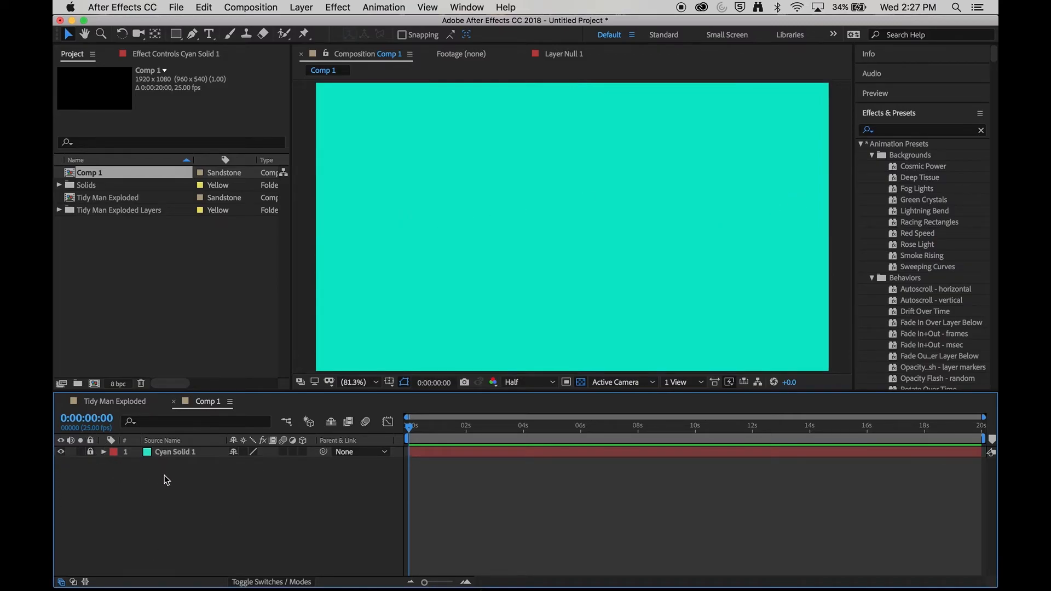
Step: Add the Tidy Man Exploded composition into Comp 1 above the cyan solid
{"action": "left_click", "coordinate": [212, 320]}
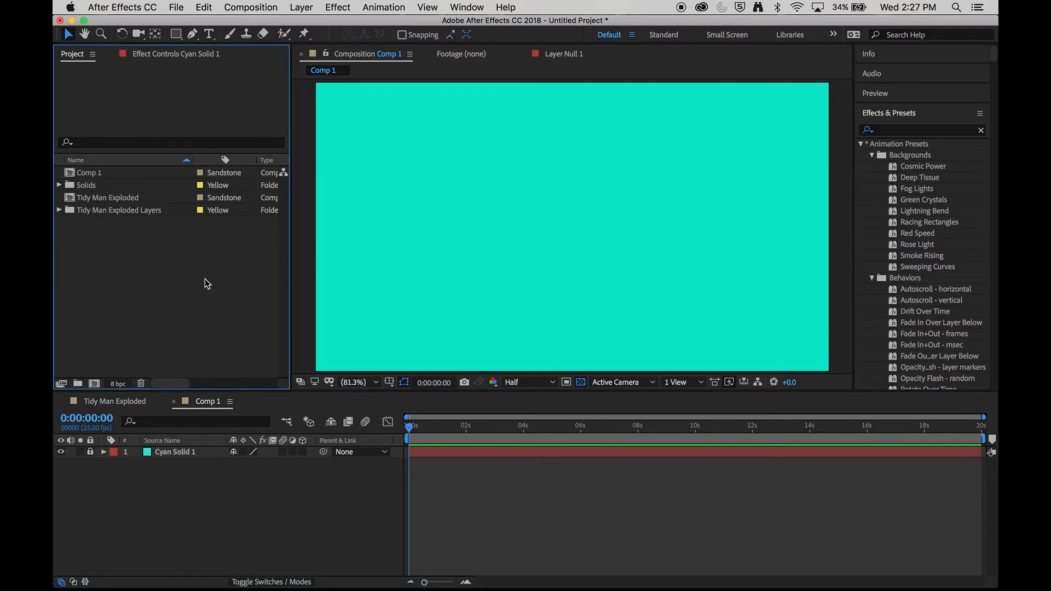
{"action": "left_click", "coordinate": [60, 209]}
{"action": "left_click", "coordinate": [111, 223]}
{"action": "left_click", "coordinate": [118, 260]}
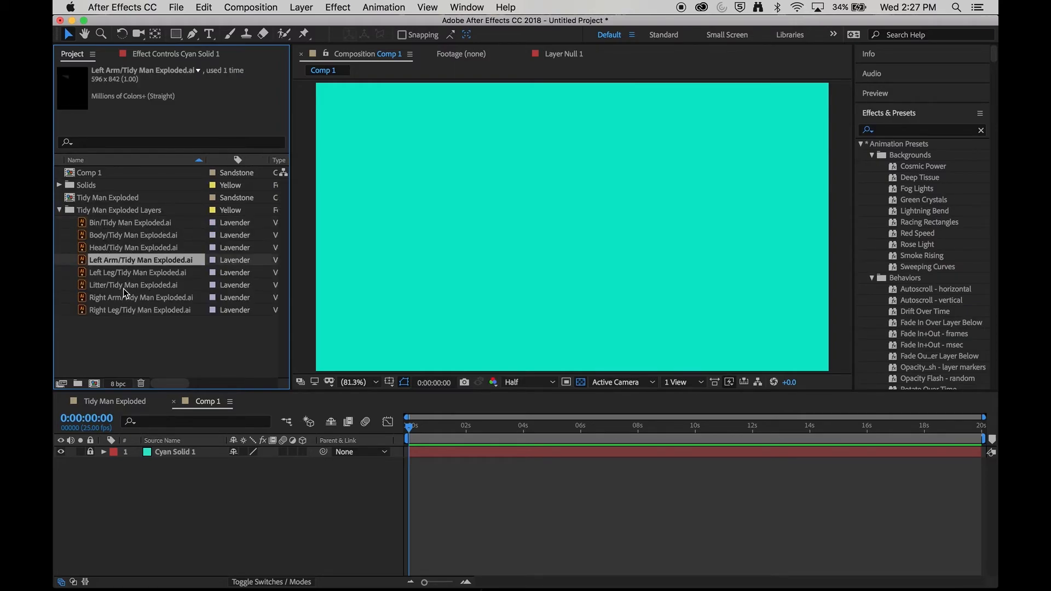
{"action": "left_click", "coordinate": [124, 286]}
{"action": "left_click", "coordinate": [172, 345]}
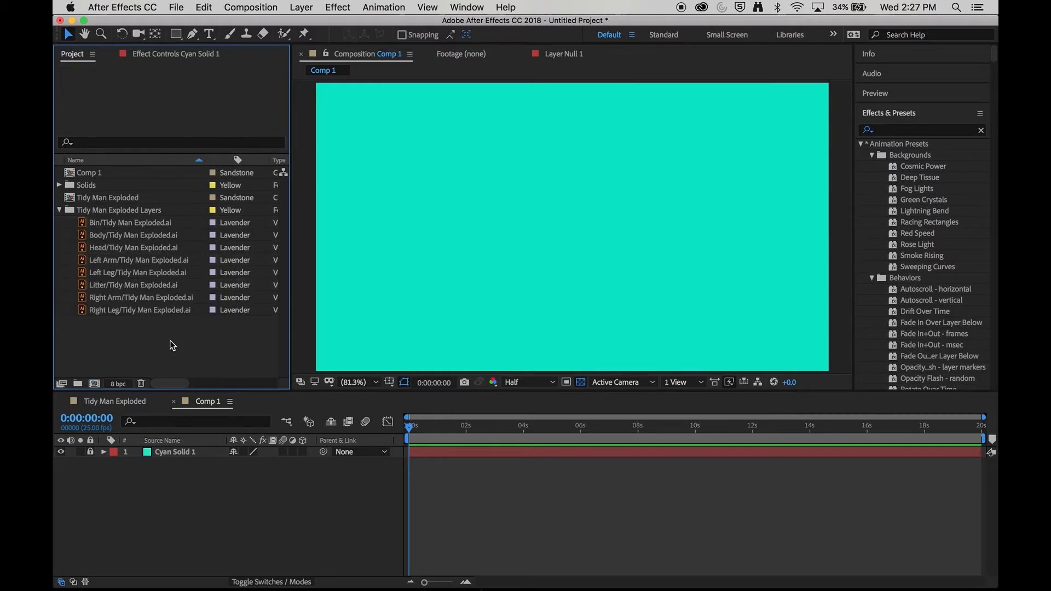
{"action": "left_click", "coordinate": [60, 210]}
{"action": "left_click", "coordinate": [98, 199]}
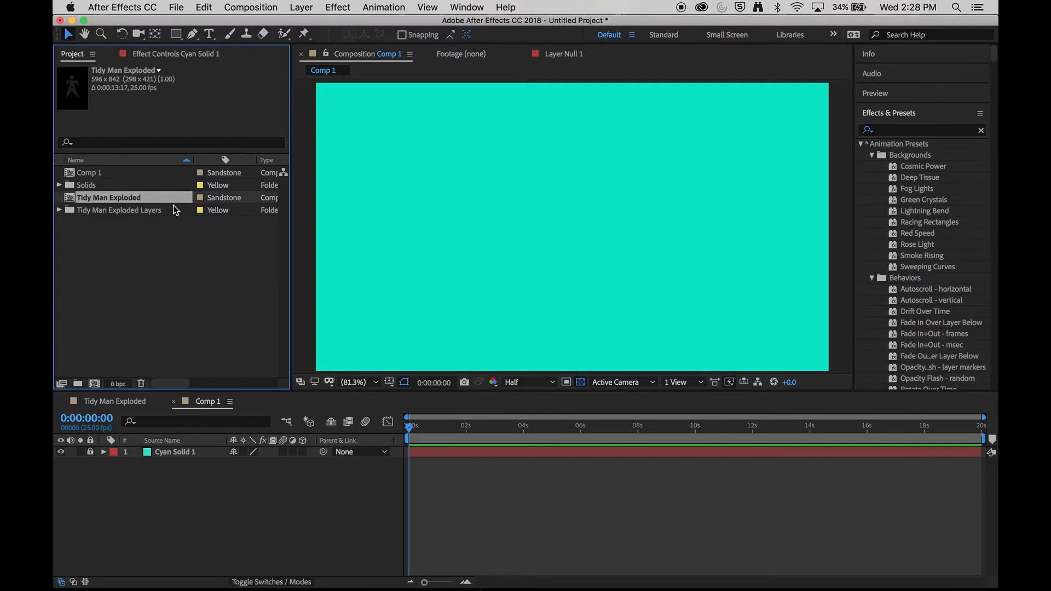
{"action": "left_click_drag", "start_coordinate": [72, 201], "coordinate": [183, 452]}
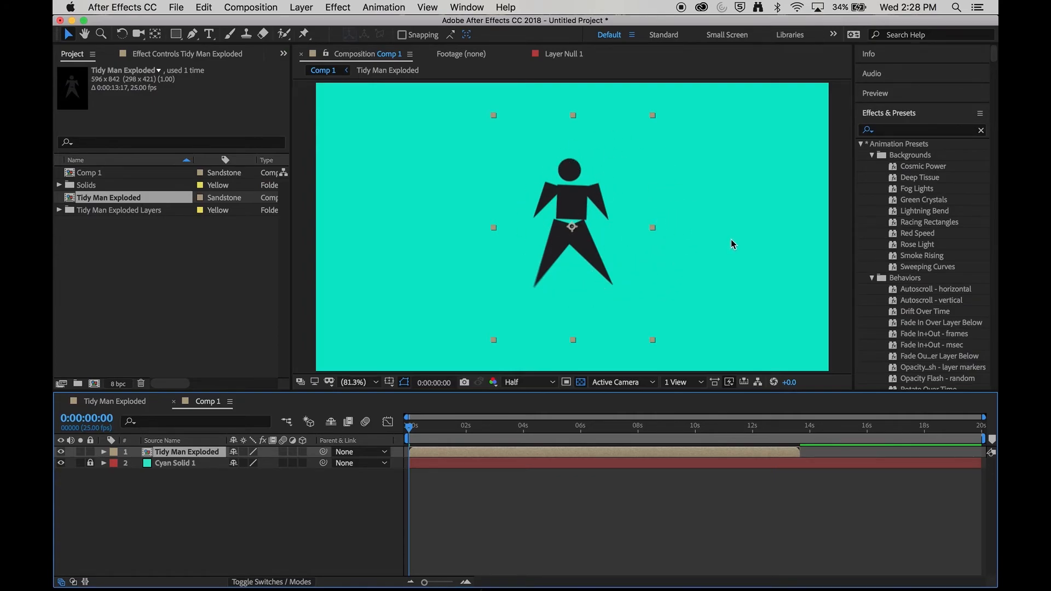
Step: Shorten the work area to end at about 14 seconds and preview the animation in Comp 1
{"action": "left_click_drag", "start_coordinate": [983, 438], "coordinate": [797, 450]}
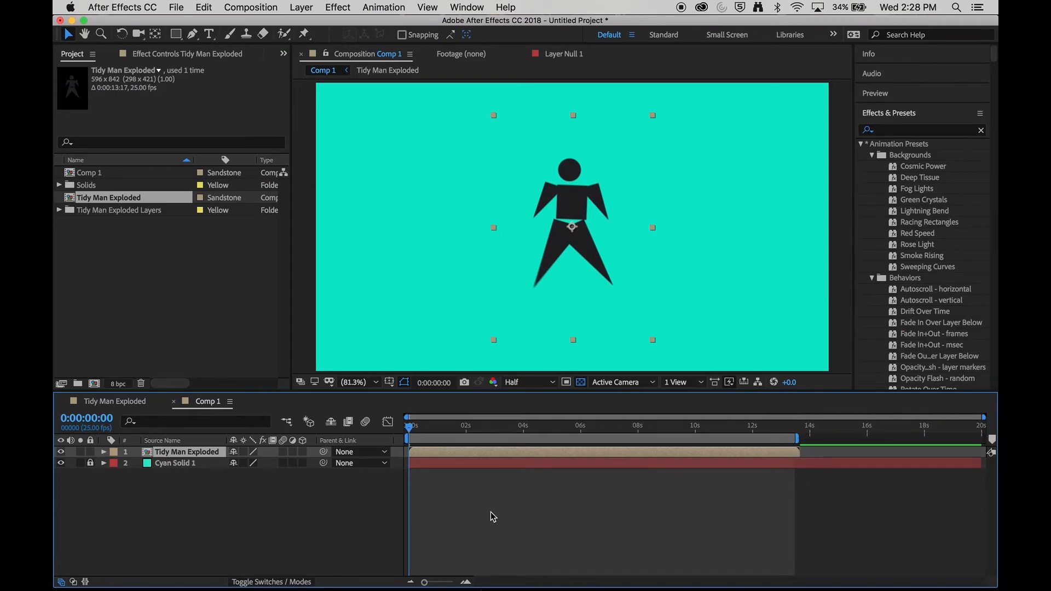
{"action": "key", "text": "space"}
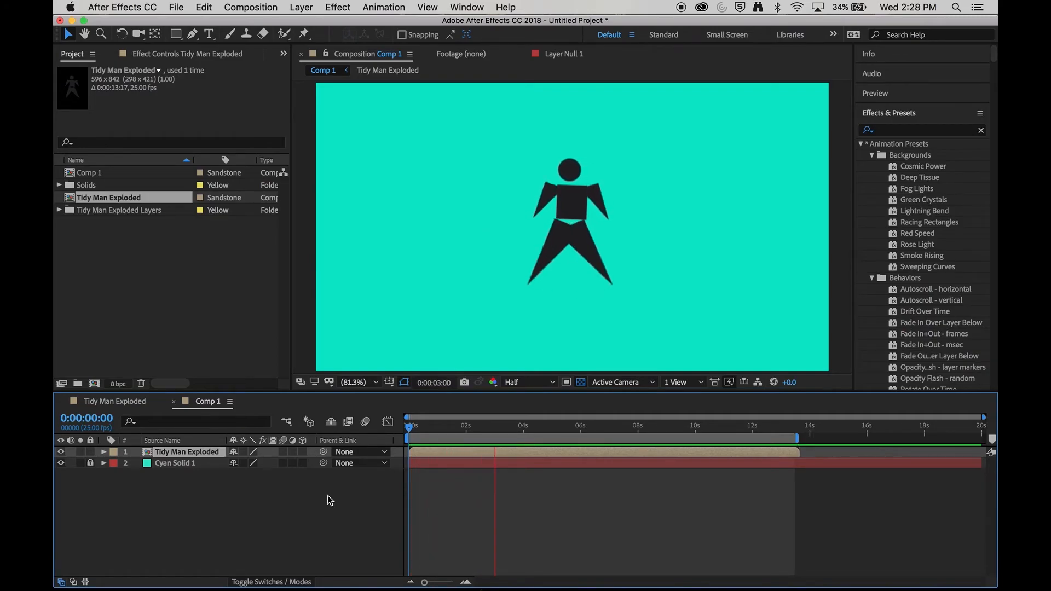
{"action": "key", "text": "space"}
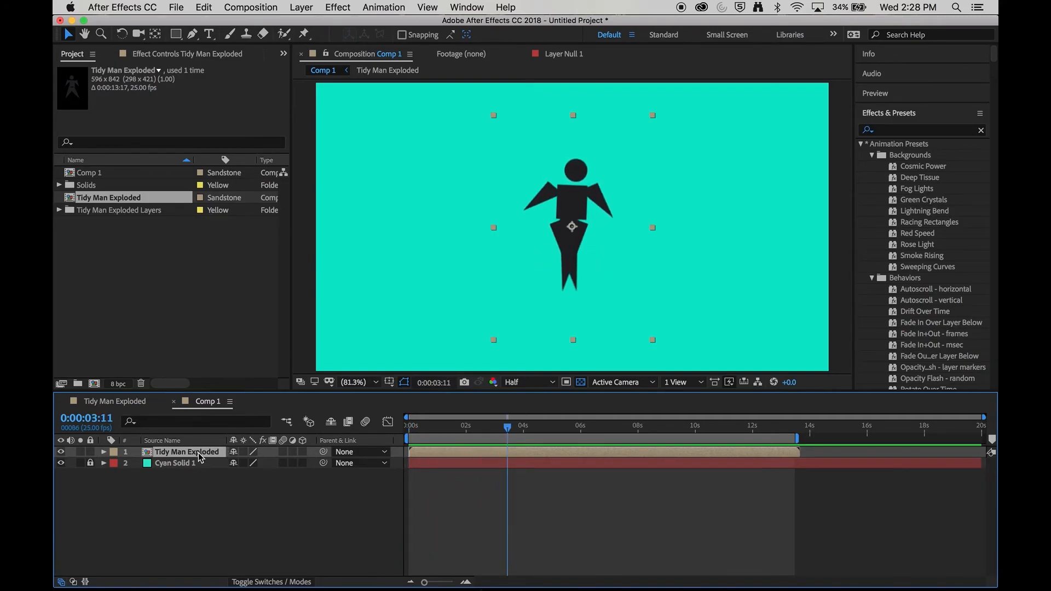
Step: Hide the Body layer inside Tidy Man Exploded and preview the change in Comp 1
{"action": "left_click", "coordinate": [132, 402]}
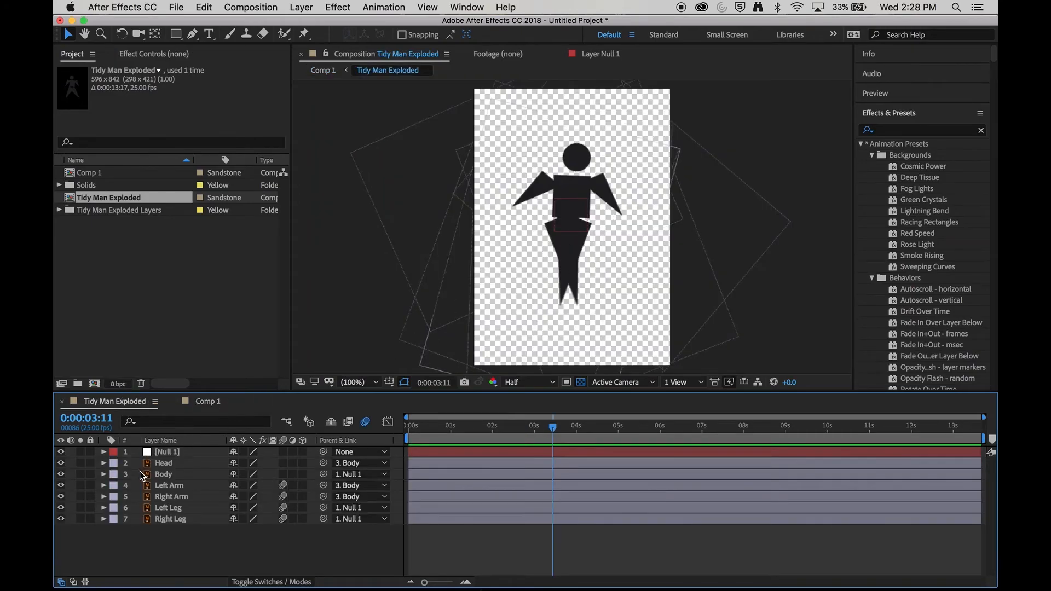
{"action": "left_click", "coordinate": [62, 475]}
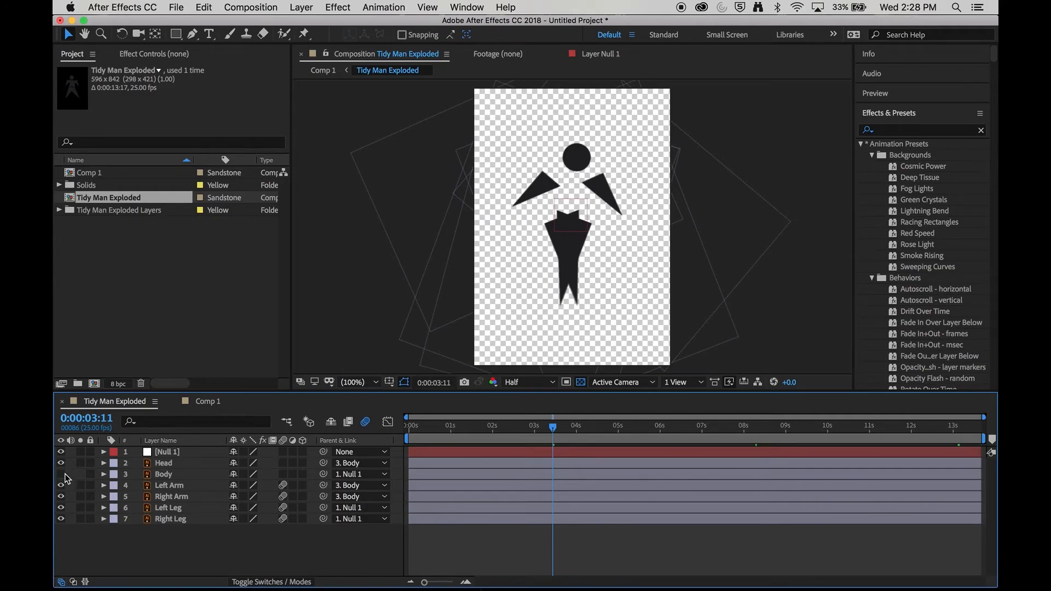
{"action": "left_click", "coordinate": [208, 401]}
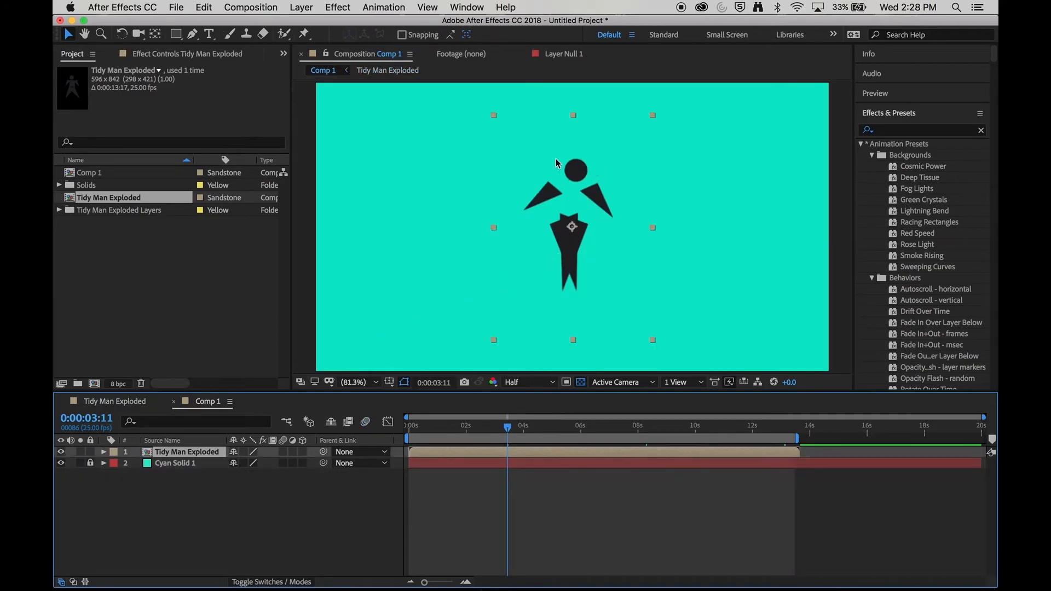
{"action": "key", "text": "space"}
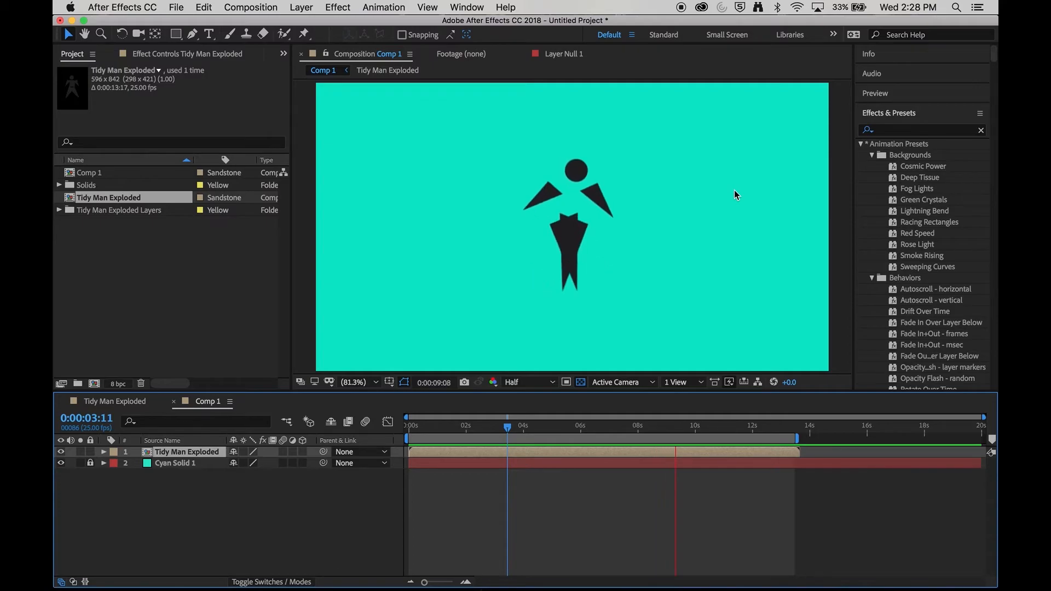
{"action": "key", "text": "space"}
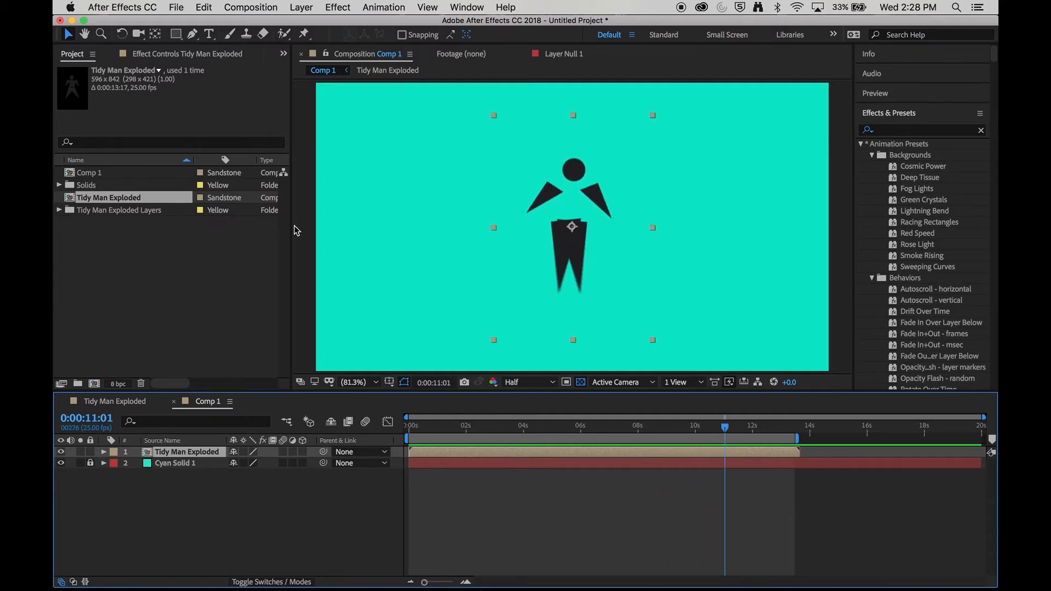
Step: Show the Body layer again and hide the Left Arm layer in Tidy Man Exploded, checking Comp 1
{"action": "left_click", "coordinate": [137, 404]}
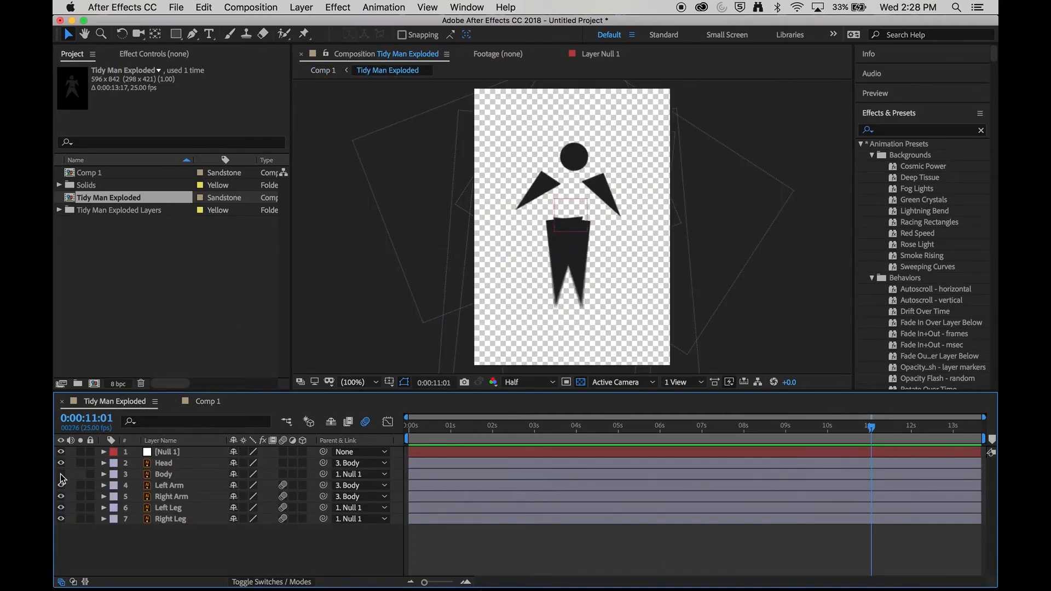
{"action": "left_click", "coordinate": [60, 474]}
{"action": "left_click", "coordinate": [61, 485]}
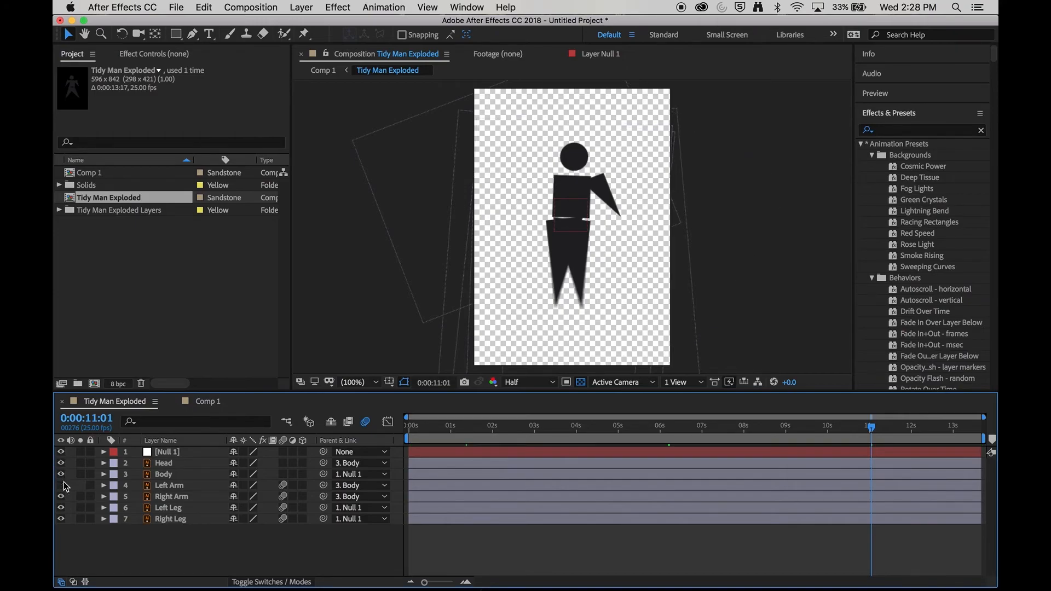
{"action": "left_click", "coordinate": [210, 402]}
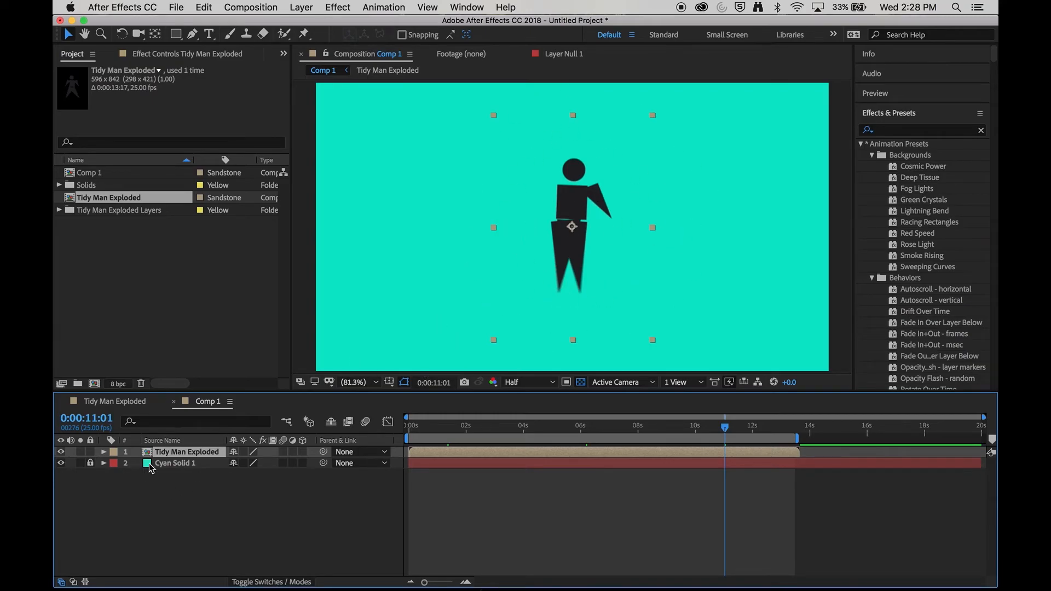
{"action": "left_click", "coordinate": [173, 473]}
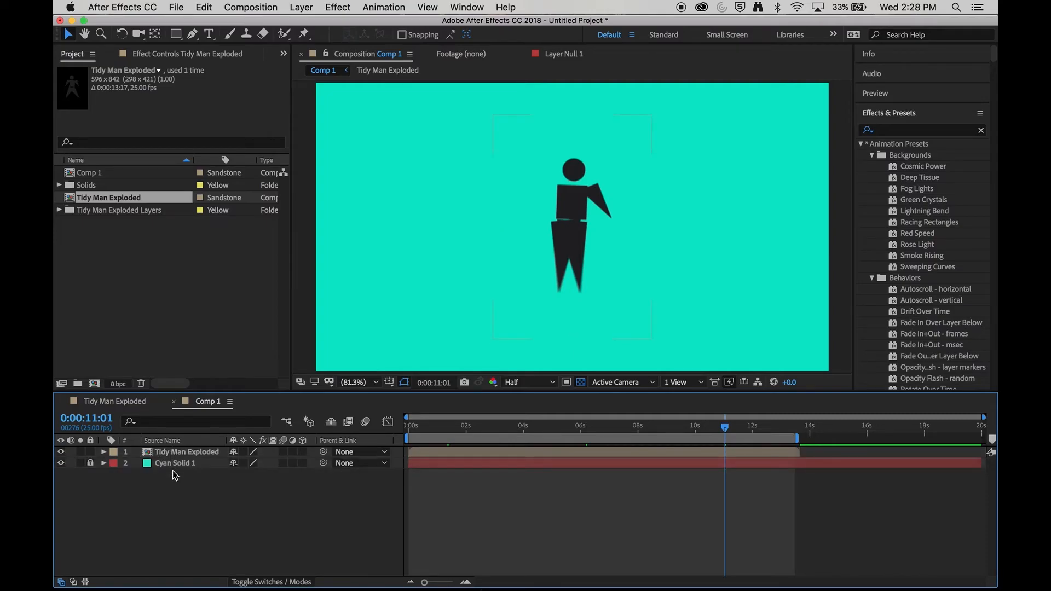
Step: Show the Left Arm layer again in Tidy Man Exploded and return to Comp 1
{"action": "left_click", "coordinate": [125, 405]}
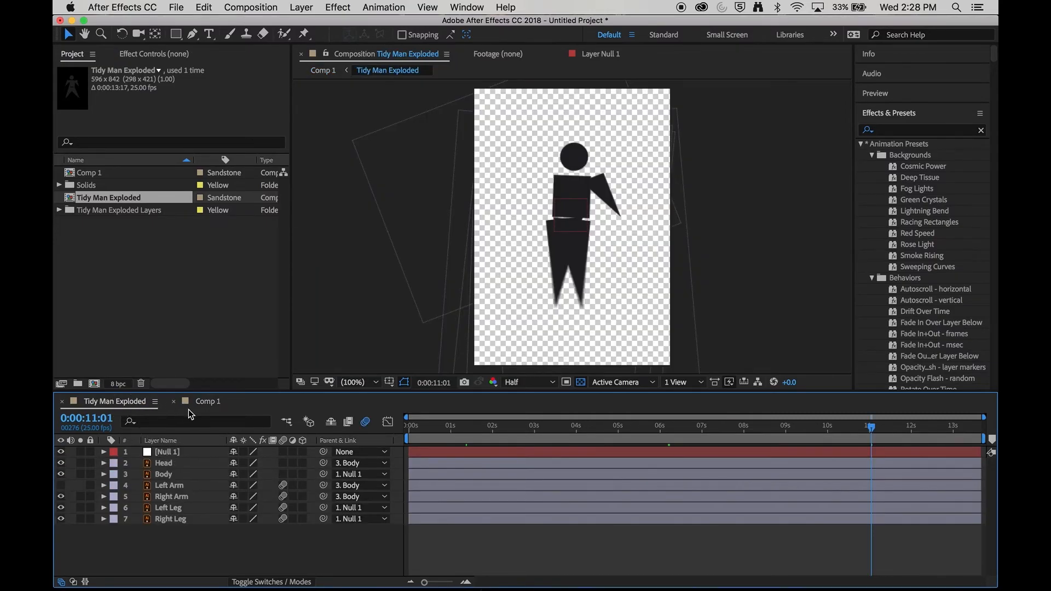
{"action": "left_click", "coordinate": [207, 403]}
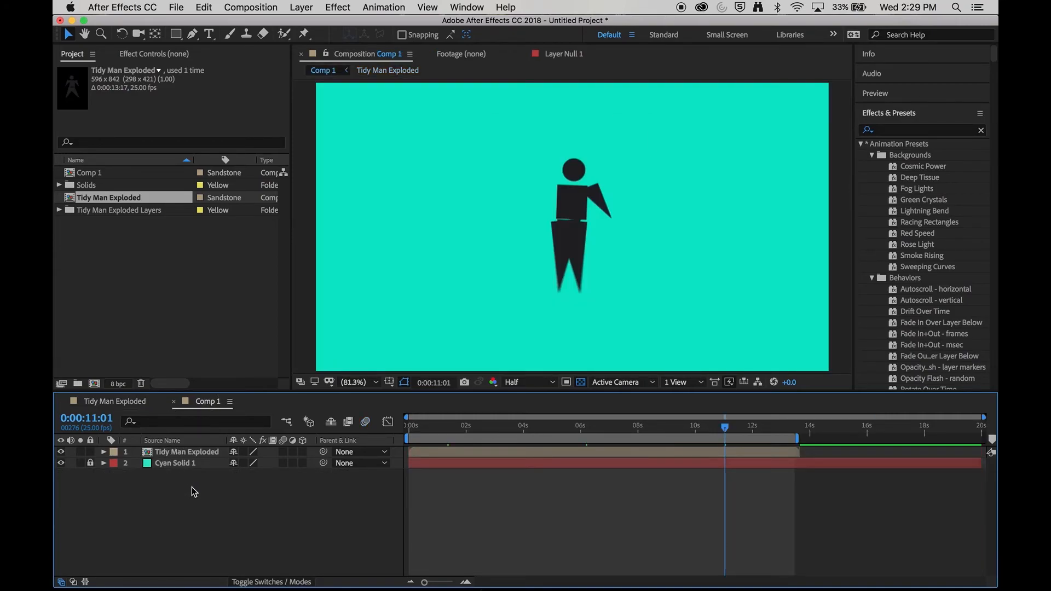
{"action": "left_click", "coordinate": [120, 403]}
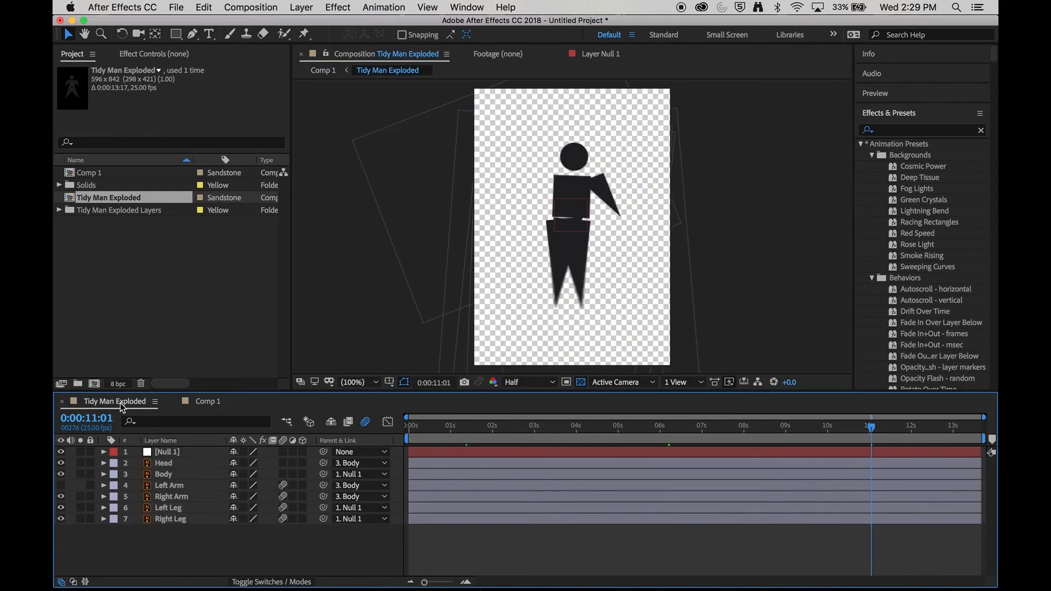
{"action": "left_click", "coordinate": [62, 485]}
{"action": "left_click", "coordinate": [211, 404]}
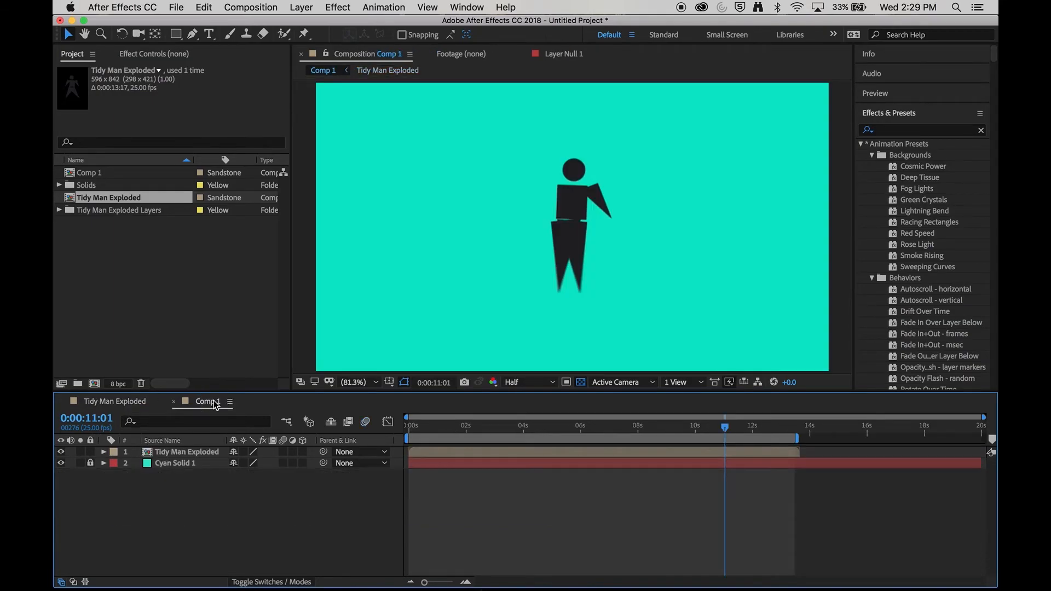
Step: Preview the Comp 1 animation from the start
{"action": "left_click_drag", "start_coordinate": [428, 426], "coordinate": [418, 427]}
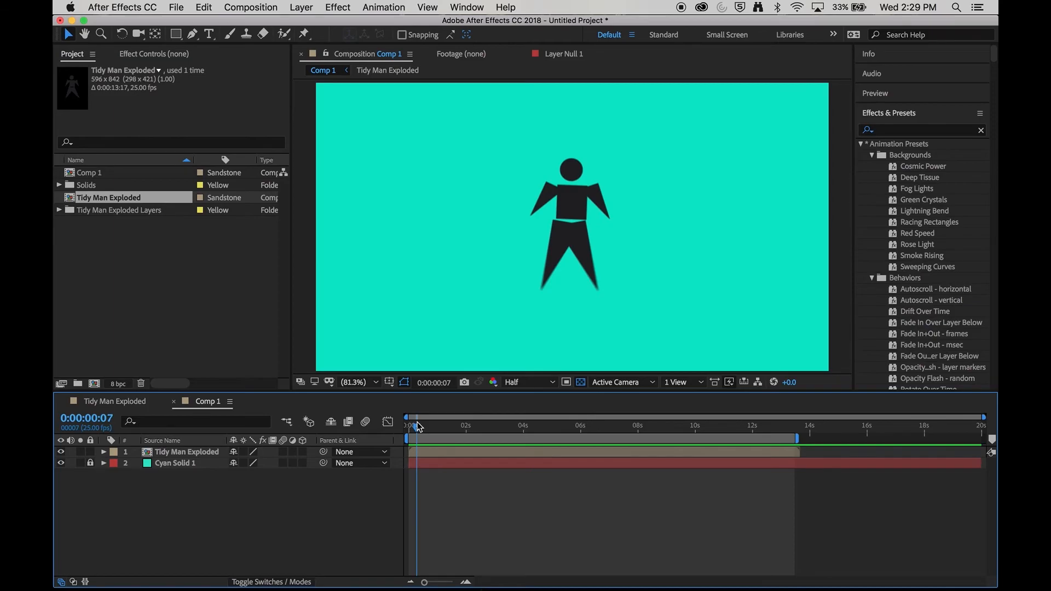
{"action": "key", "text": "space"}
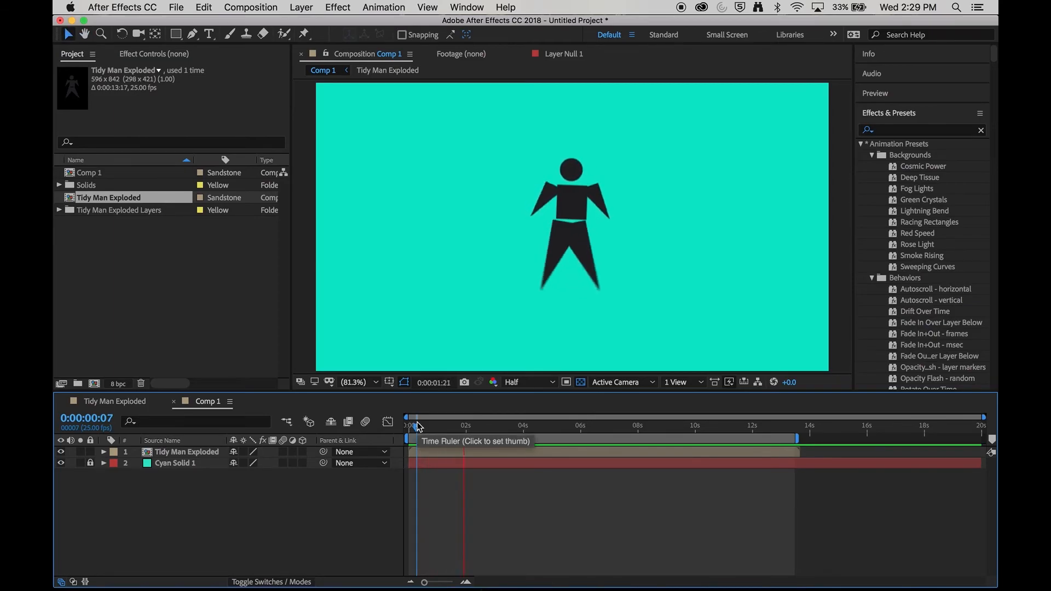
{"action": "key", "text": "space"}
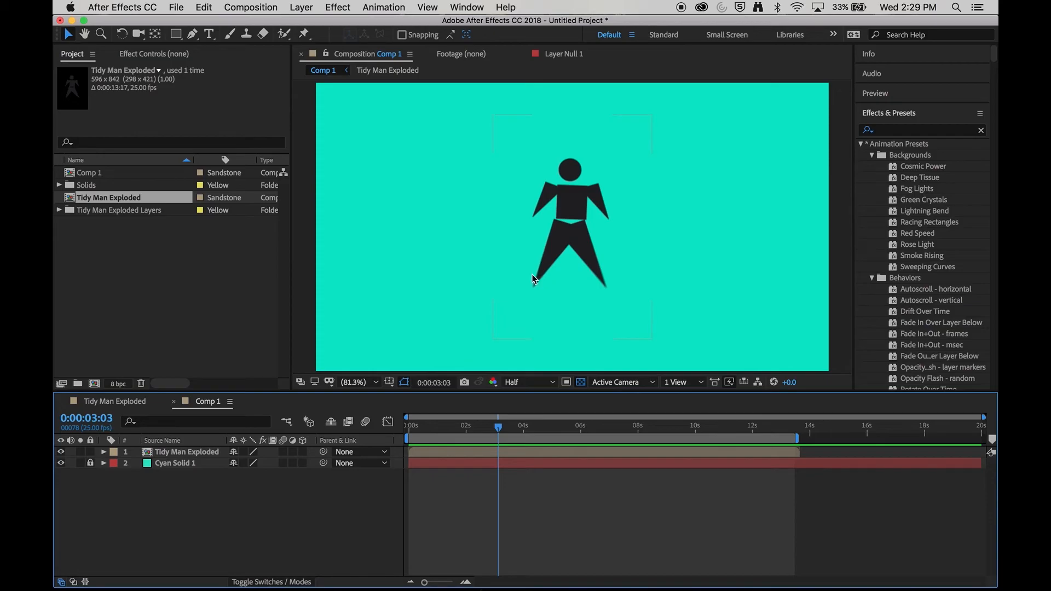
Step: Move the Tidy Man Exploded layer just off the left edge of the Comp 1 frame
{"action": "left_click", "coordinate": [367, 383]}
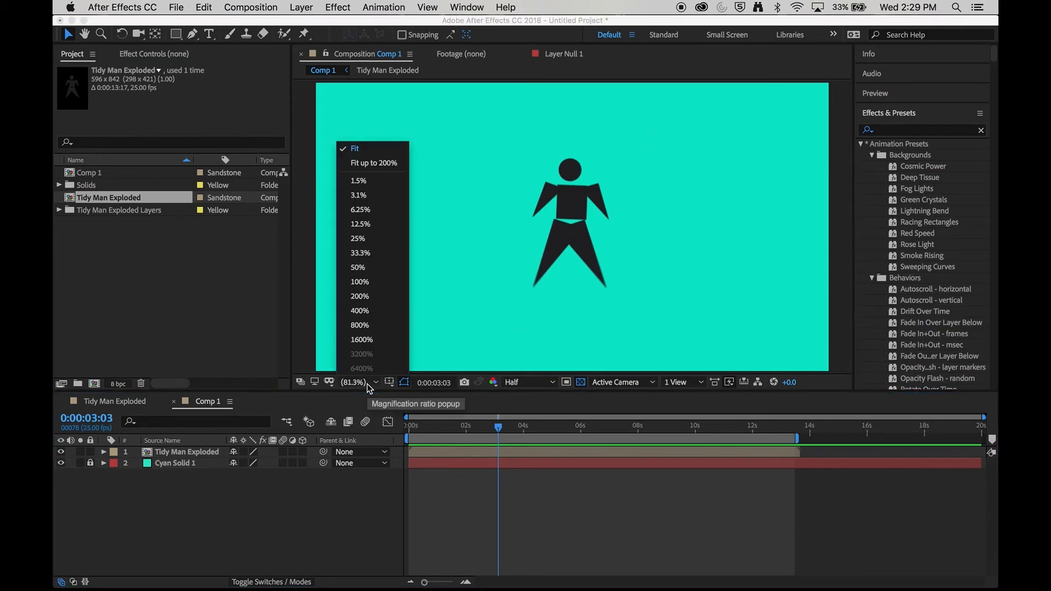
{"action": "left_click", "coordinate": [370, 266]}
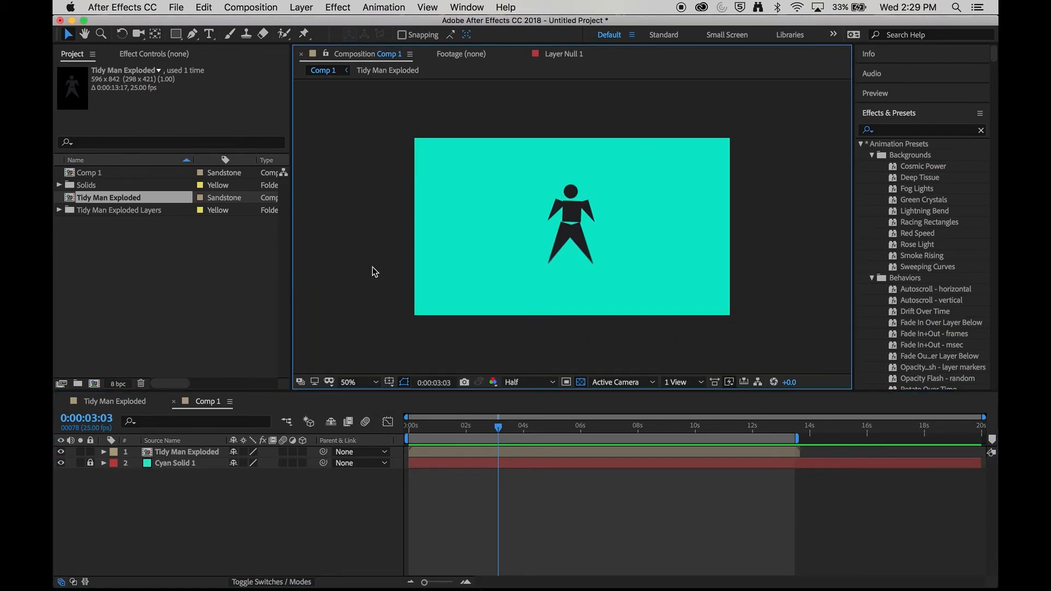
{"action": "left_click", "coordinate": [209, 454]}
{"action": "left_click_drag", "start_coordinate": [588, 251], "coordinate": [356, 228]}
{"action": "left_click", "coordinate": [369, 113]}
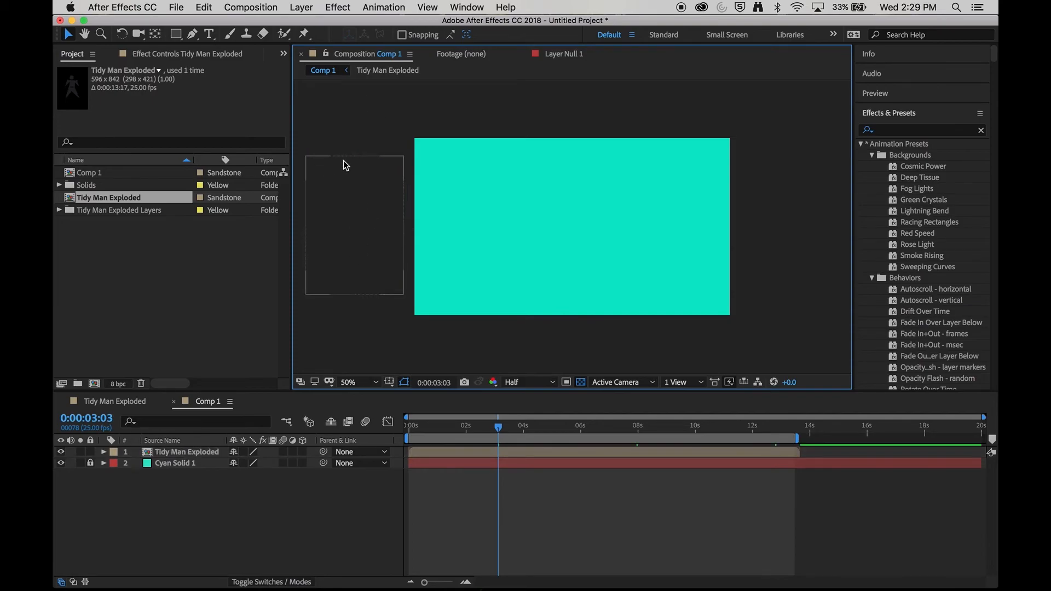
{"action": "left_click", "coordinate": [336, 241]}
{"action": "double_click", "coordinate": [335, 242]}
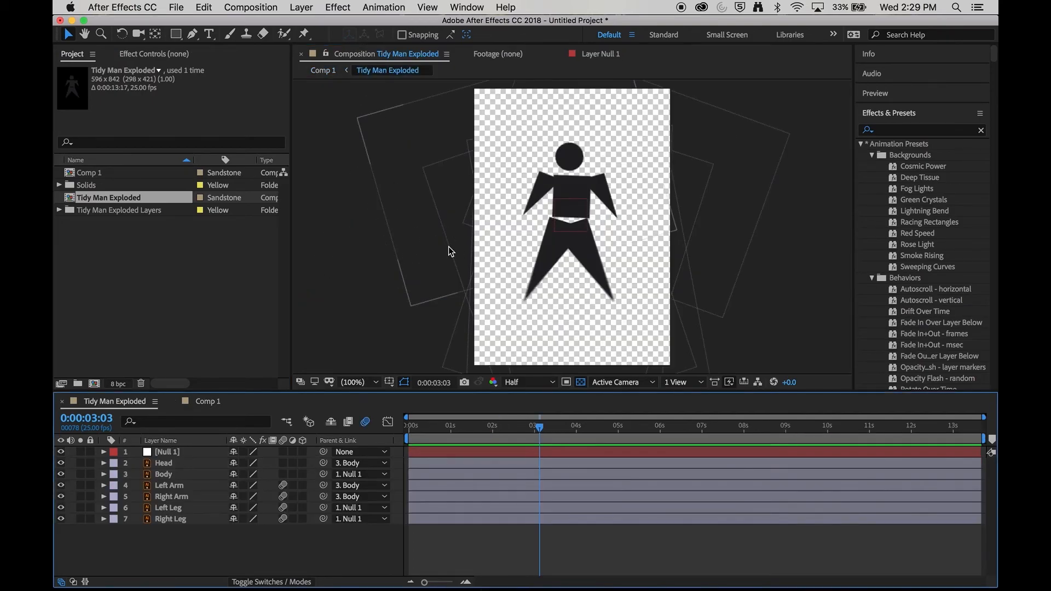
{"action": "left_click", "coordinate": [210, 403]}
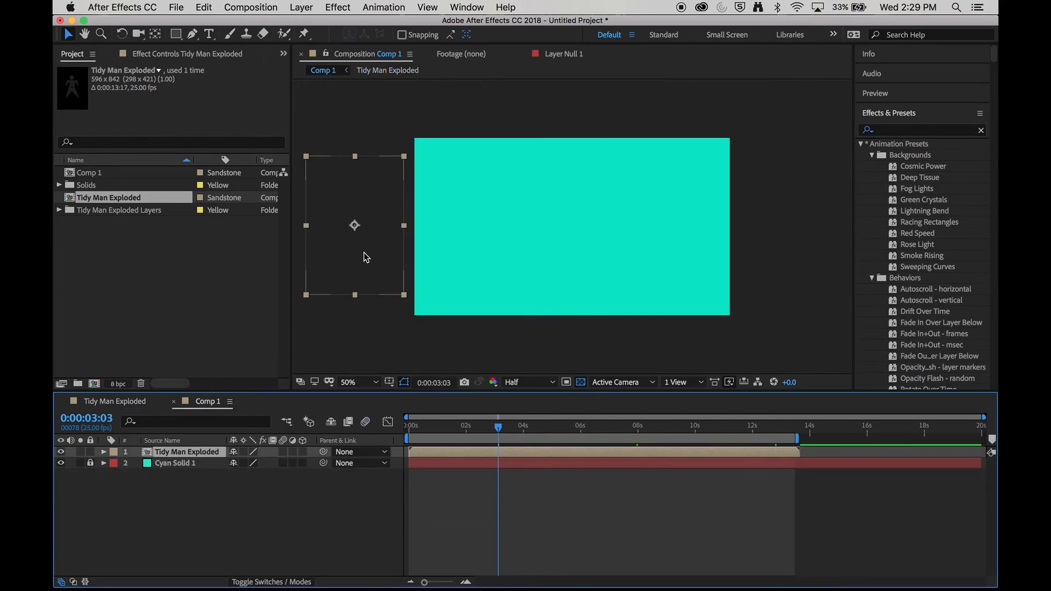
{"action": "mouse_move", "coordinate": [365, 198]}
{"action": "left_mouse_down"}
{"action": "mouse_move", "coordinate": [475, 184]}
{"action": "mouse_move", "coordinate": [354, 215]}
{"action": "mouse_move", "coordinate": [492, 183]}
{"action": "mouse_move", "coordinate": [511, 162]}
{"action": "mouse_move", "coordinate": [417, 187]}
{"action": "mouse_move", "coordinate": [381, 211]}
{"action": "mouse_move", "coordinate": [352, 202]}
{"action": "left_mouse_up"}
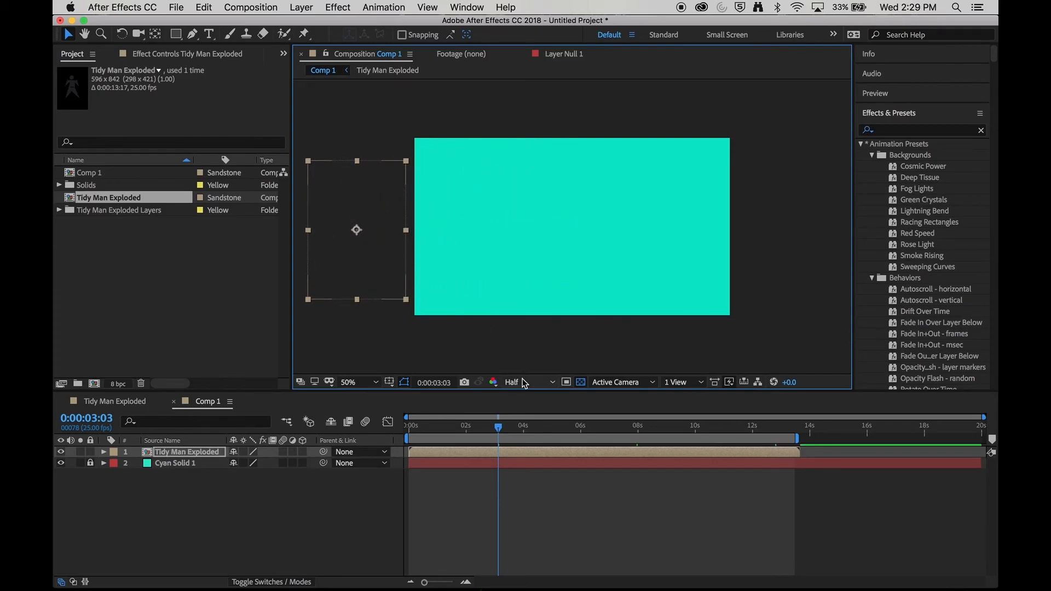
Step: At 0:00:01:04, set a Position keyframe for the Tidy Man Exploded layer
{"action": "left_click_drag", "start_coordinate": [495, 429], "coordinate": [444, 434]}
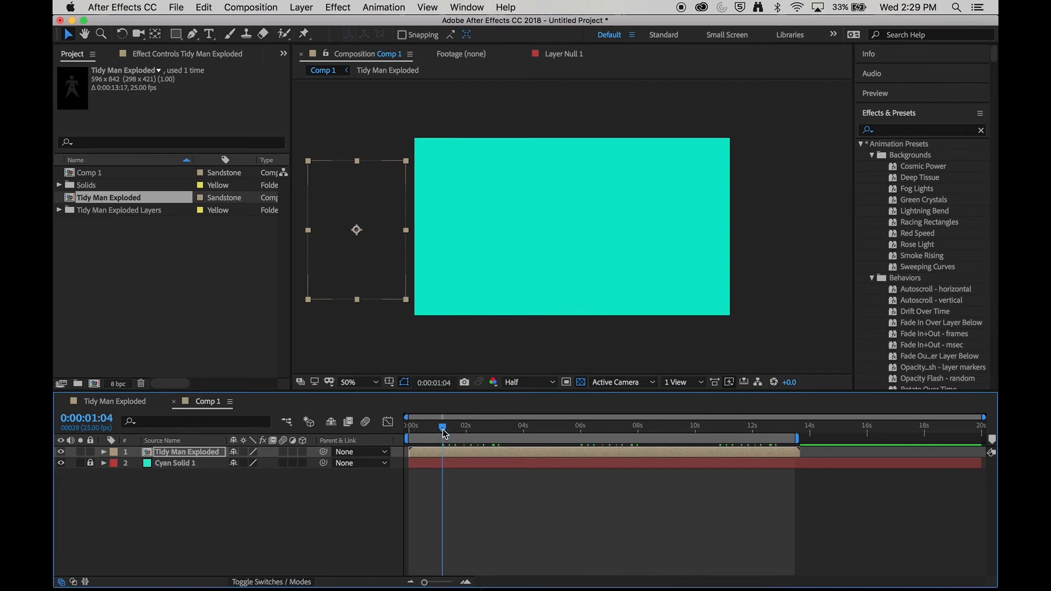
{"action": "left_click", "coordinate": [104, 452]}
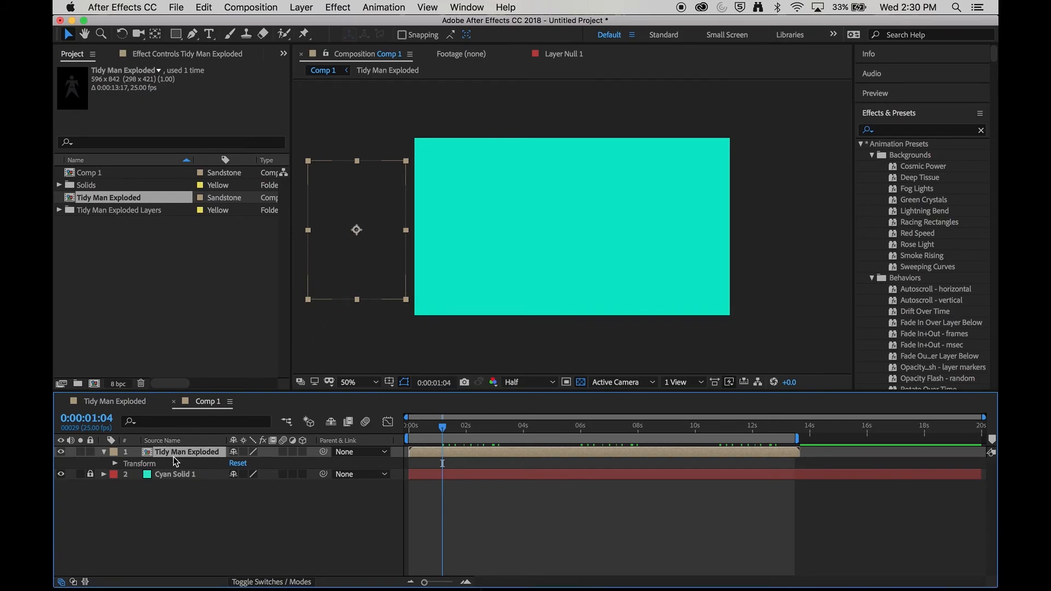
{"action": "left_click", "coordinate": [115, 463]}
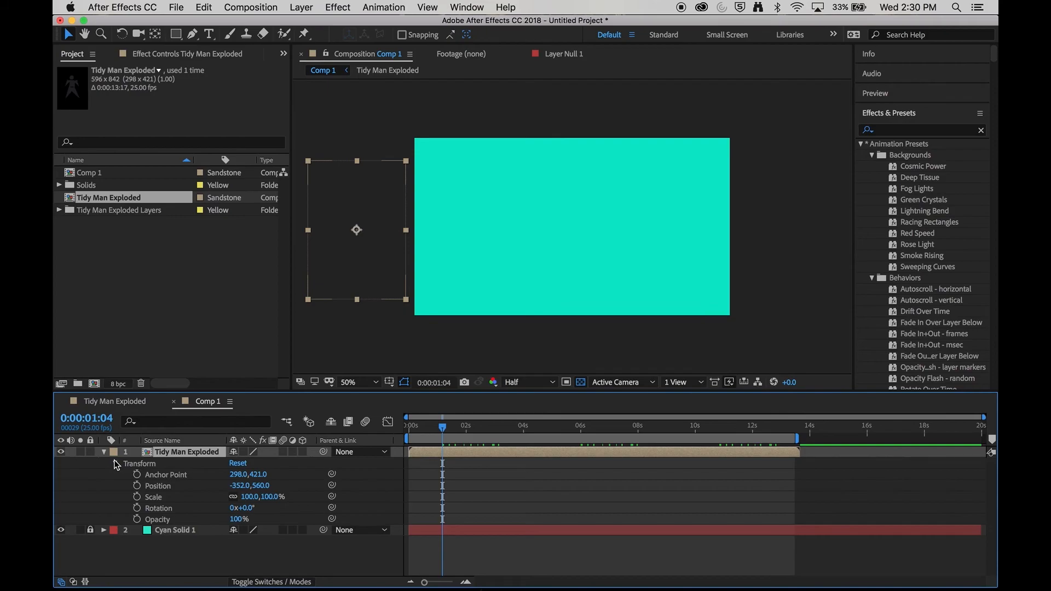
{"action": "left_click", "coordinate": [136, 487]}
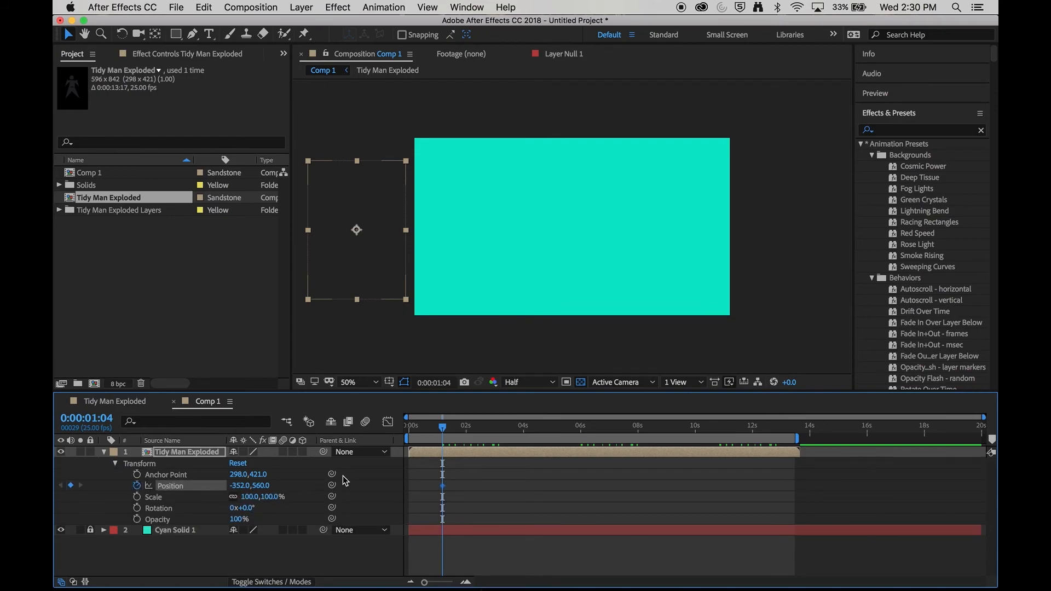
Step: At about 5 seconds, move the character off the right edge of the frame to add a second Position keyframe, then preview
{"action": "left_click_drag", "start_coordinate": [443, 430], "coordinate": [551, 432]}
{"action": "left_click_drag", "start_coordinate": [363, 258], "coordinate": [821, 183]}
{"action": "left_click", "coordinate": [421, 436]}
{"action": "left_click_drag", "start_coordinate": [417, 441], "coordinate": [415, 438]}
{"action": "key", "text": "space"}
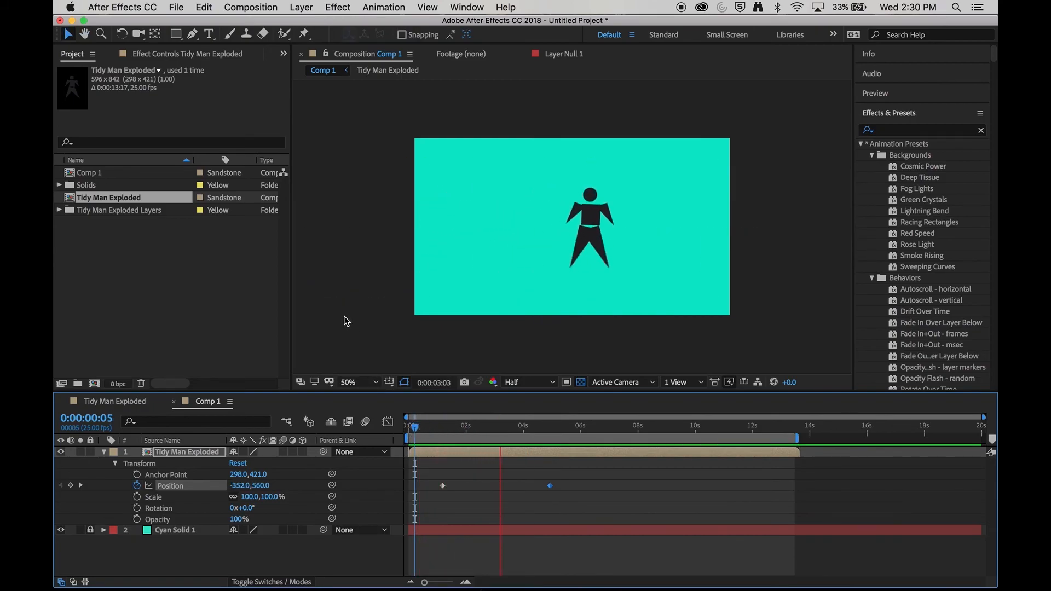
Step: Move the second Position keyframe later to about 8.6 seconds and preview the walk
{"action": "left_click", "coordinate": [569, 442]}
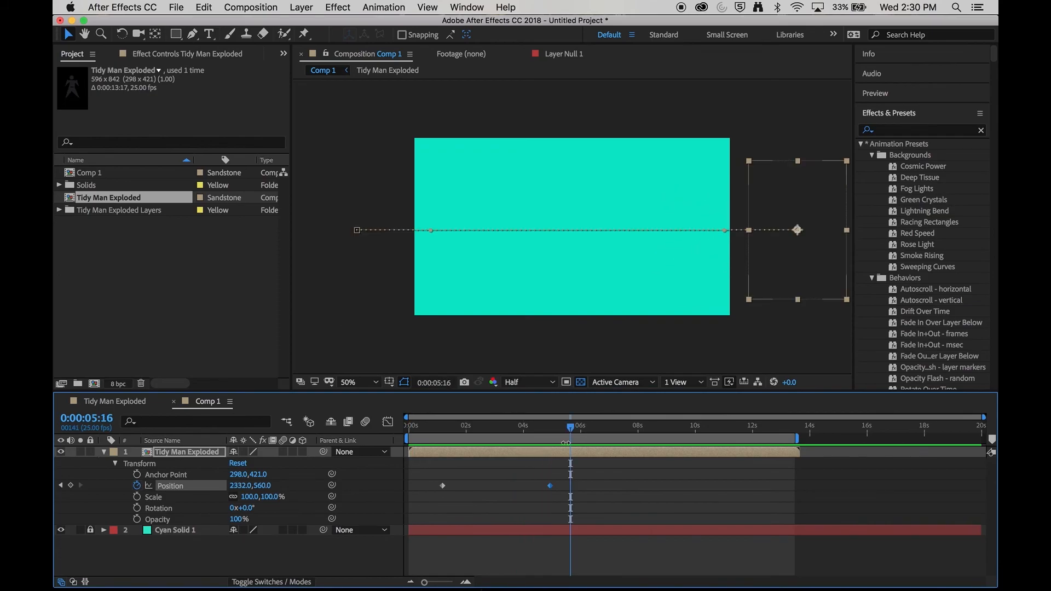
{"action": "left_click_drag", "start_coordinate": [550, 485], "coordinate": [656, 485]}
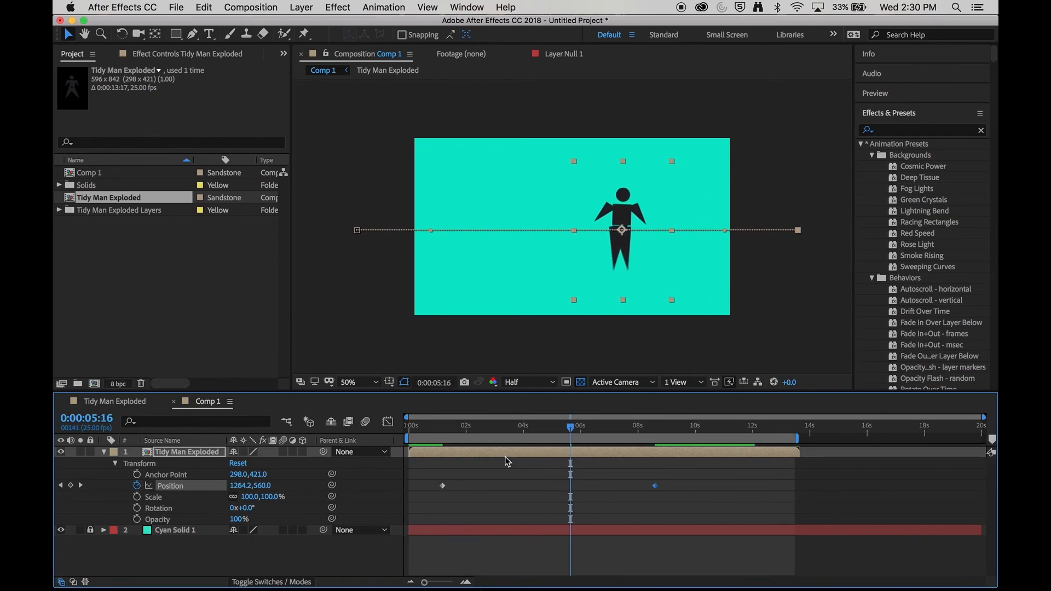
{"action": "left_click", "coordinate": [424, 426]}
{"action": "key", "text": "space"}
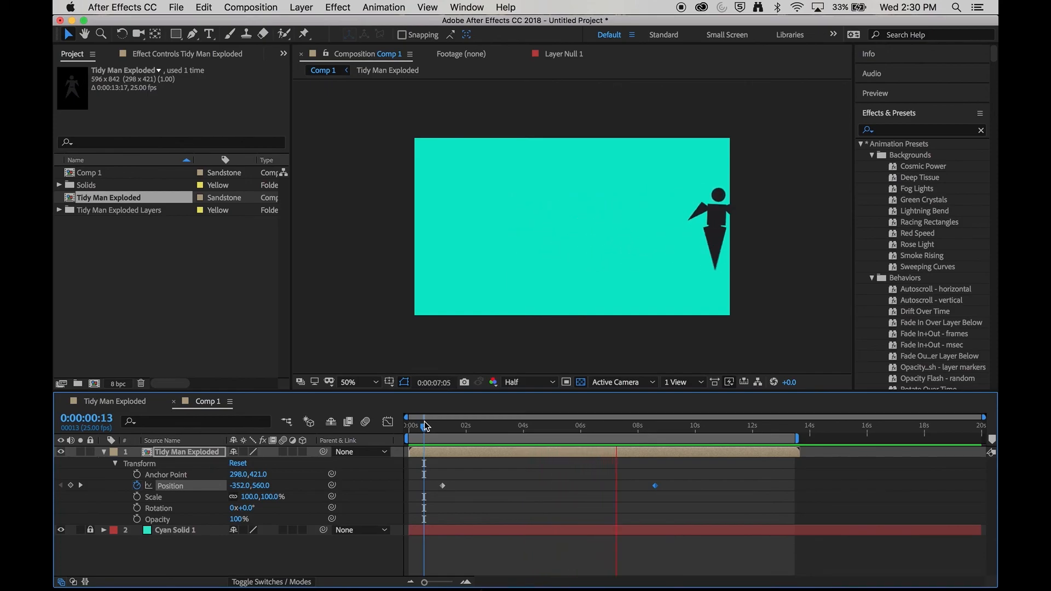
Step: Enable motion blur for the Tidy Man Exploded layer and for the composition
{"action": "left_click_drag", "start_coordinate": [425, 426], "coordinate": [520, 426]}
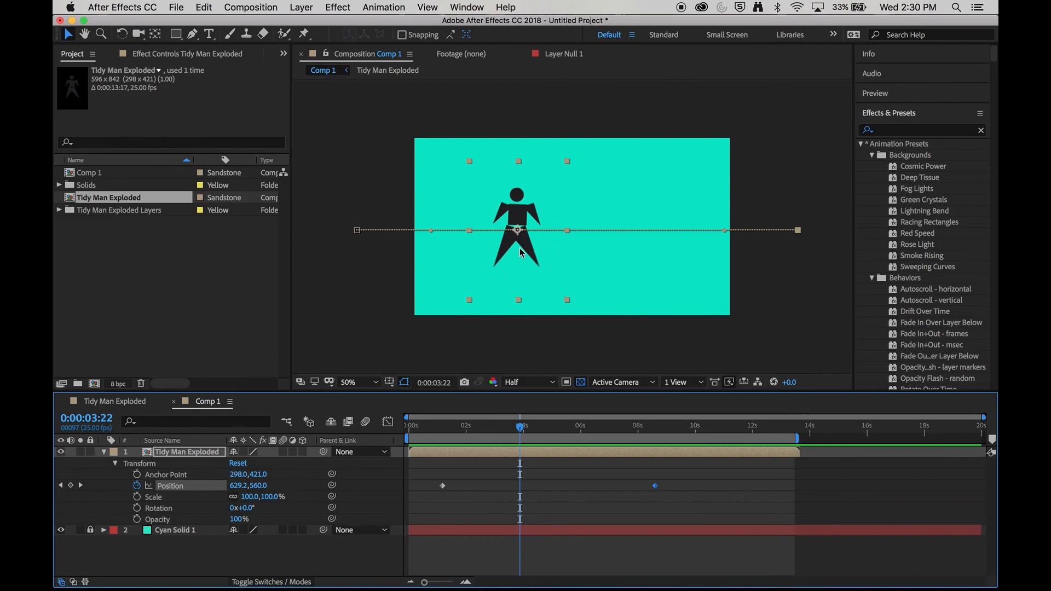
{"action": "left_click", "coordinate": [283, 452]}
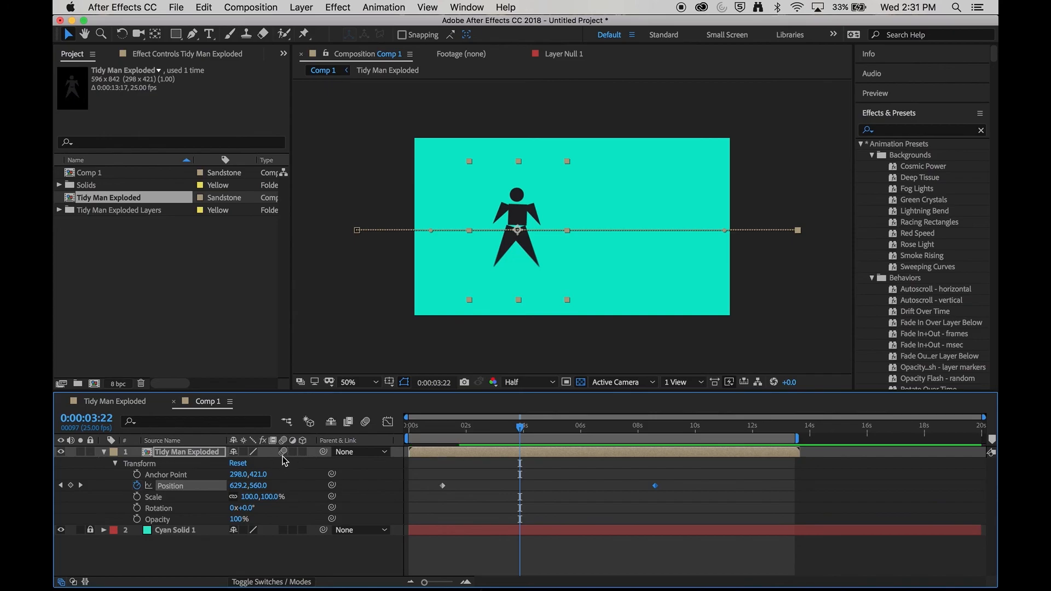
{"action": "left_click", "coordinate": [365, 423]}
{"action": "left_click_drag", "start_coordinate": [479, 428], "coordinate": [436, 433]}
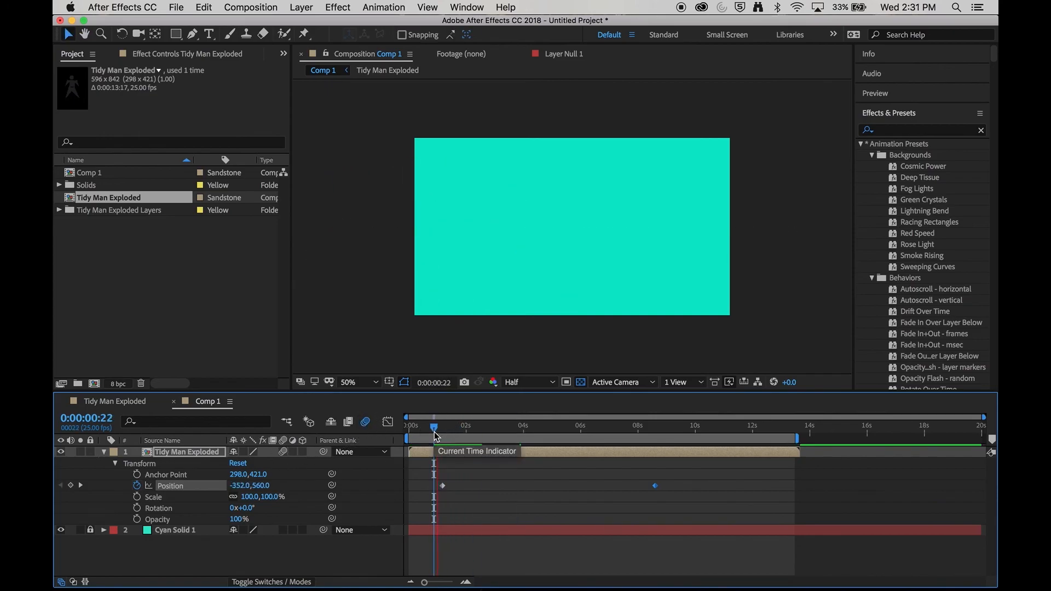